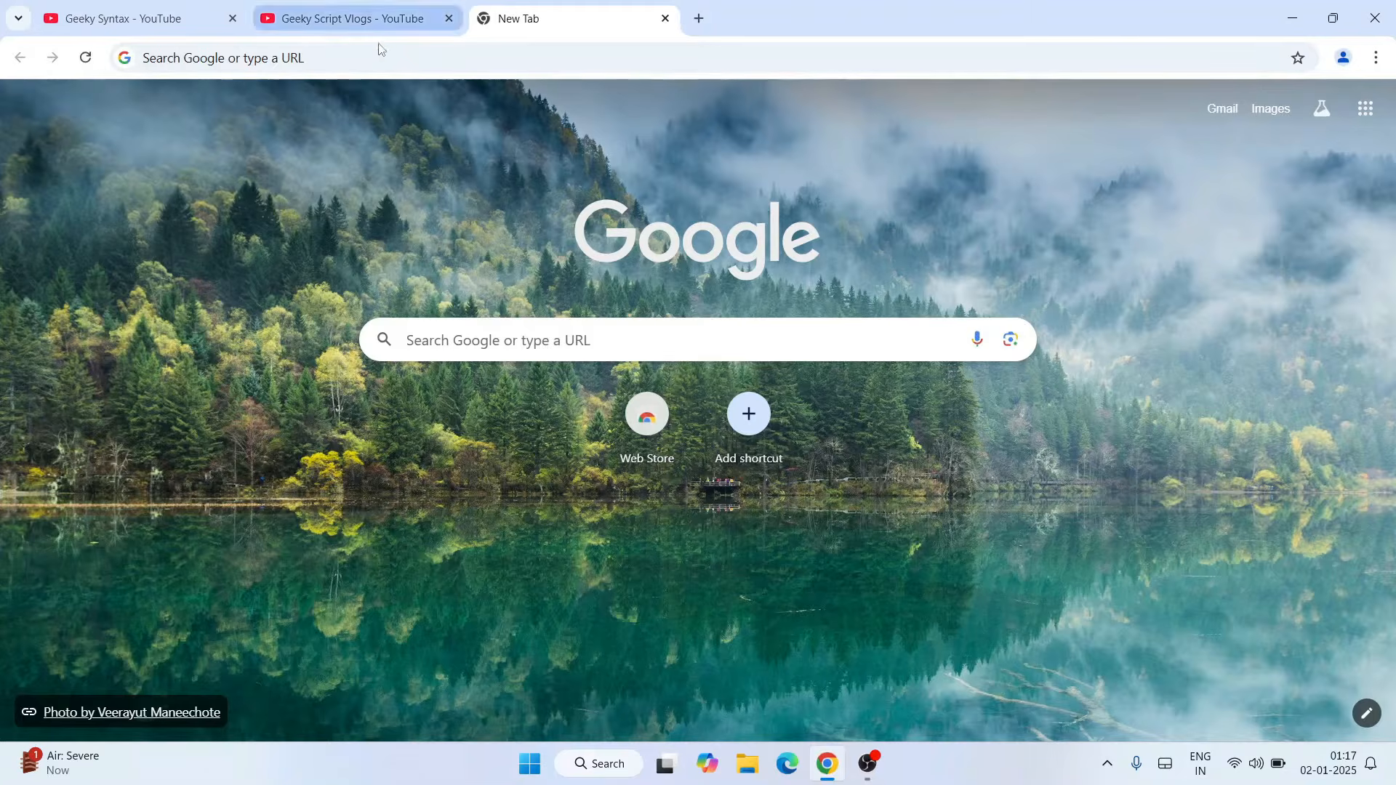
- Search the web for "sql server download" and open Microsoft's SQL Server Downloads page
click(372, 49)
text(sql)
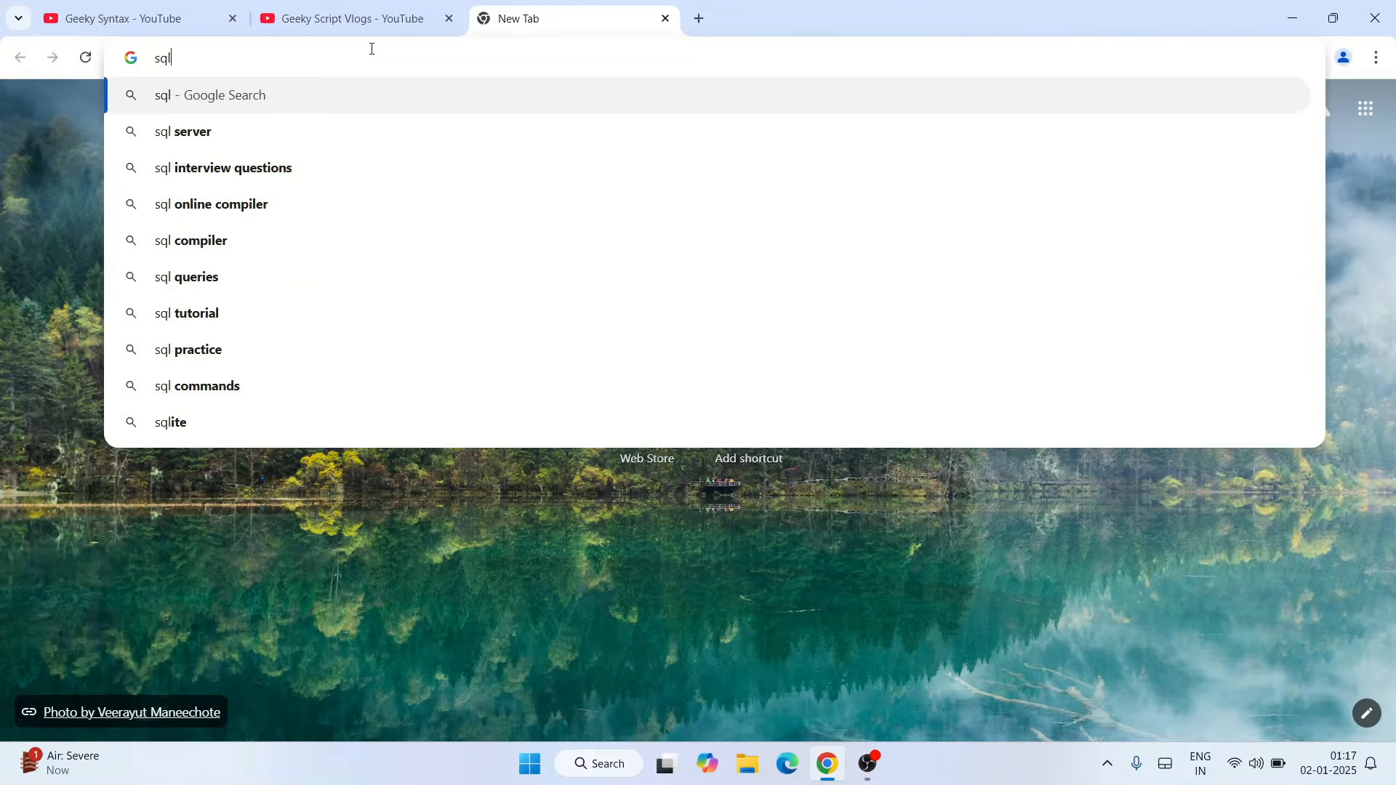
text( server download)
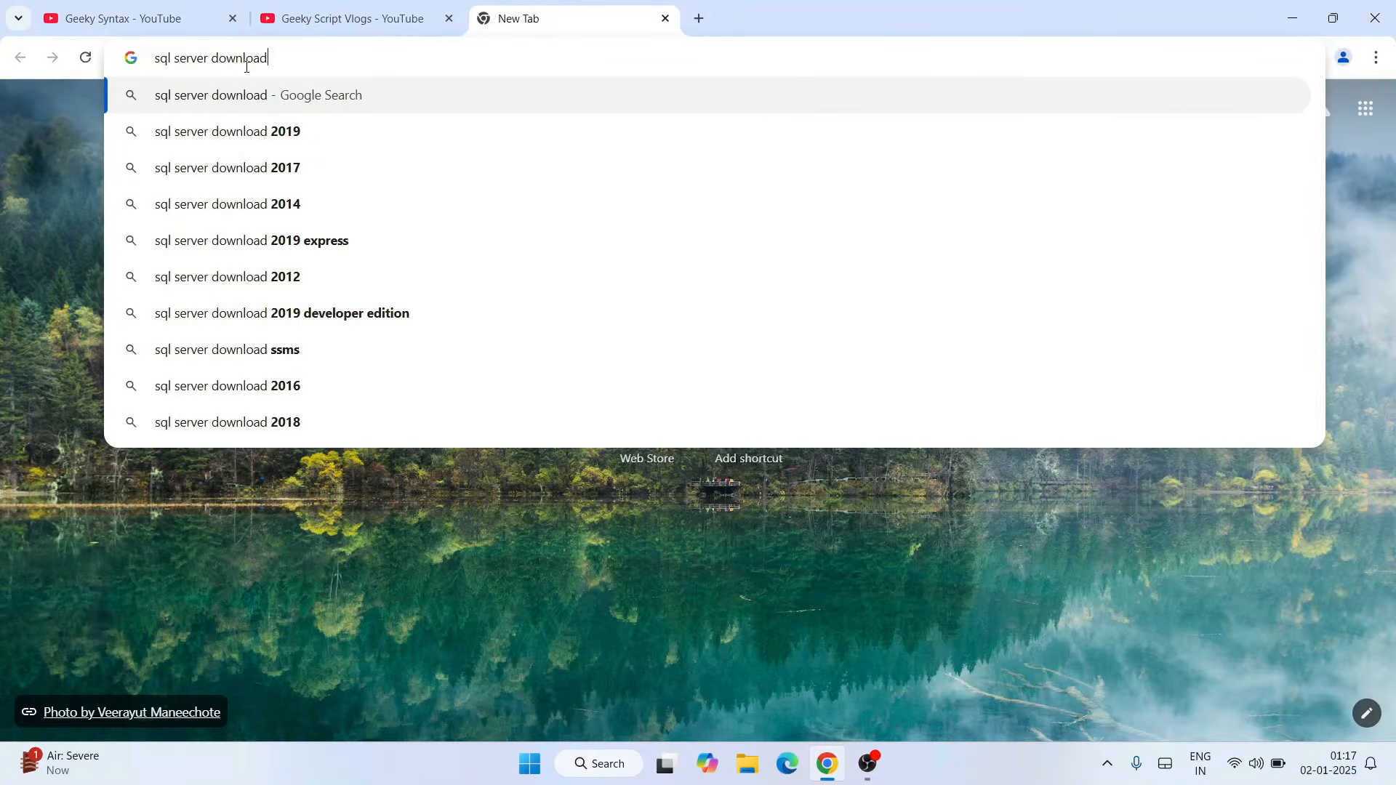
key(Return)
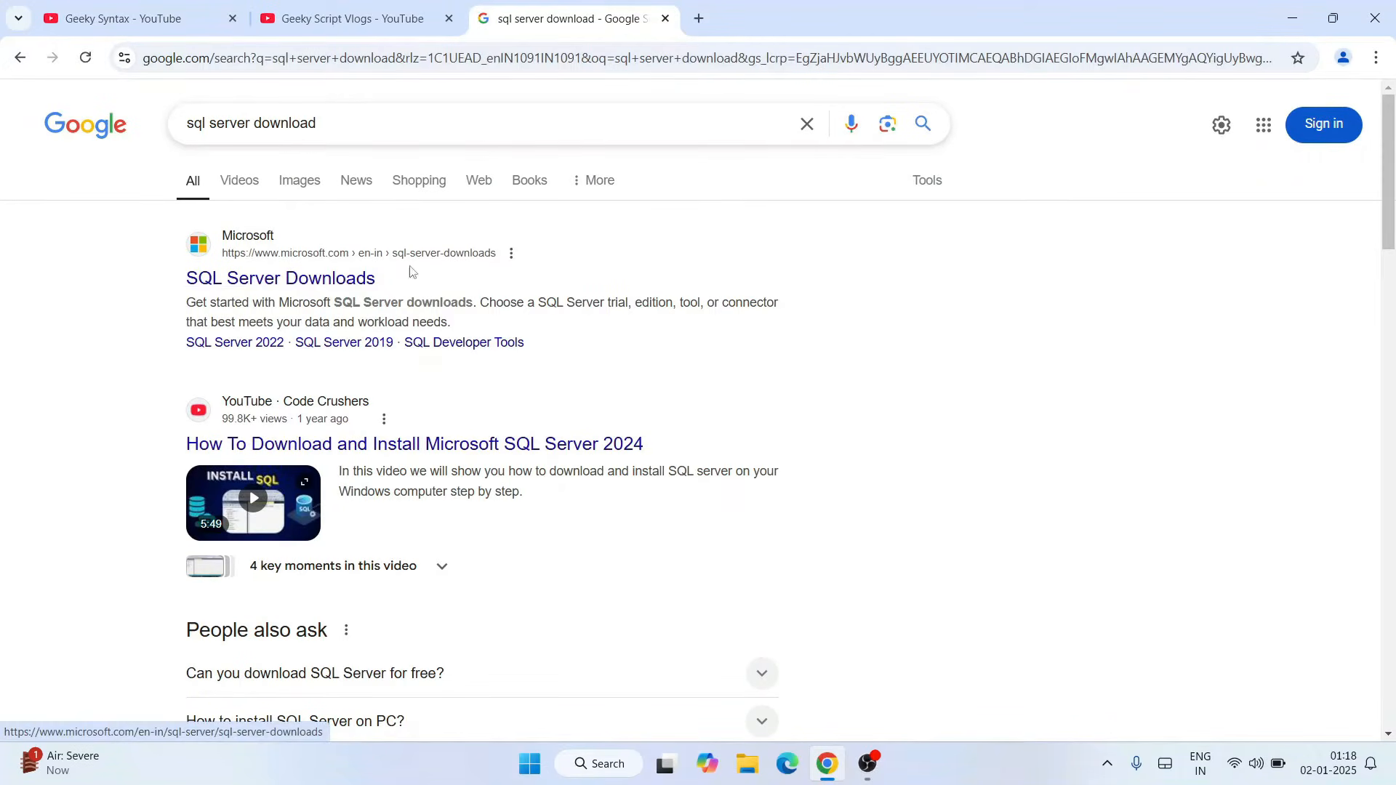
click(333, 283)
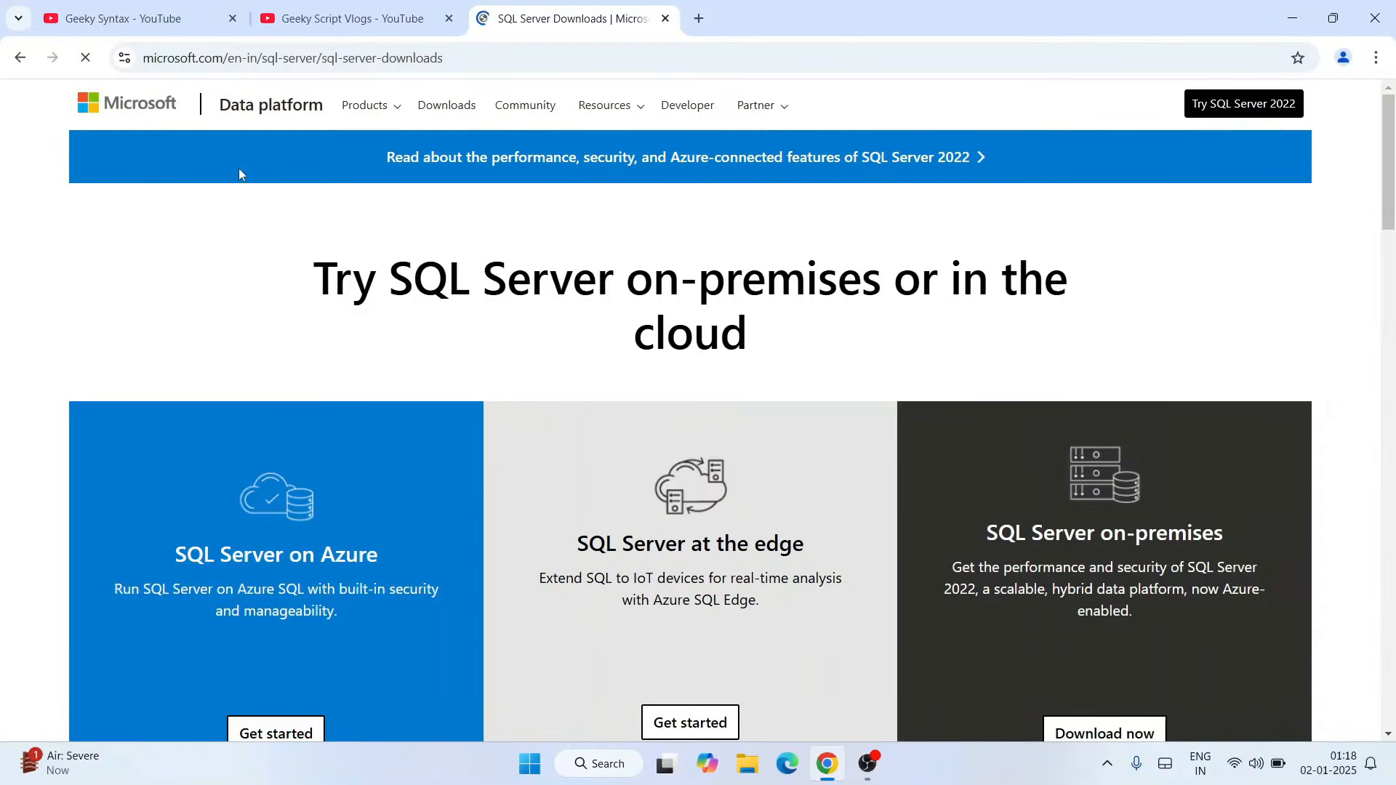
- Download the installer for the free SQL Server 2022 Express edition
scroll(349, 185, down, 1)
scroll(349, 181, down, 7)
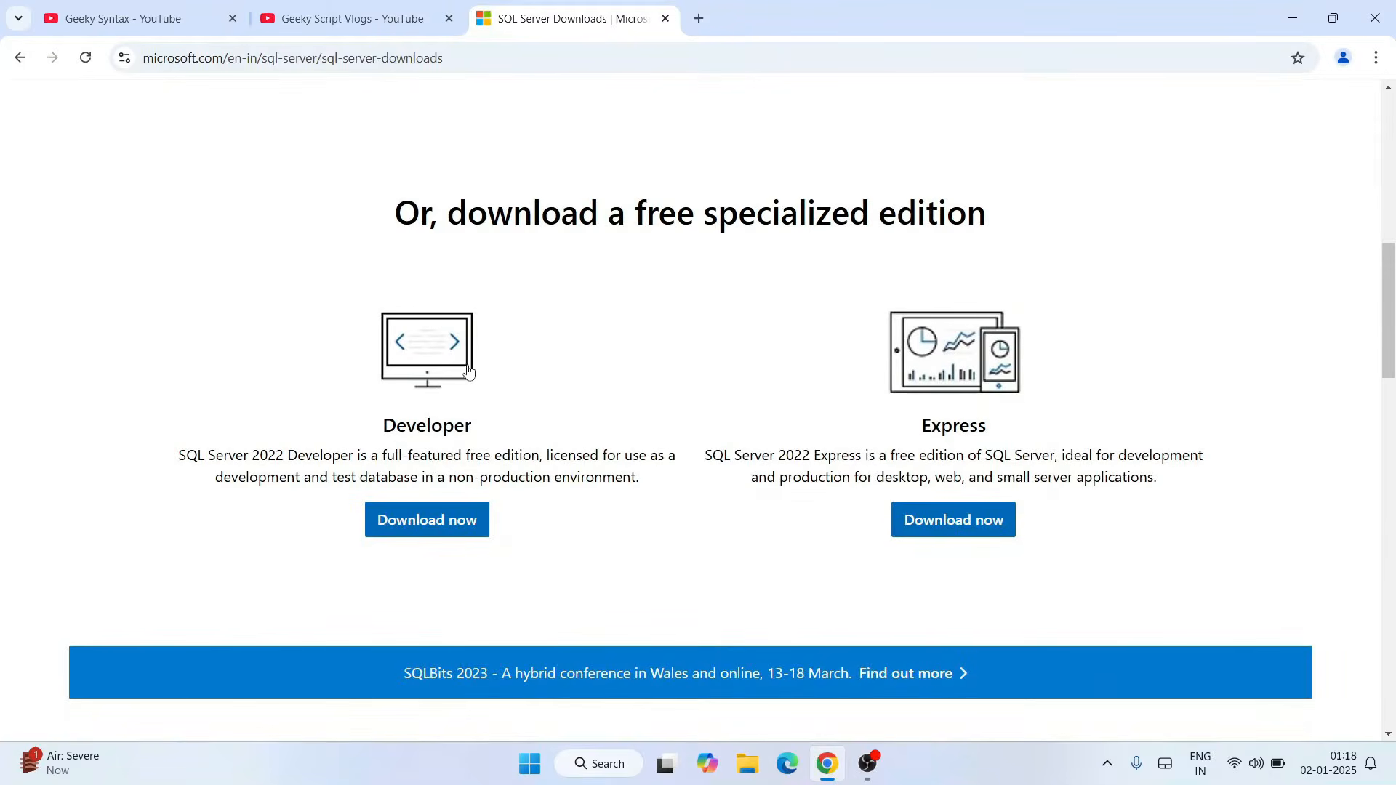
drag(175, 465, 282, 464)
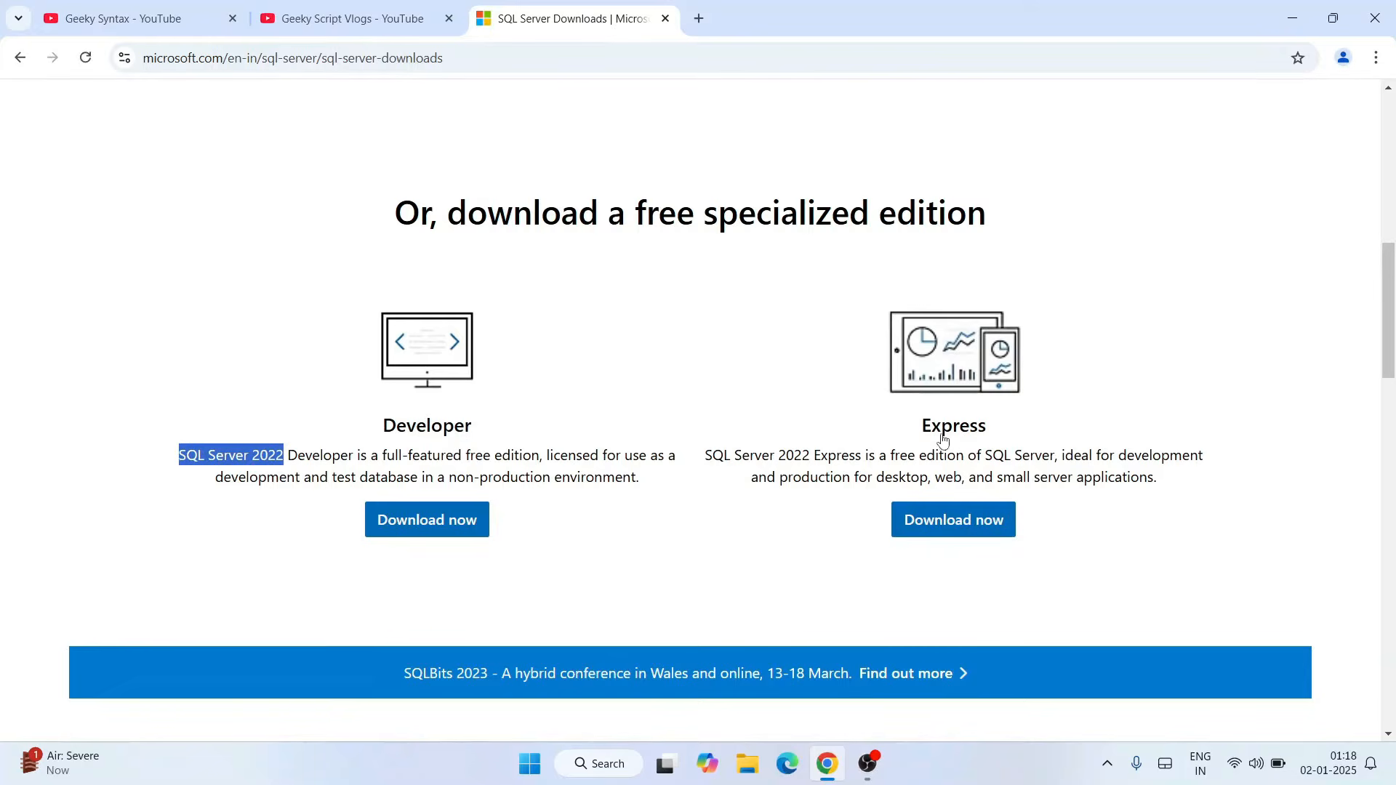
click(967, 528)
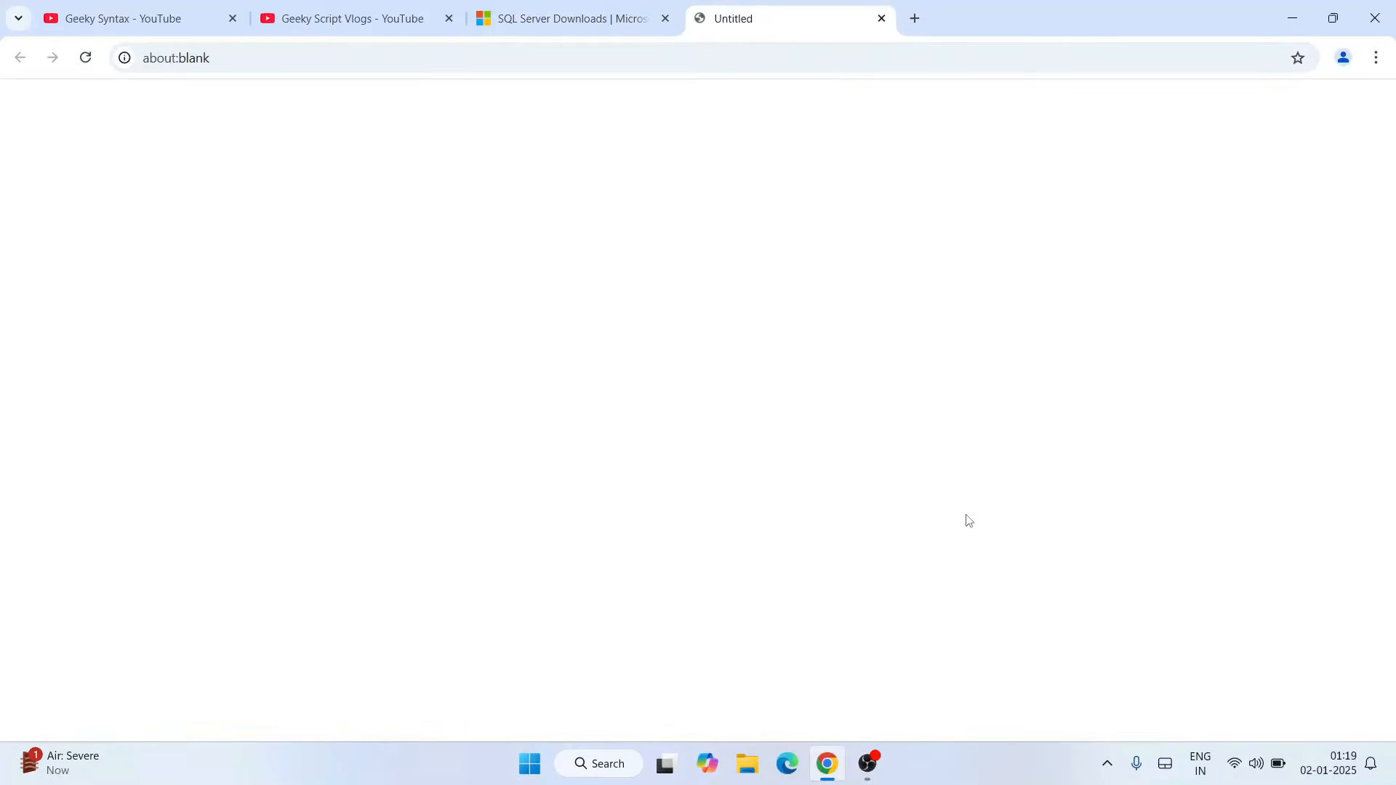
- Run the downloaded SQL2022-SSEI-Expr (1).exe, allow it to make changes, and minimize the browser behind the installer
click(1303, 61)
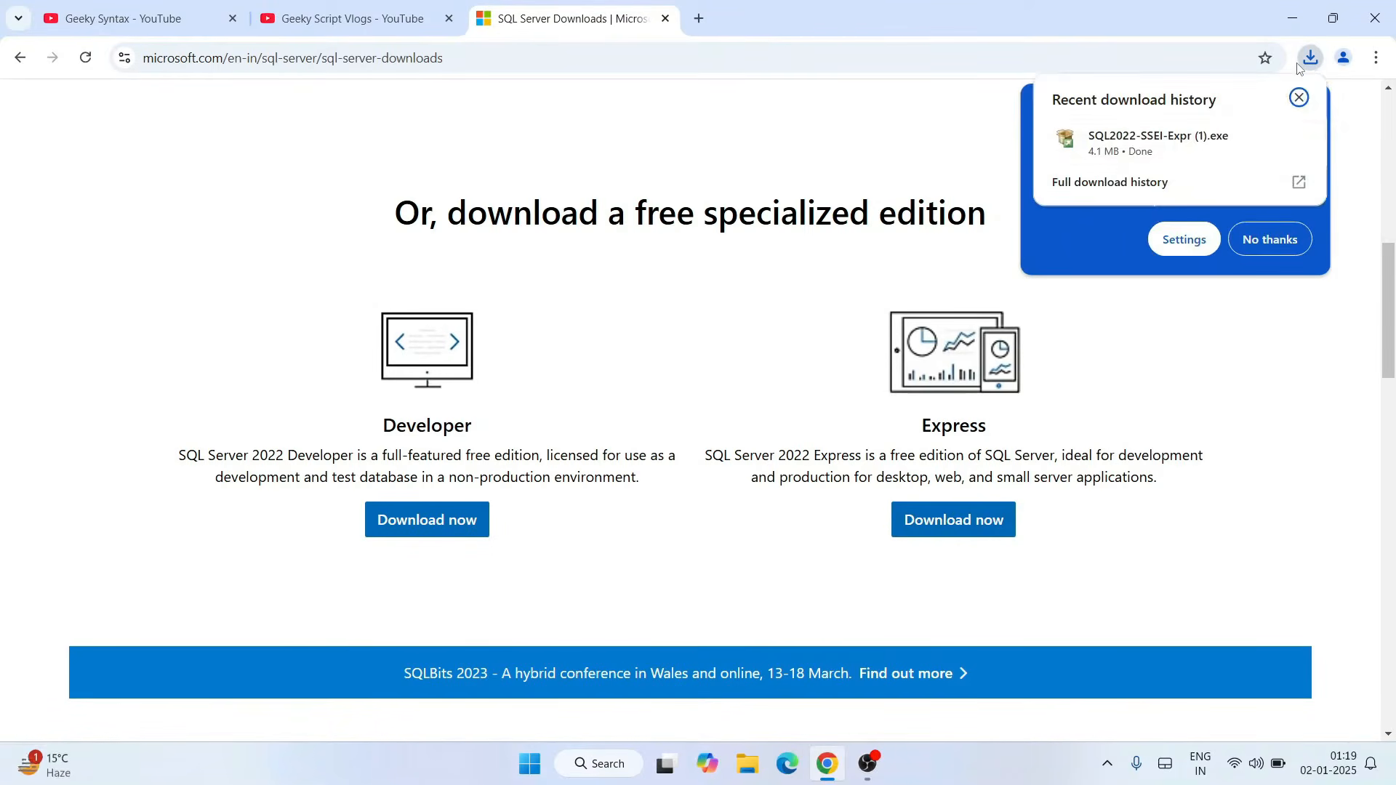
click(1174, 140)
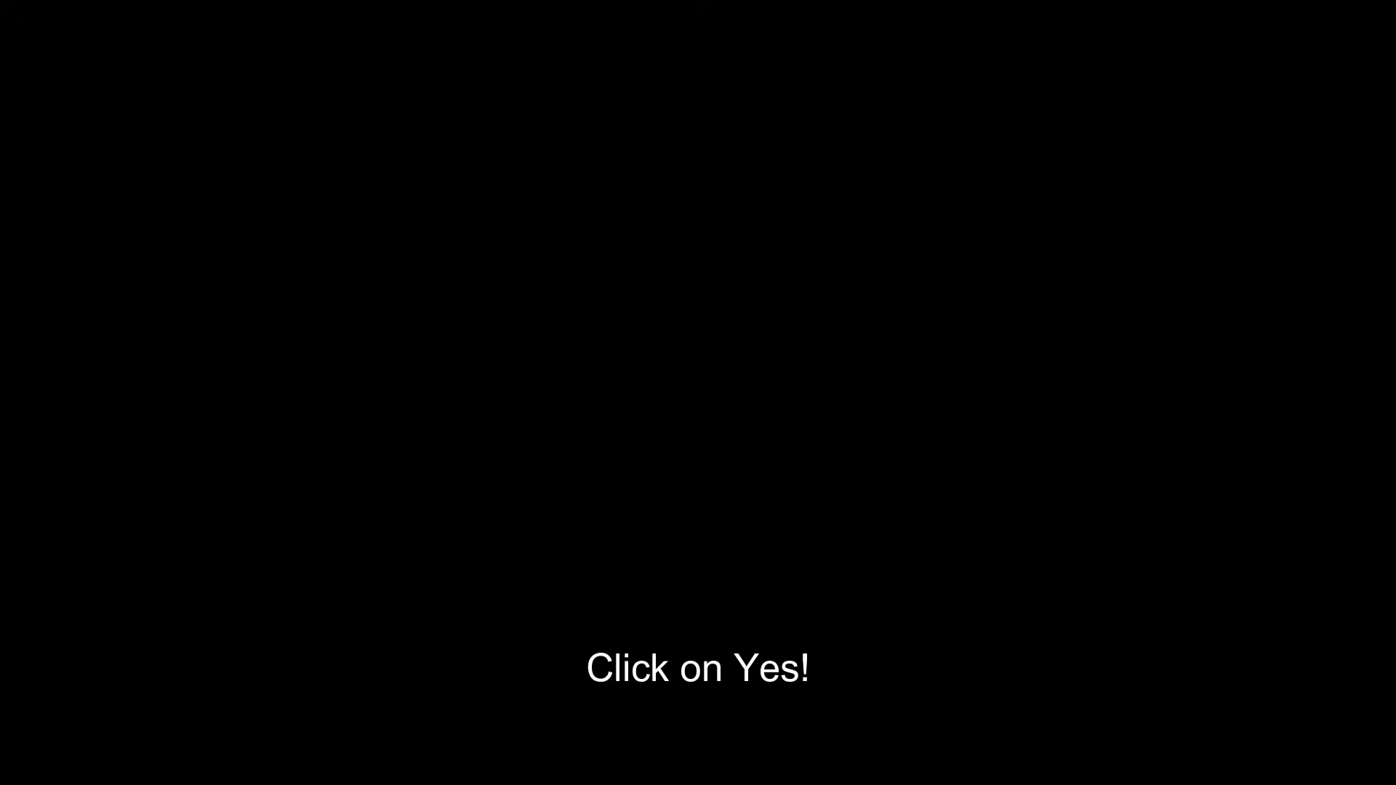
click(626, 538)
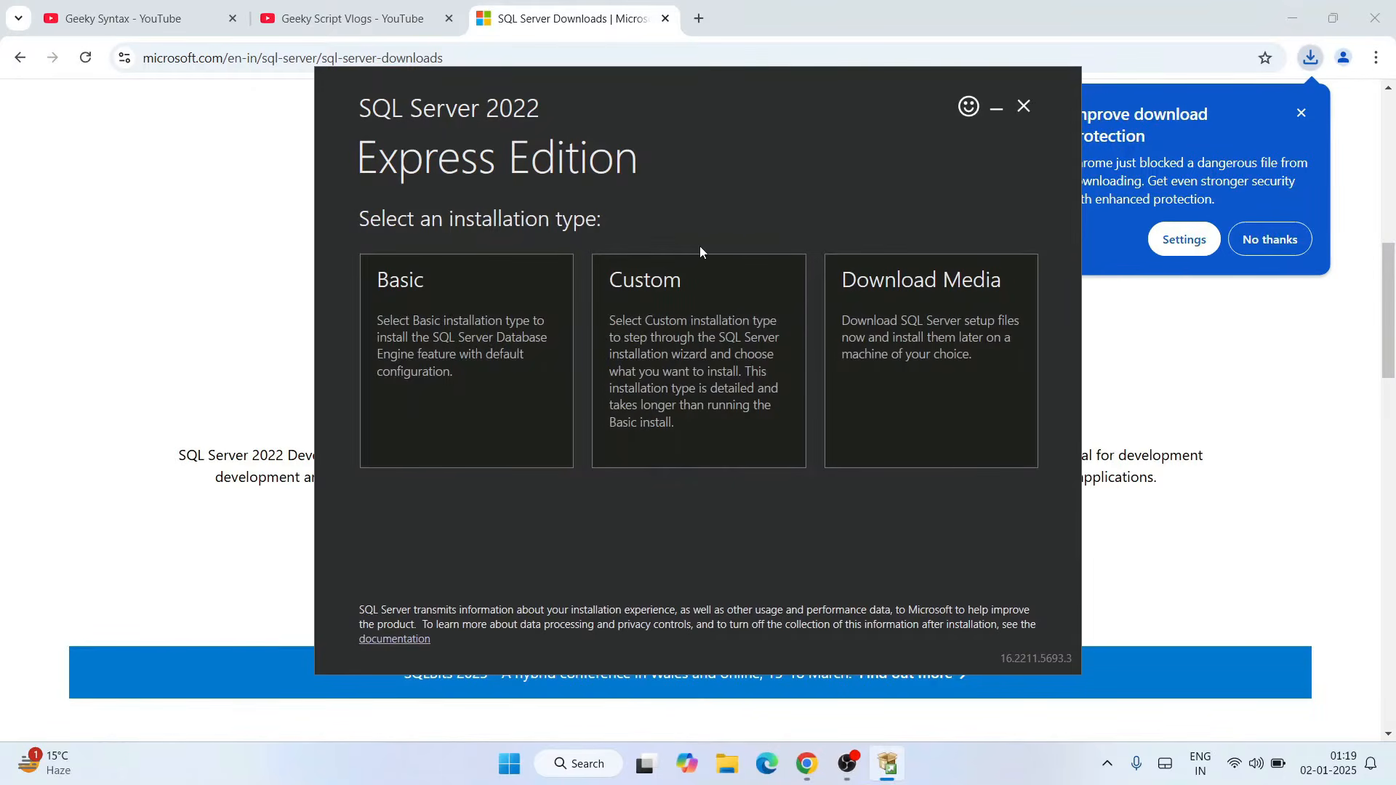
click(1292, 17)
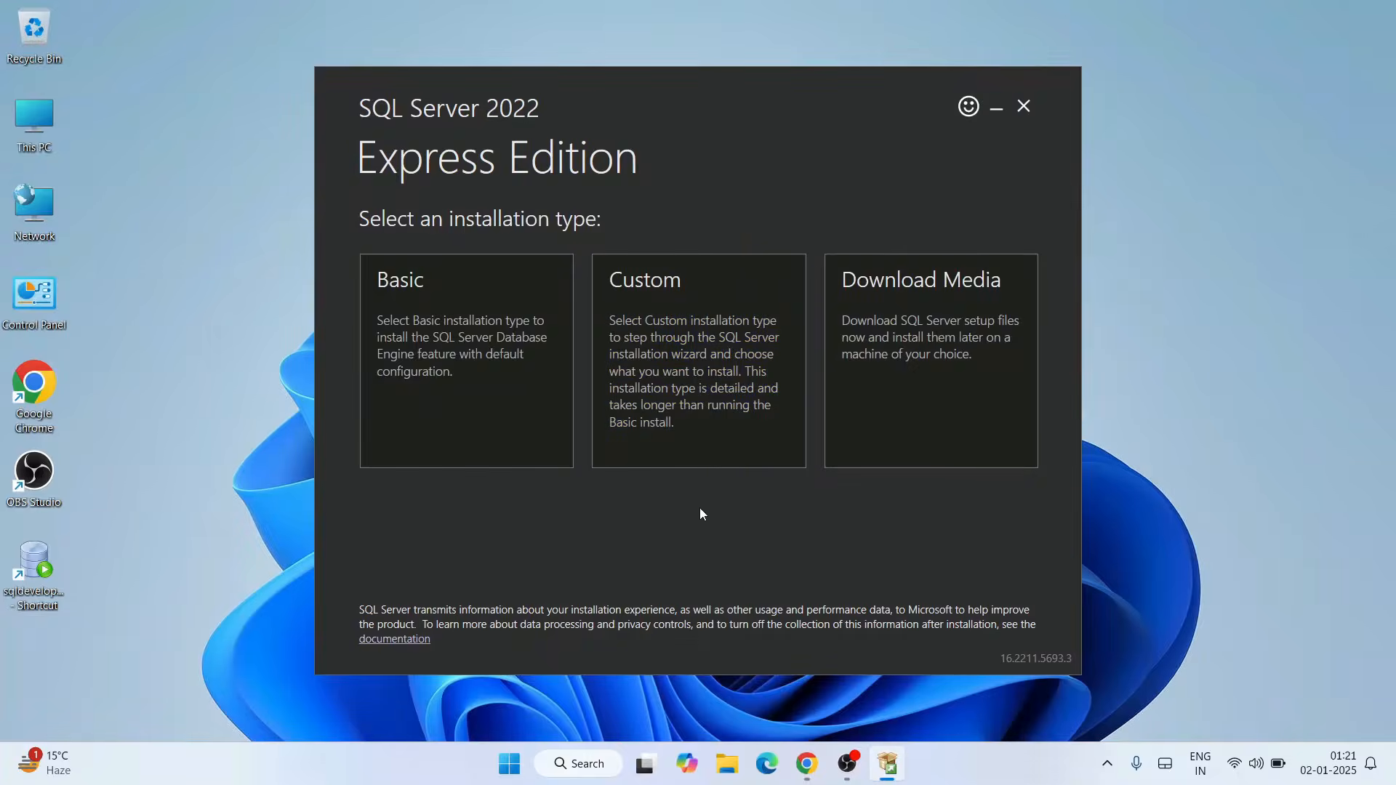
- Choose the Basic installation type for SQL Server 2022 Express and accept the license terms
click(456, 328)
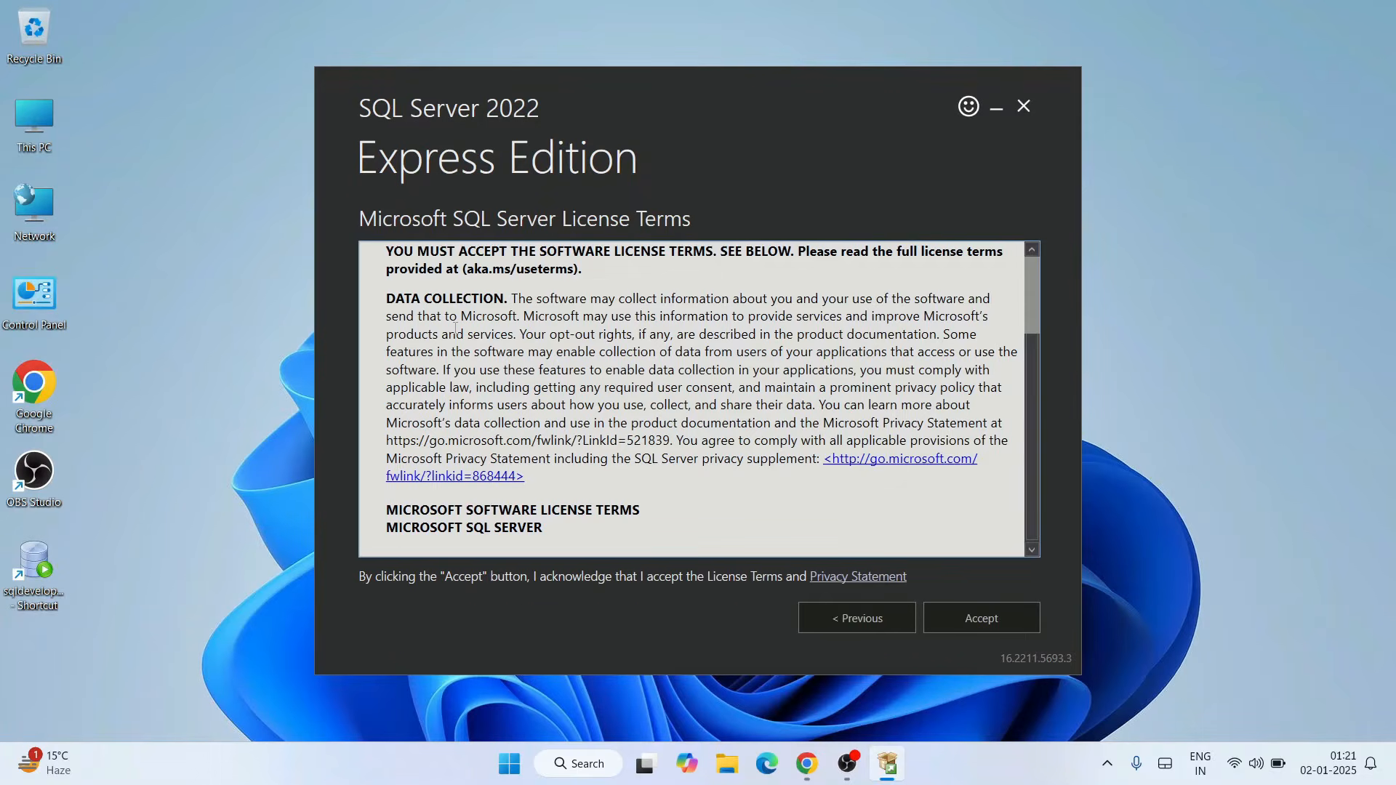
scroll(753, 343, down, 15)
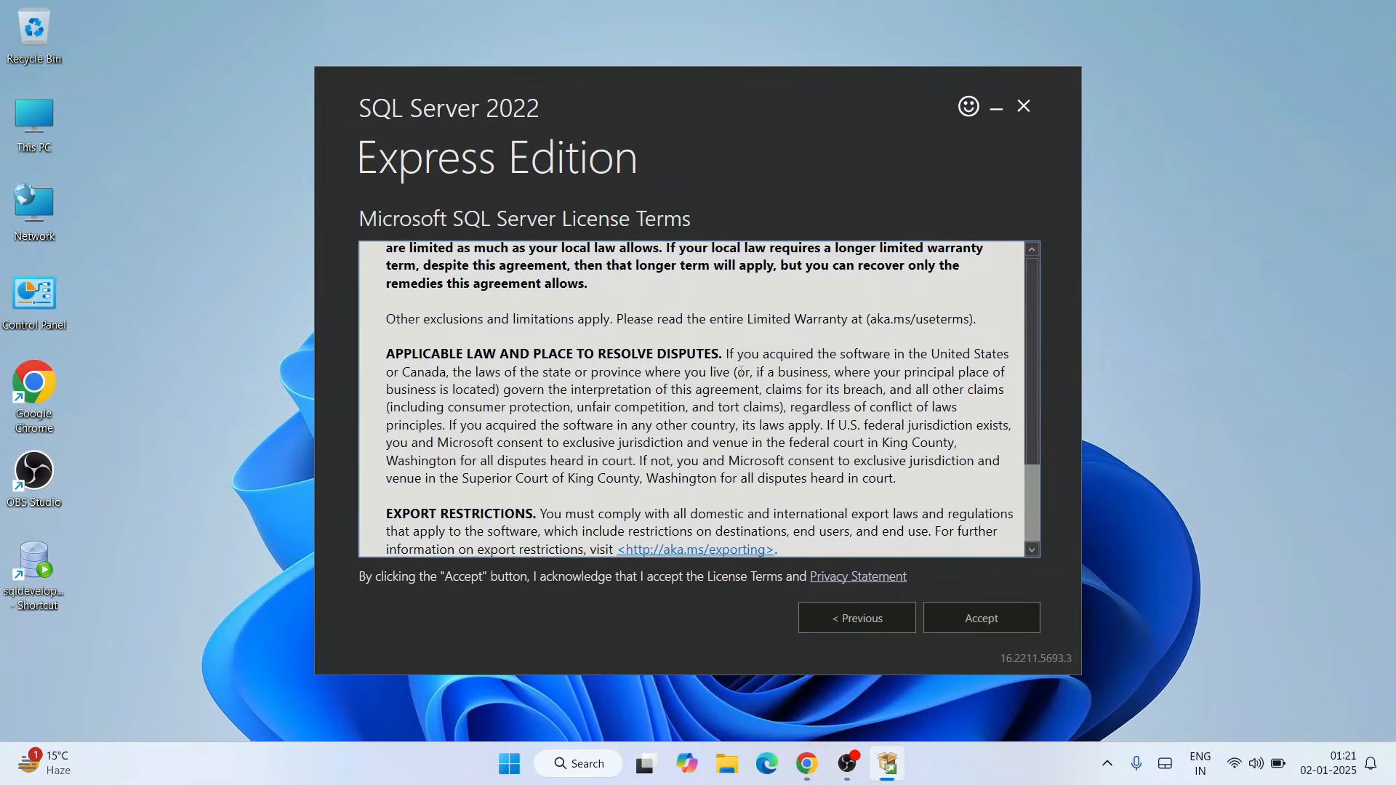
click(997, 625)
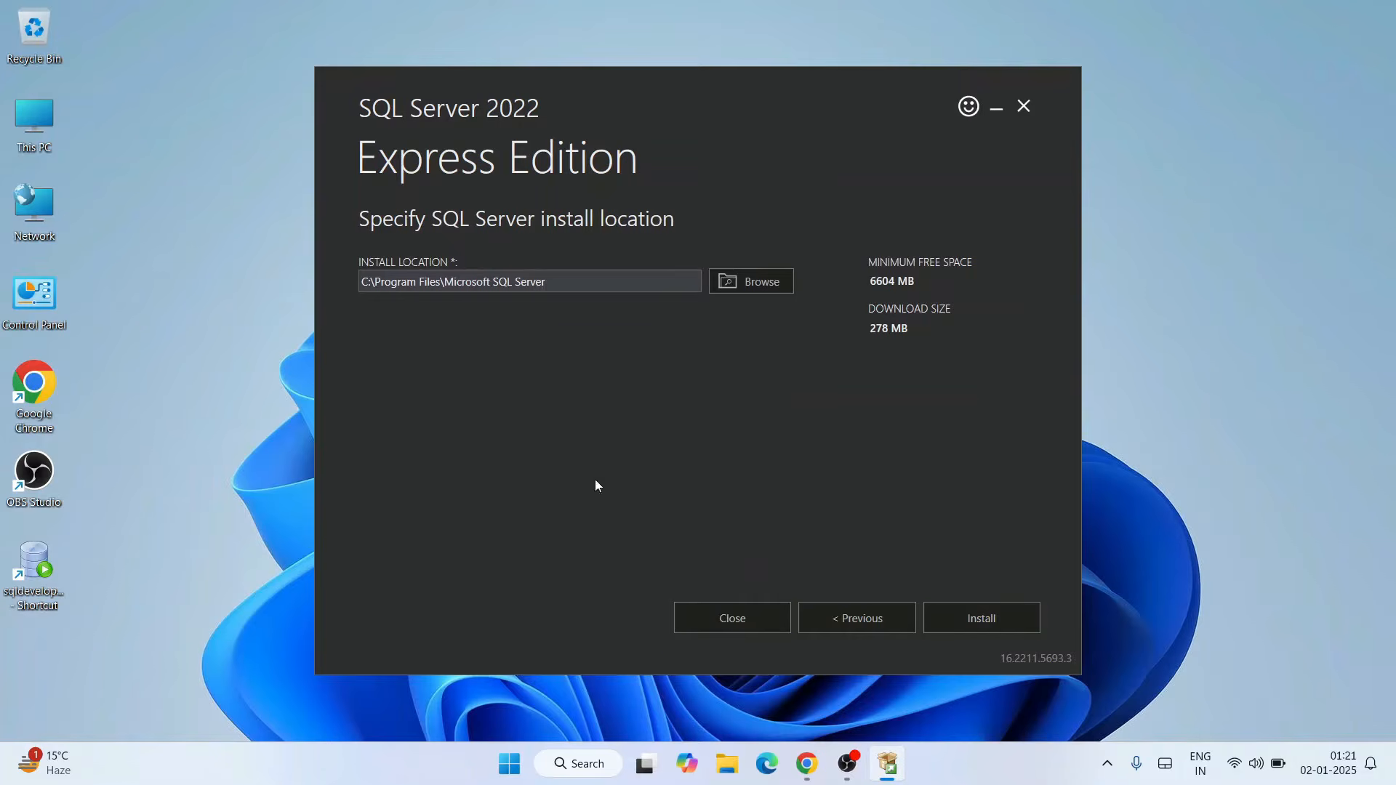
- Keep C:\Program Files\Microsoft SQL Server as the install location and start the installation
triple_click(608, 282)
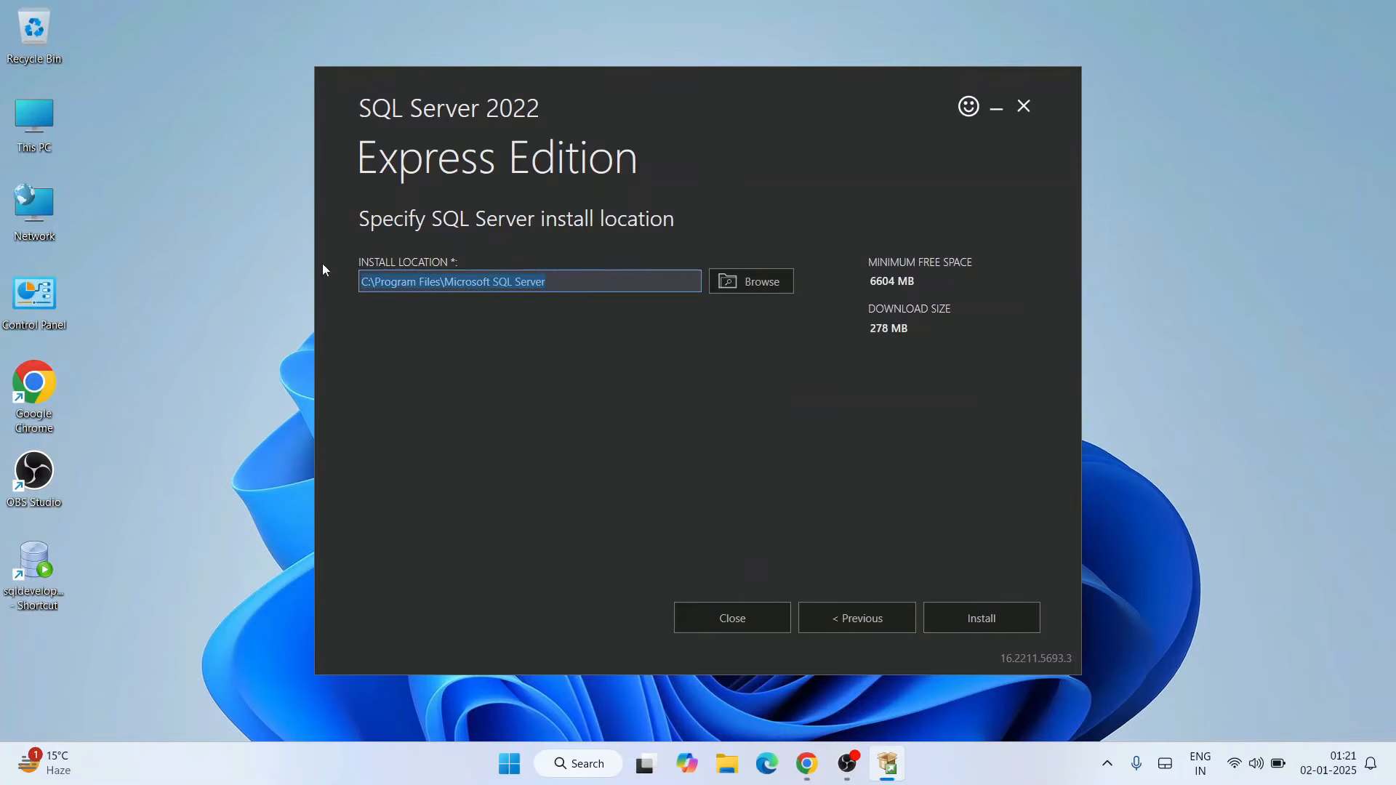
click(580, 288)
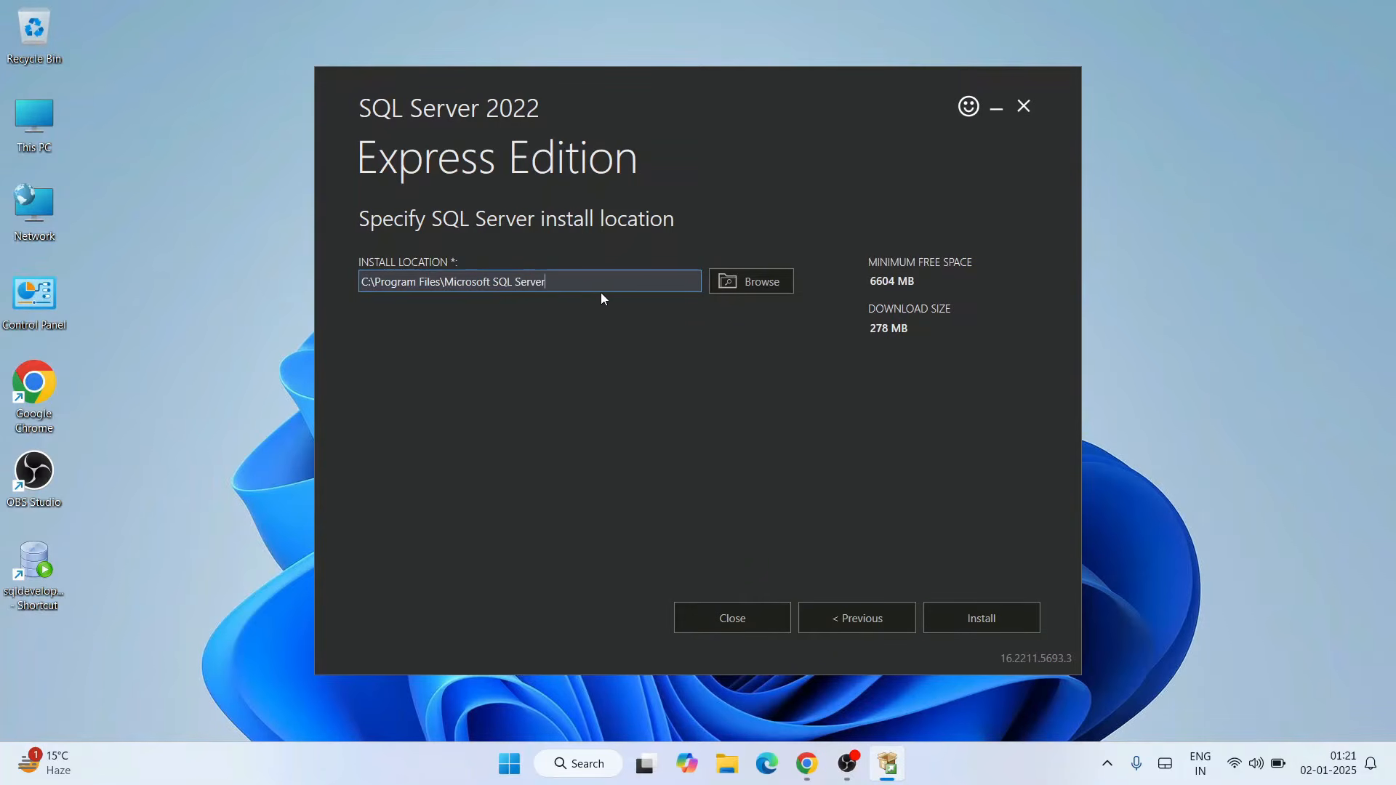
click(976, 627)
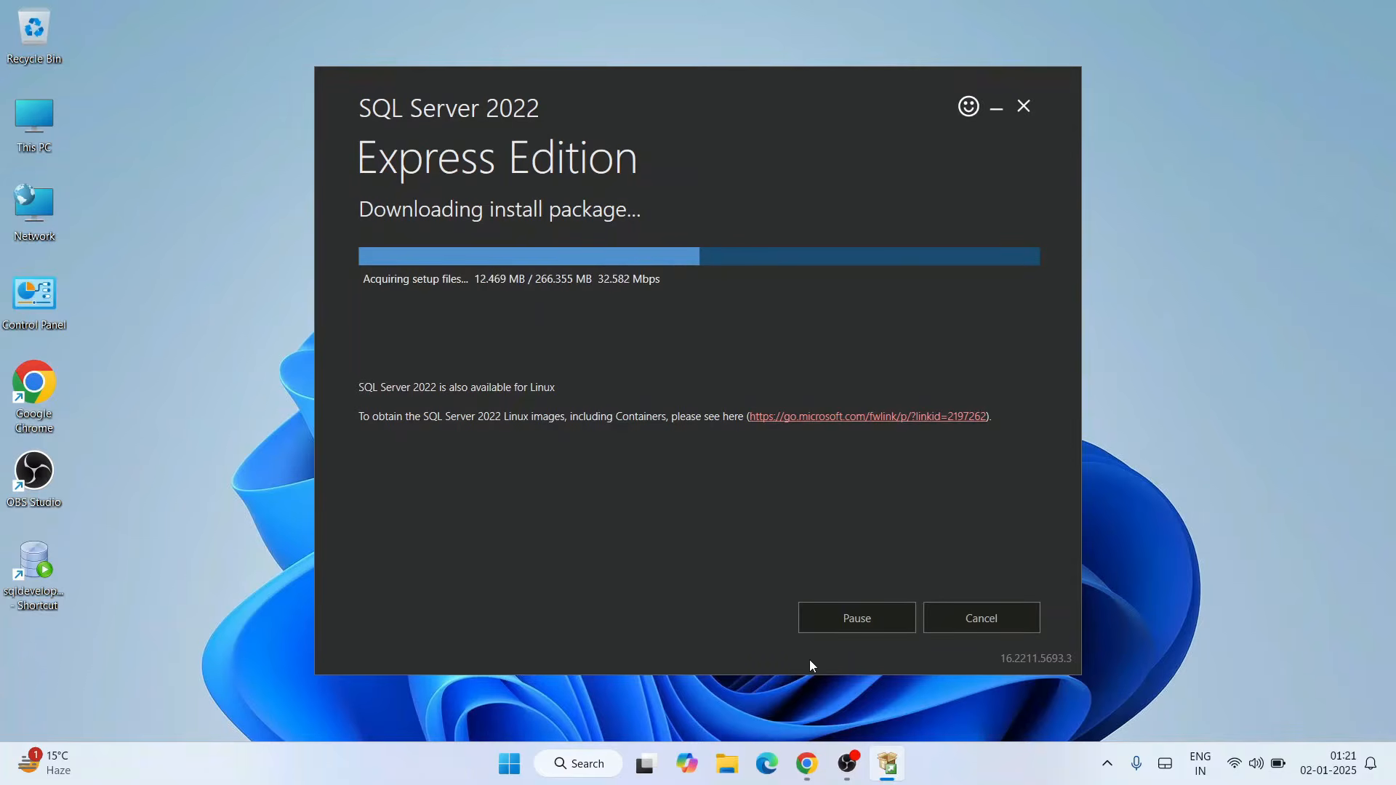
- Look through the video list of the Geeky Syntax YouTube channel in the browser
click(809, 762)
click(132, 6)
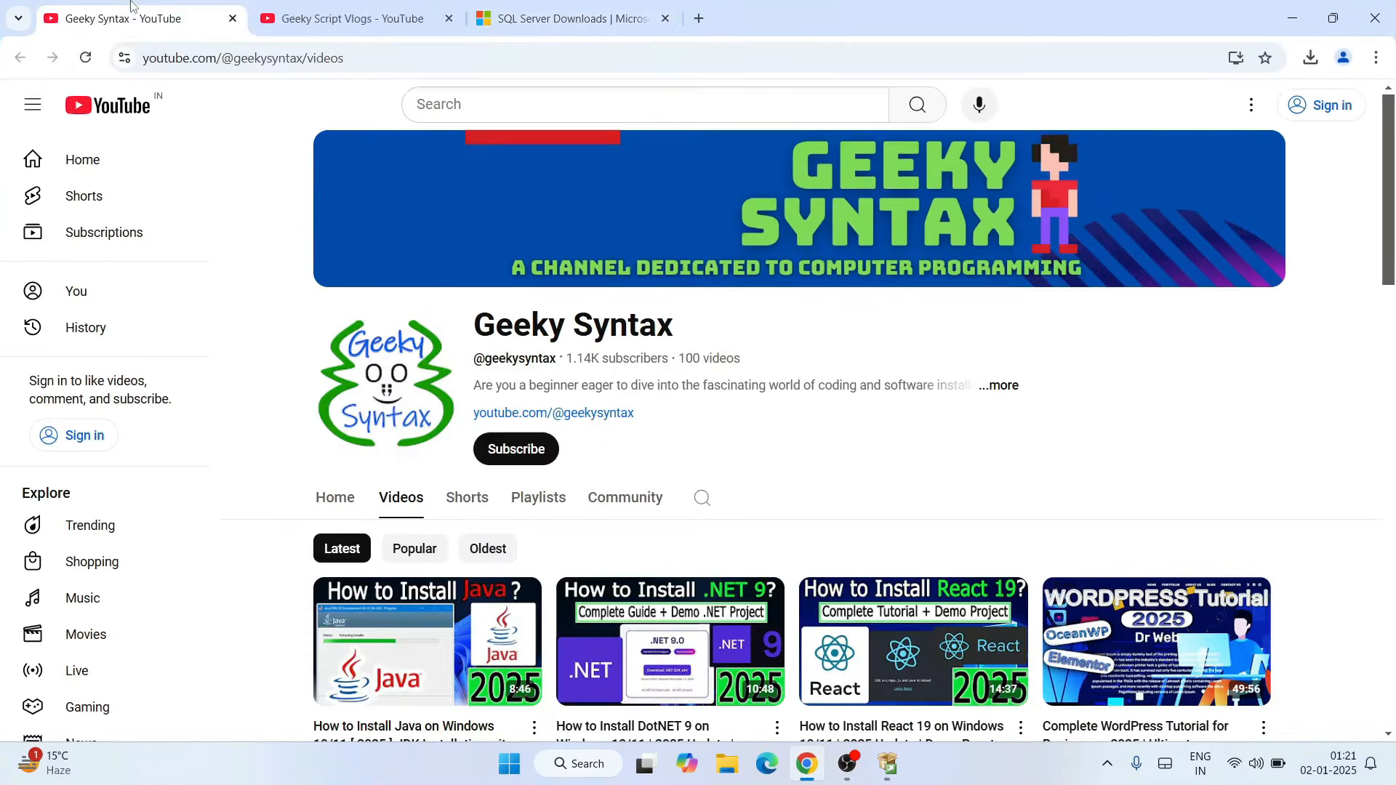
drag(485, 324, 757, 318)
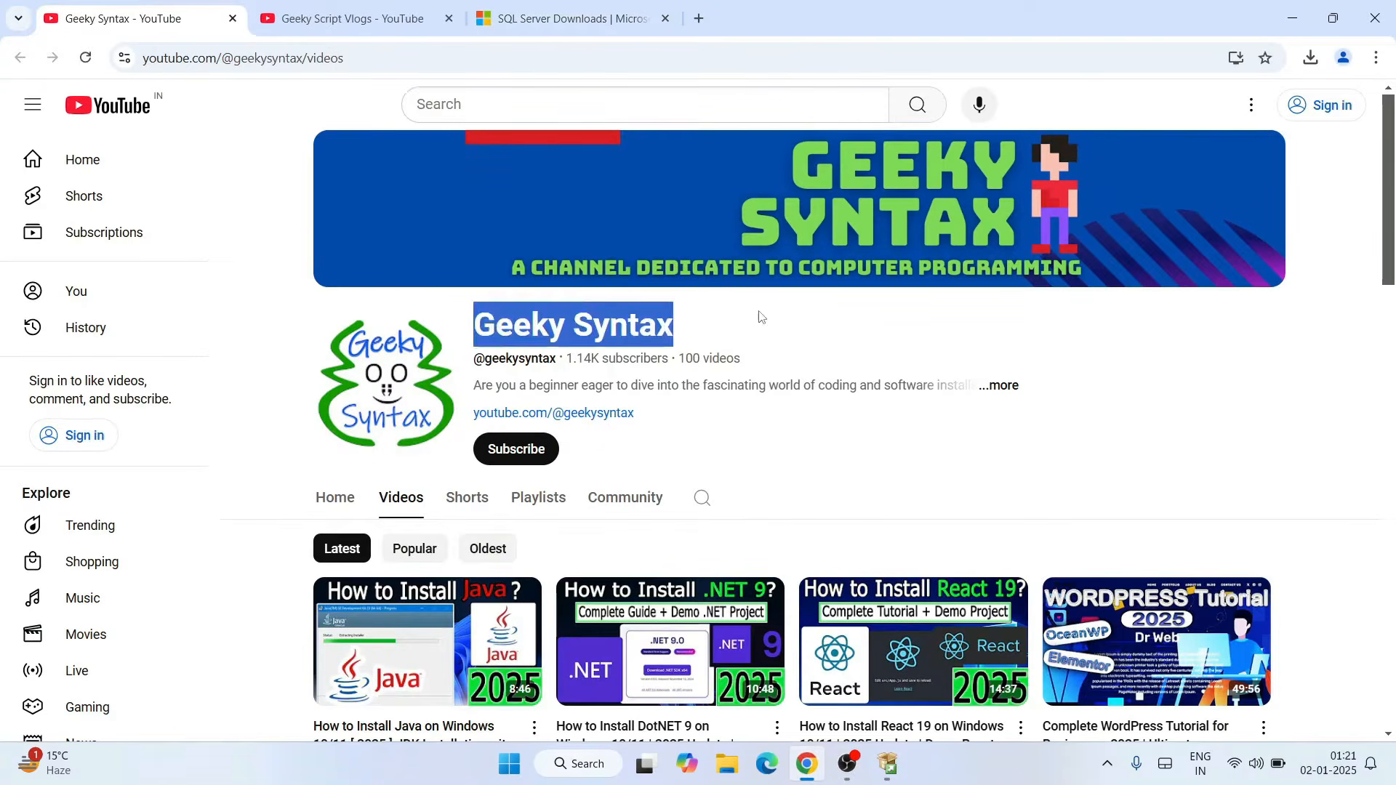
click(723, 322)
scroll(724, 322, down, 5)
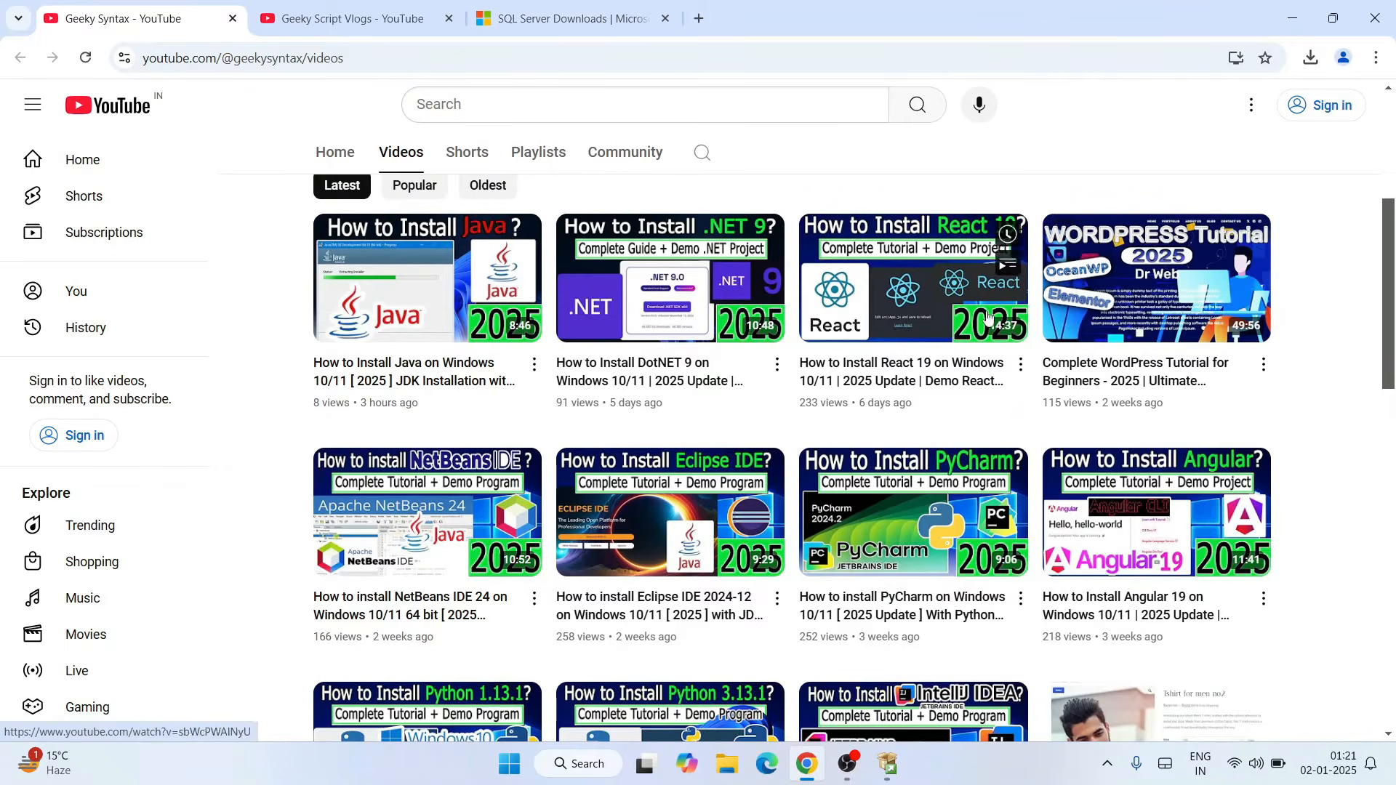
drag(1394, 386, 1395, 393)
scroll(1395, 393, down, 6)
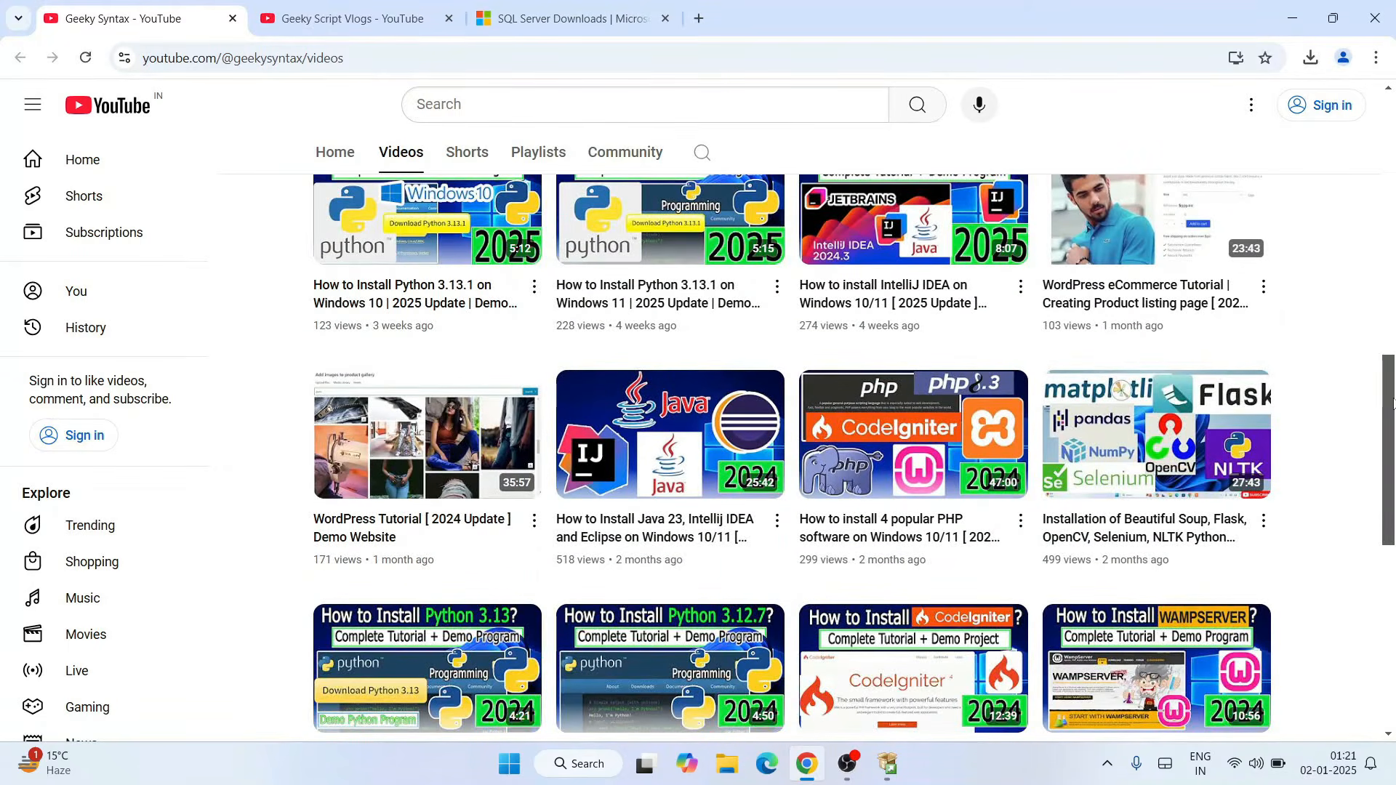
scroll(800, 436, down, 3)
scroll(800, 436, up, 15)
- View the Geeky Script Vlogs YouTube channel and return to the SQL Server installer
click(402, 16)
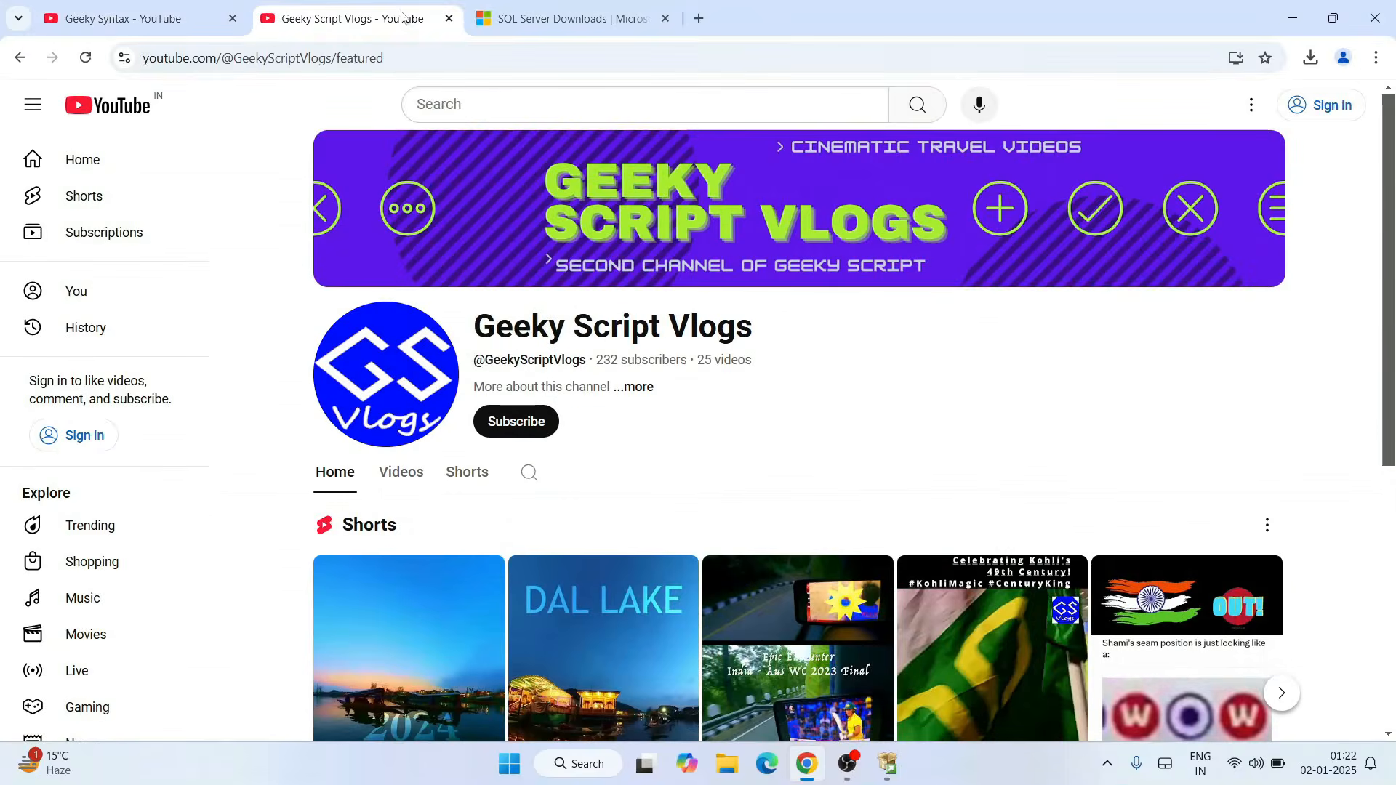
drag(469, 323, 746, 318)
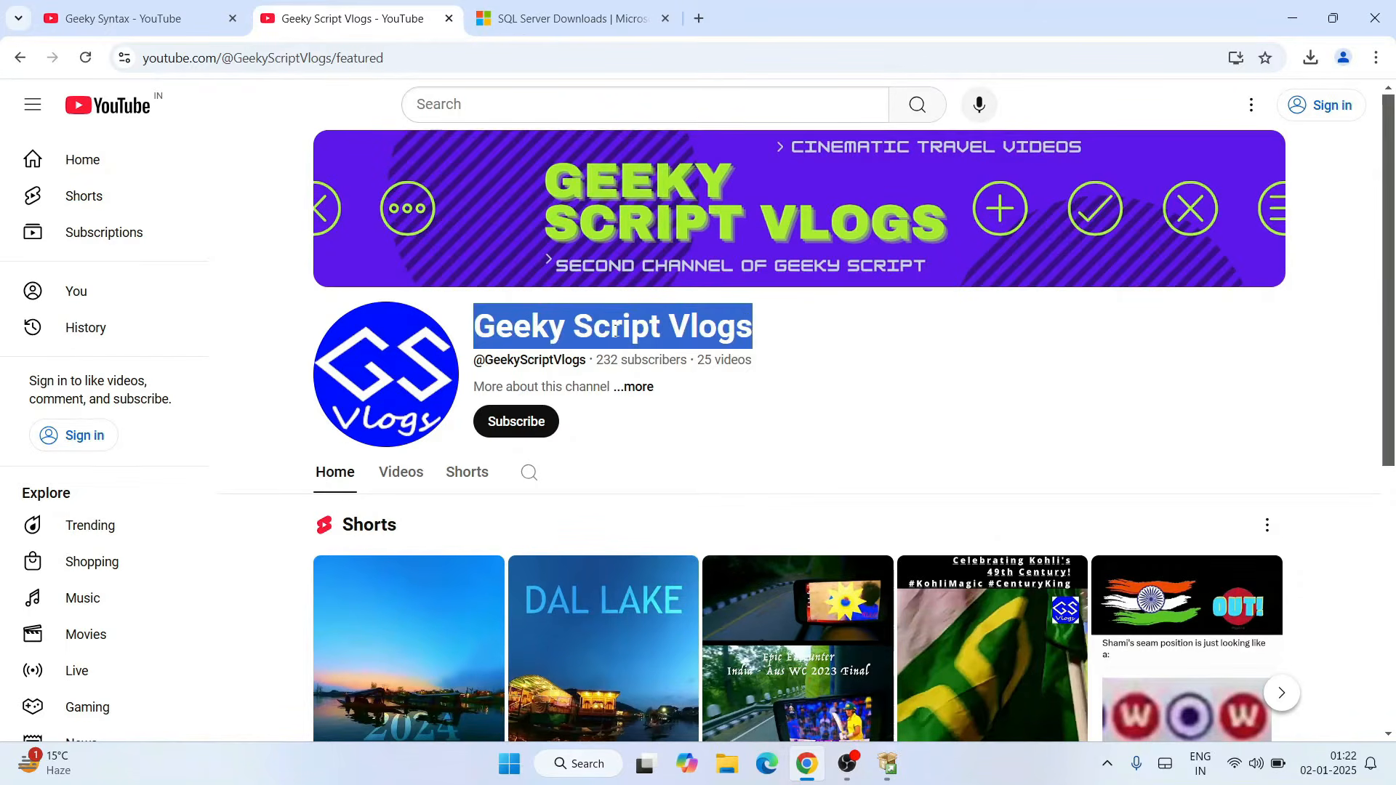
click(764, 332)
click(571, 18)
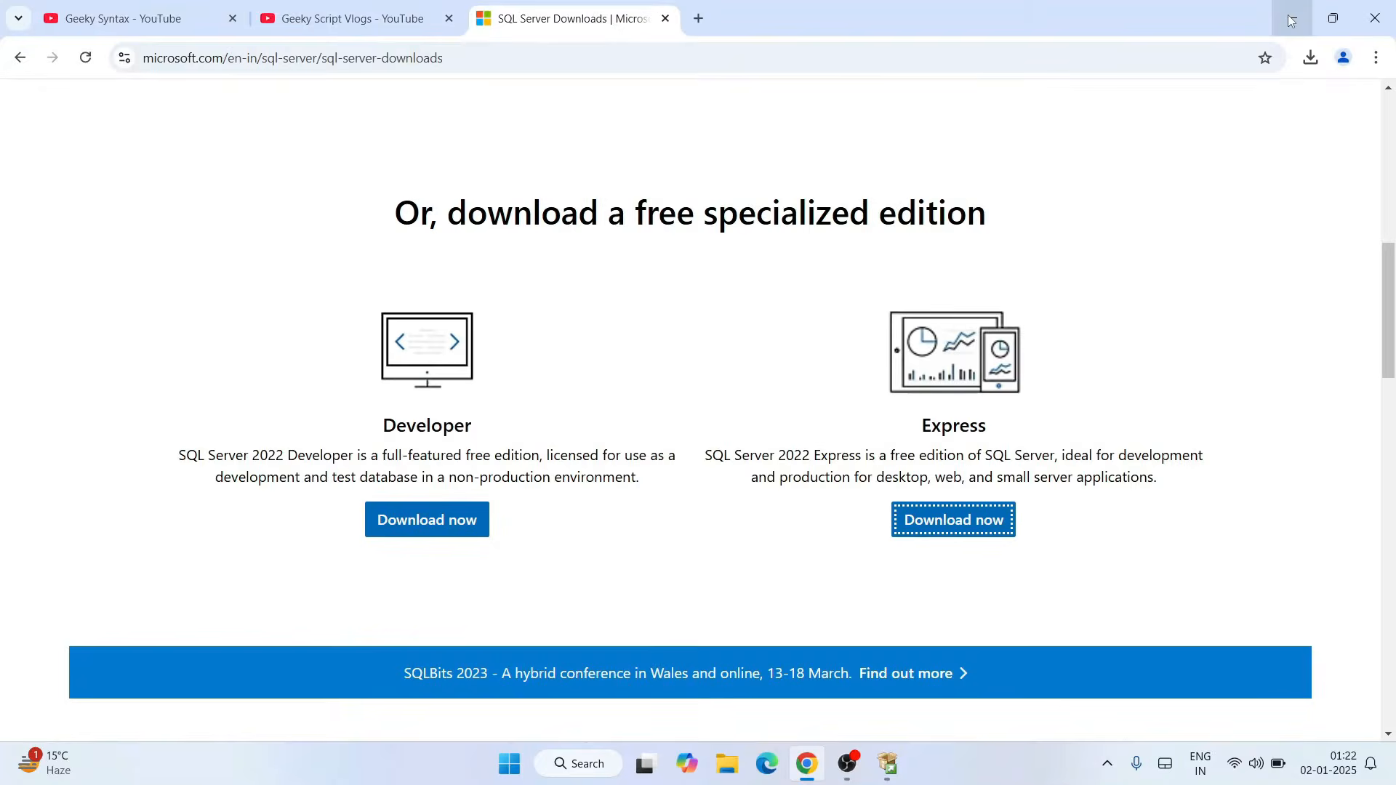
click(1293, 18)
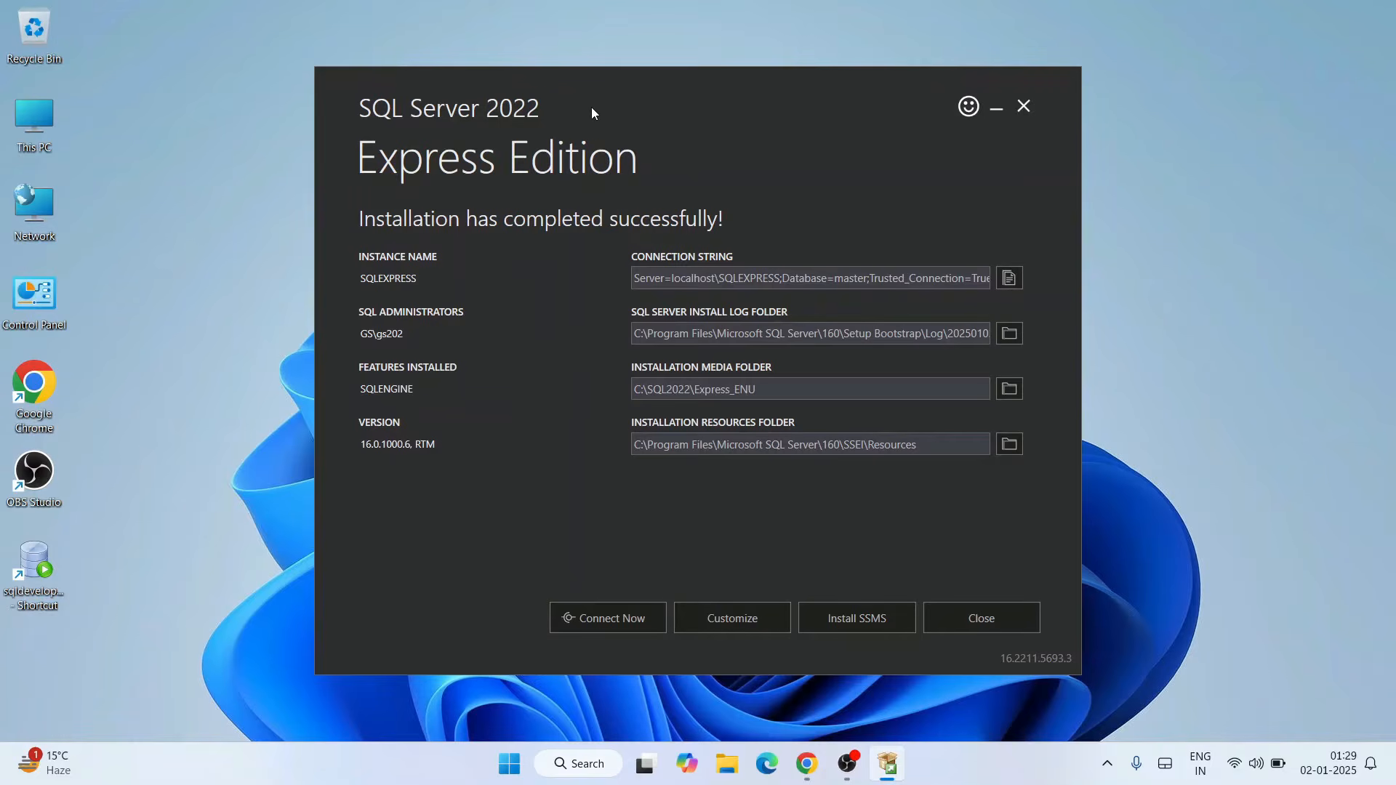
- Review the connection string and the log, media and resources folder paths in the installation summary
drag(634, 278, 918, 276)
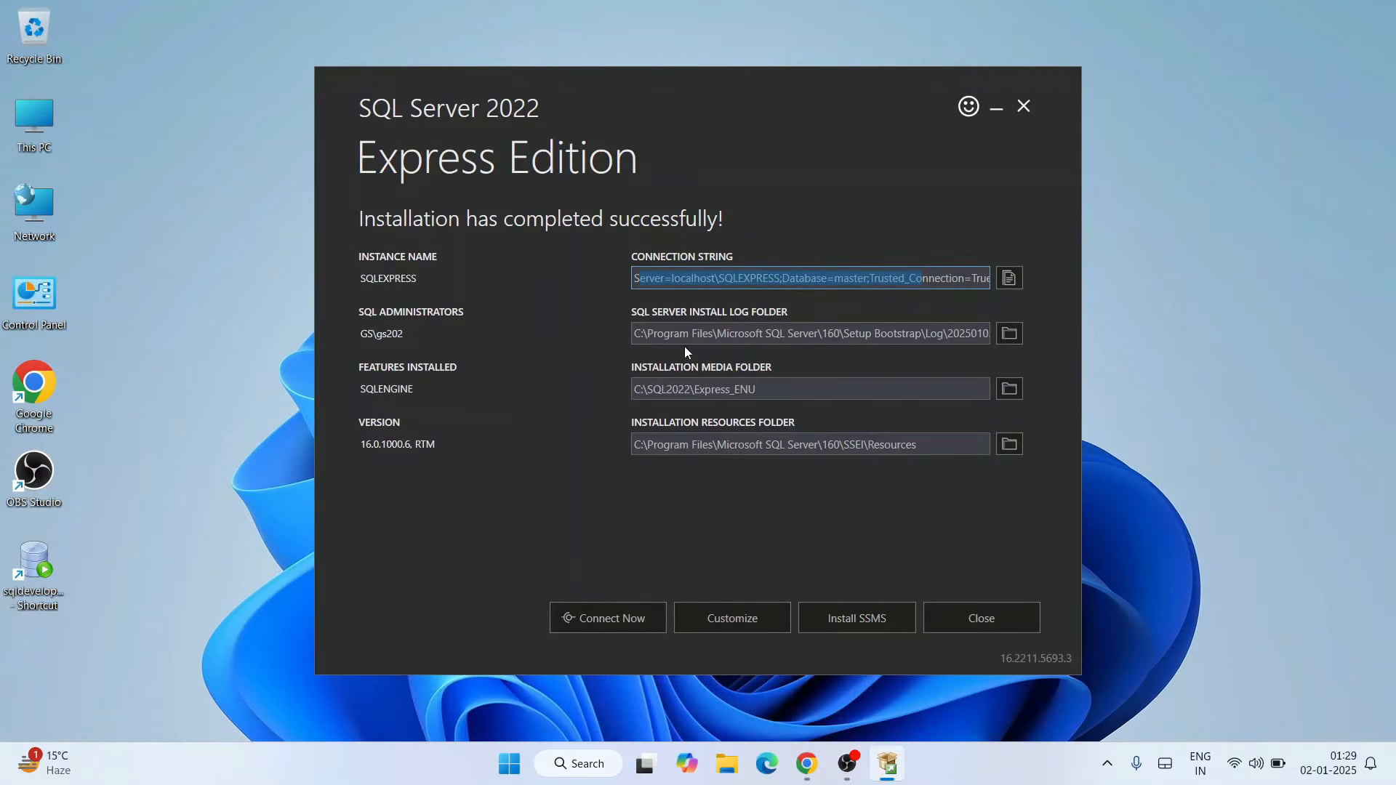
drag(652, 335, 896, 340)
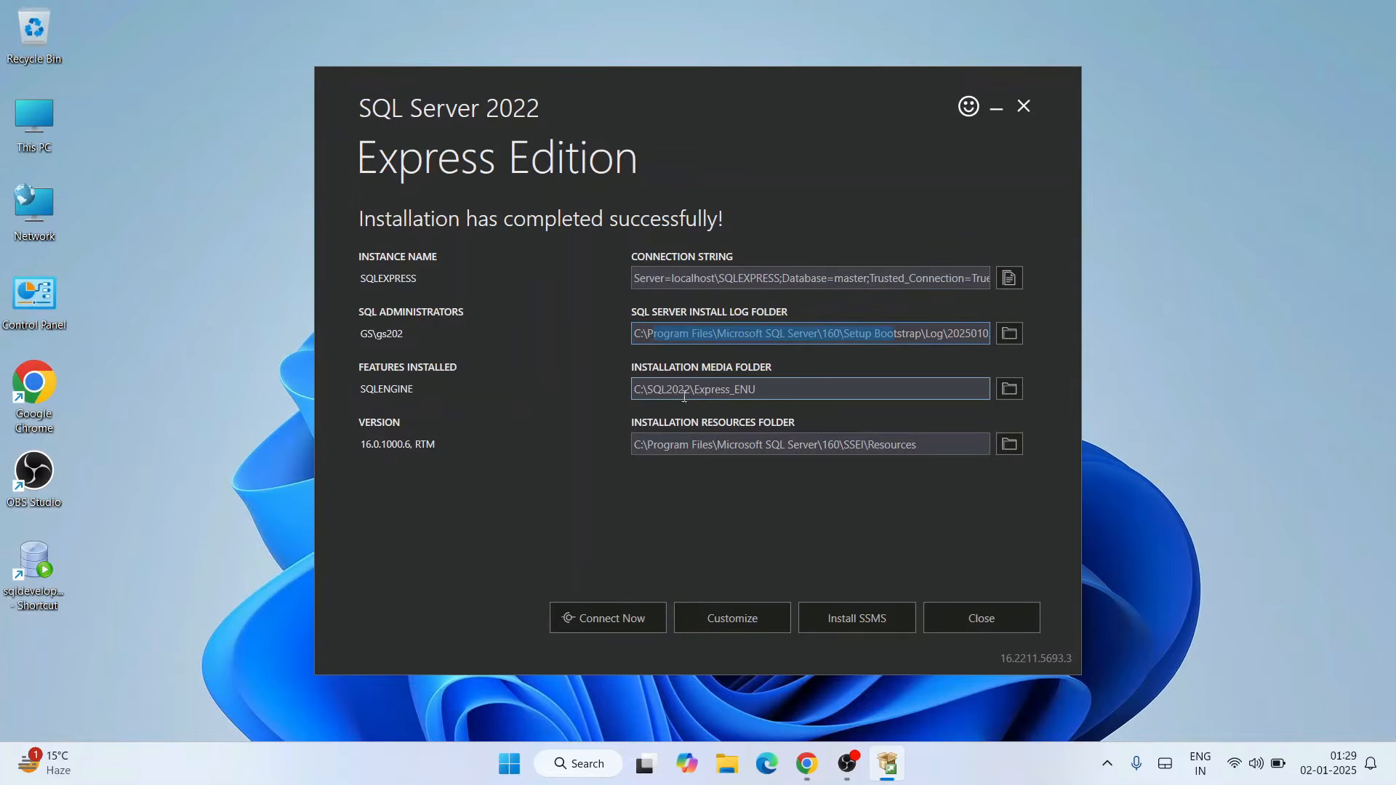
drag(648, 389, 757, 390)
drag(648, 445, 938, 452)
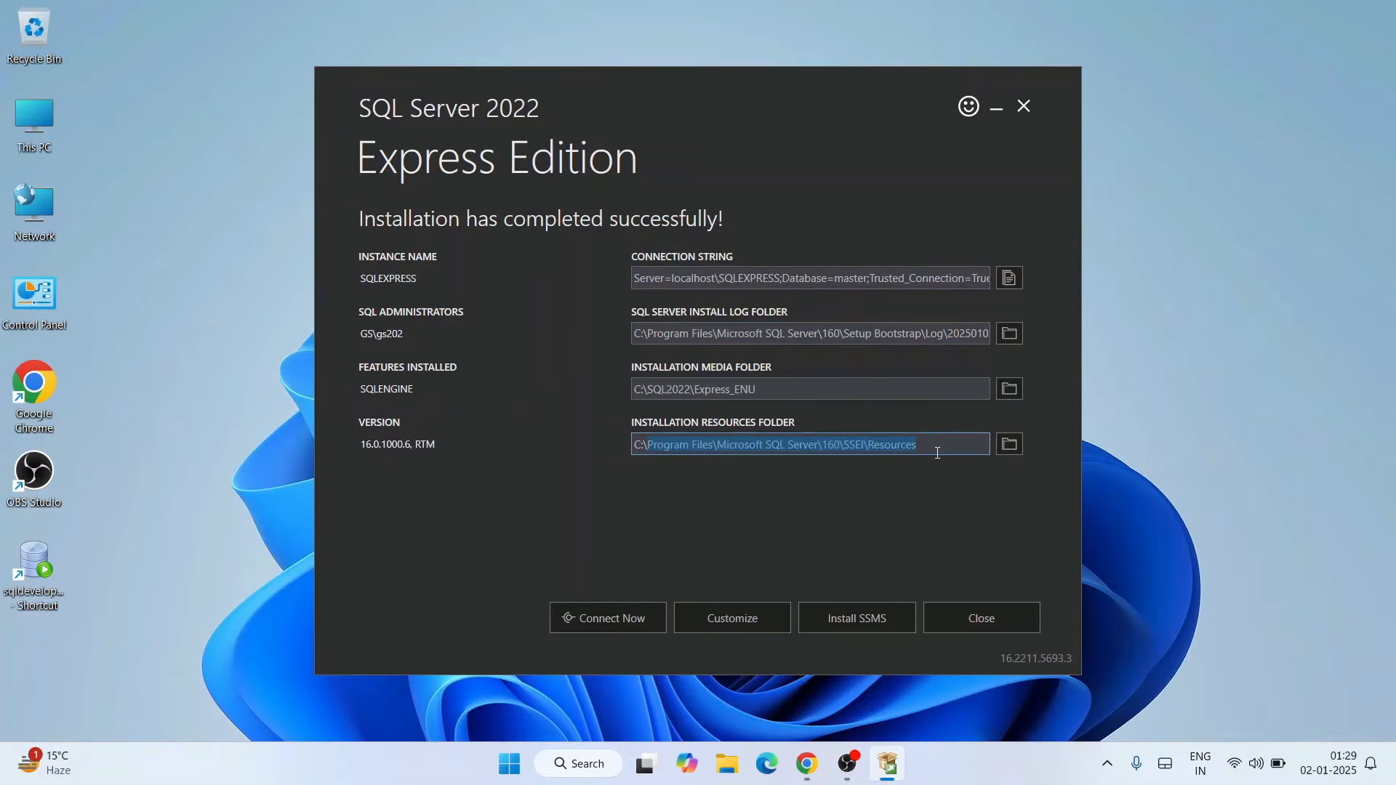
click(882, 445)
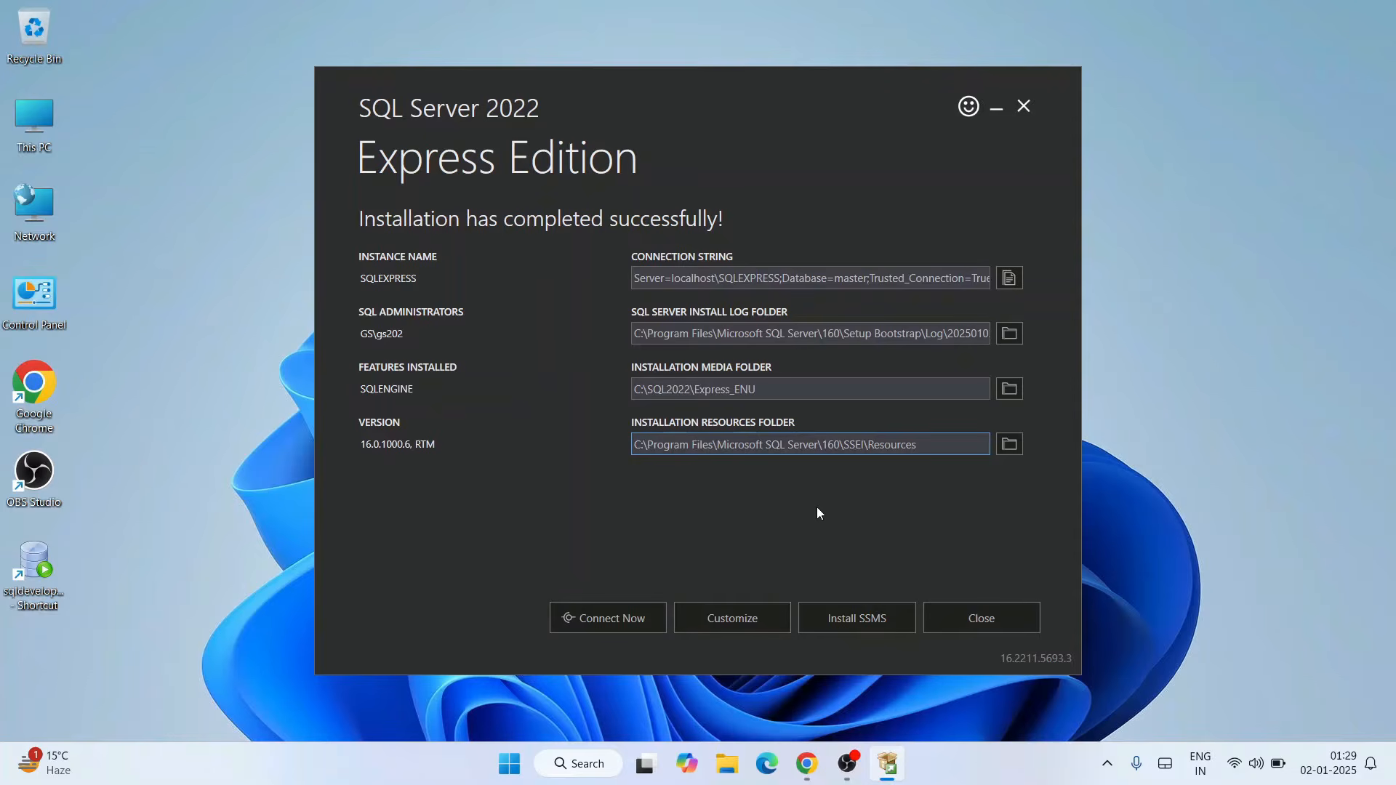
- Open the SSMS download page from the installer and download SQL Server Management Studio (SSMS) 20.2
click(884, 620)
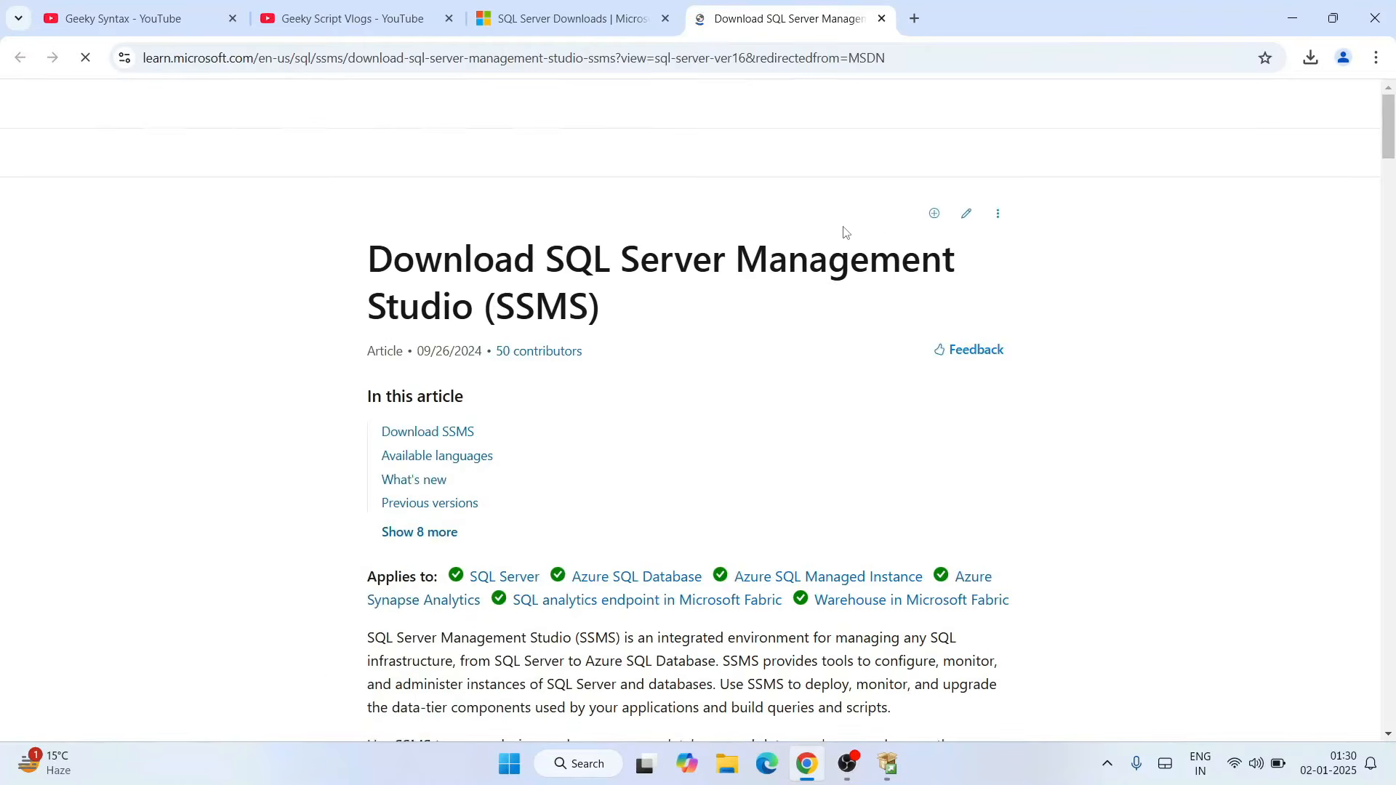
scroll(705, 302, down, 1)
scroll(727, 294, down, 1)
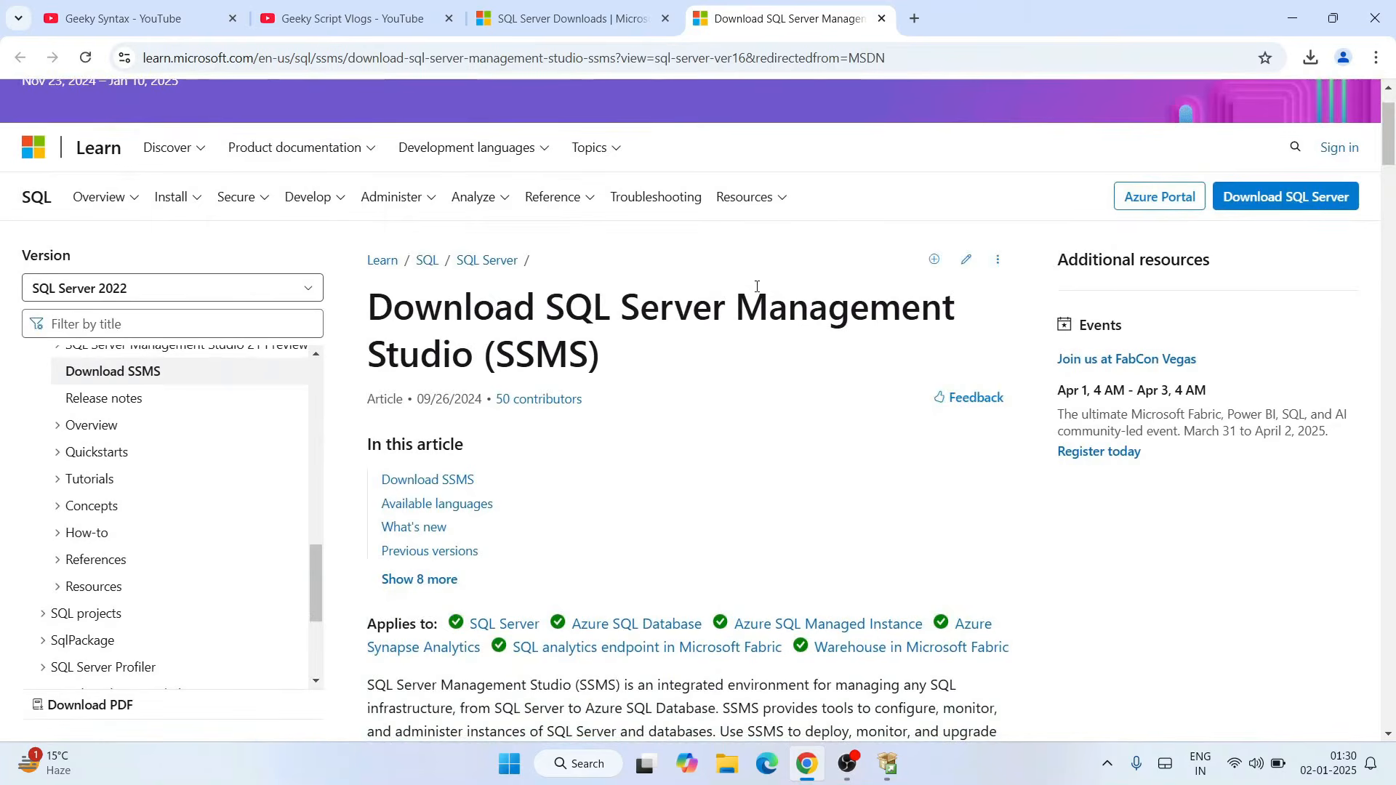
scroll(741, 367, down, 1)
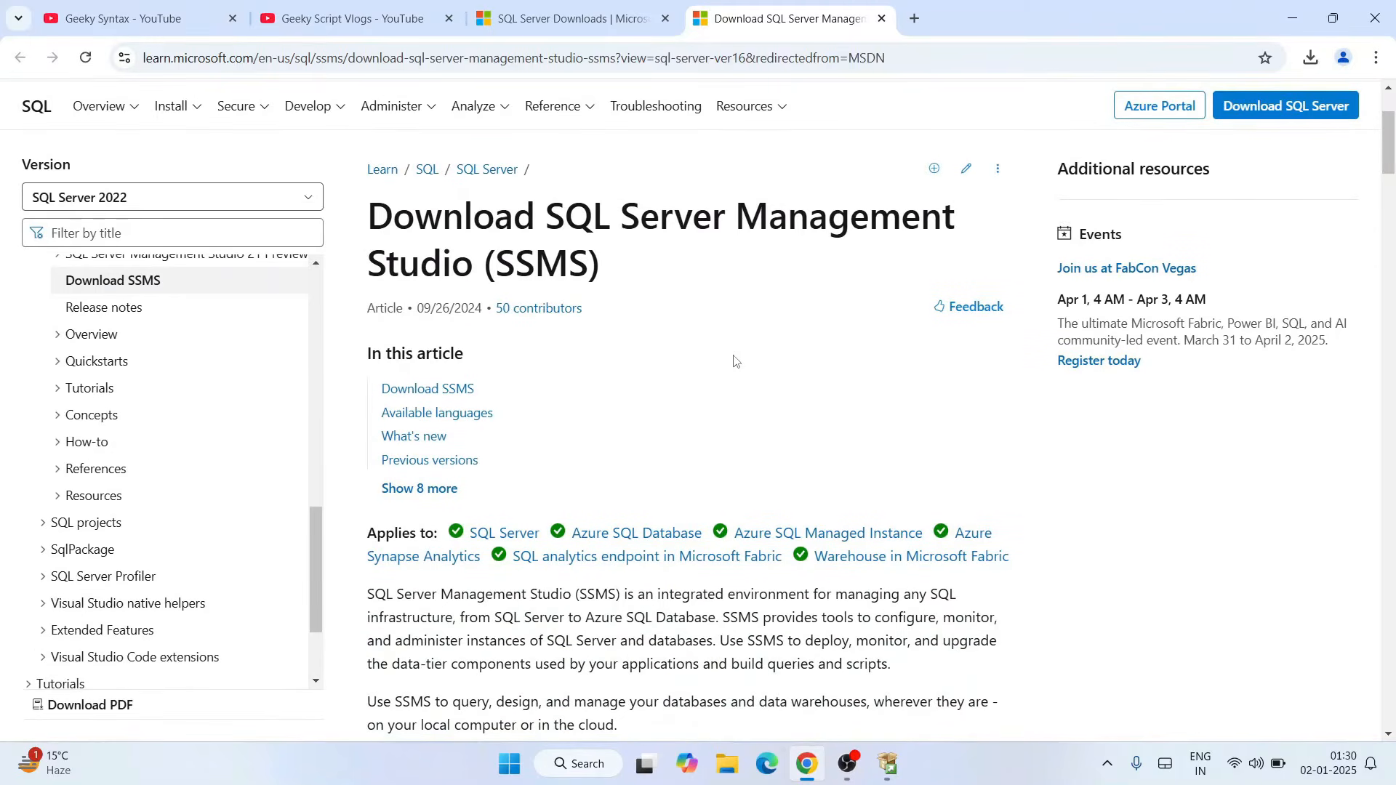
drag(477, 269, 633, 274)
click(645, 274)
scroll(645, 275, down, 2)
scroll(645, 274, down, 2)
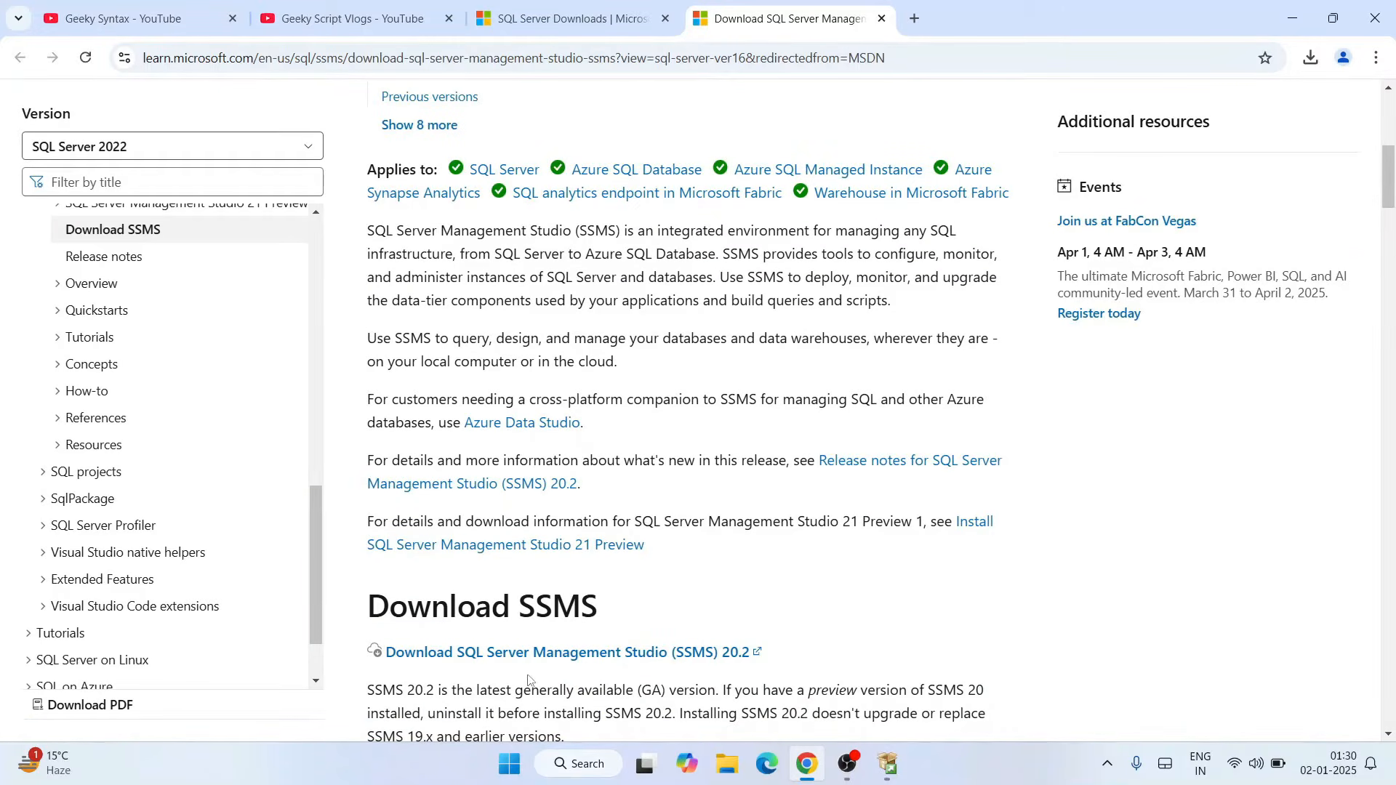
scroll(701, 514, down, 2)
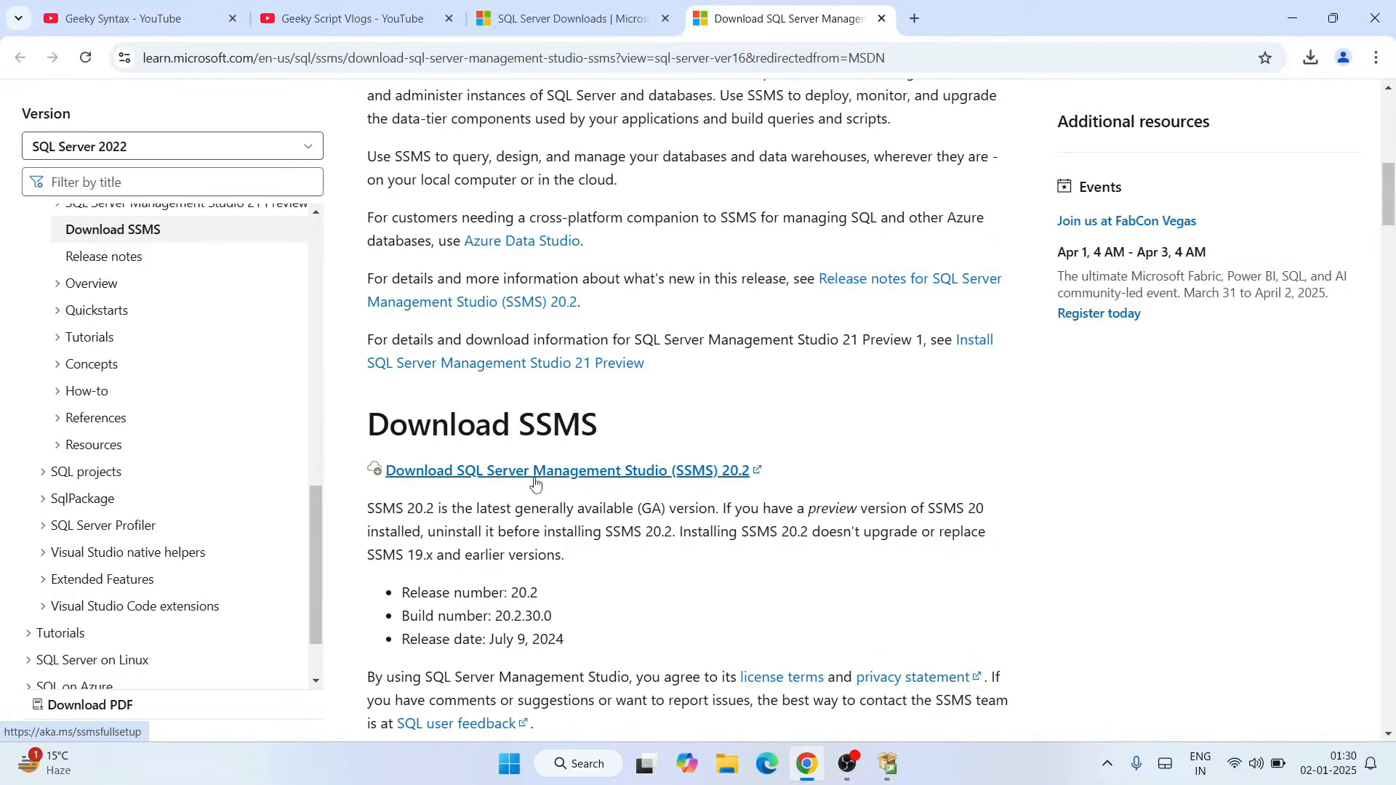
click(600, 477)
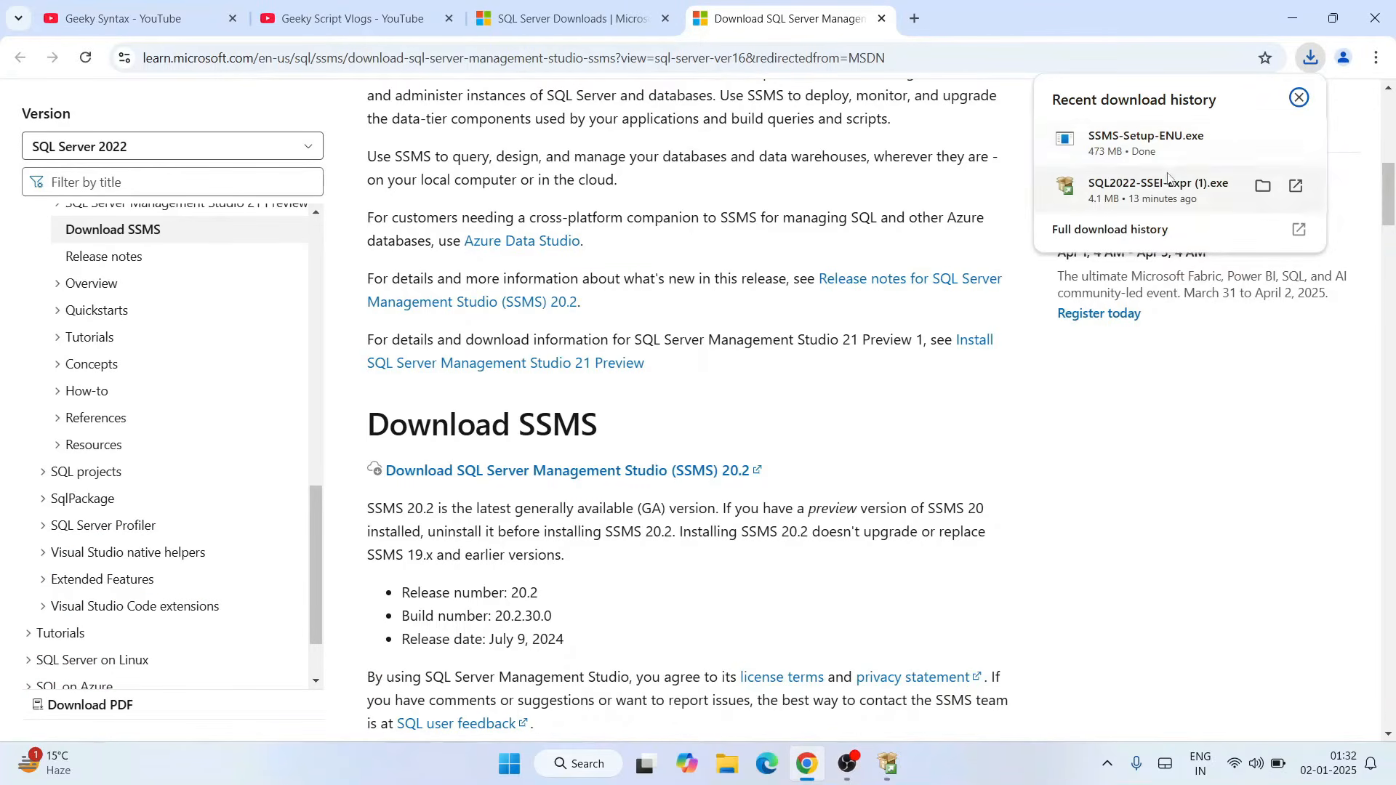
- Launch the downloaded SSMS-Setup-ENU.exe installer, and exit the completed SQL Server 2022 Express installer
click(1225, 150)
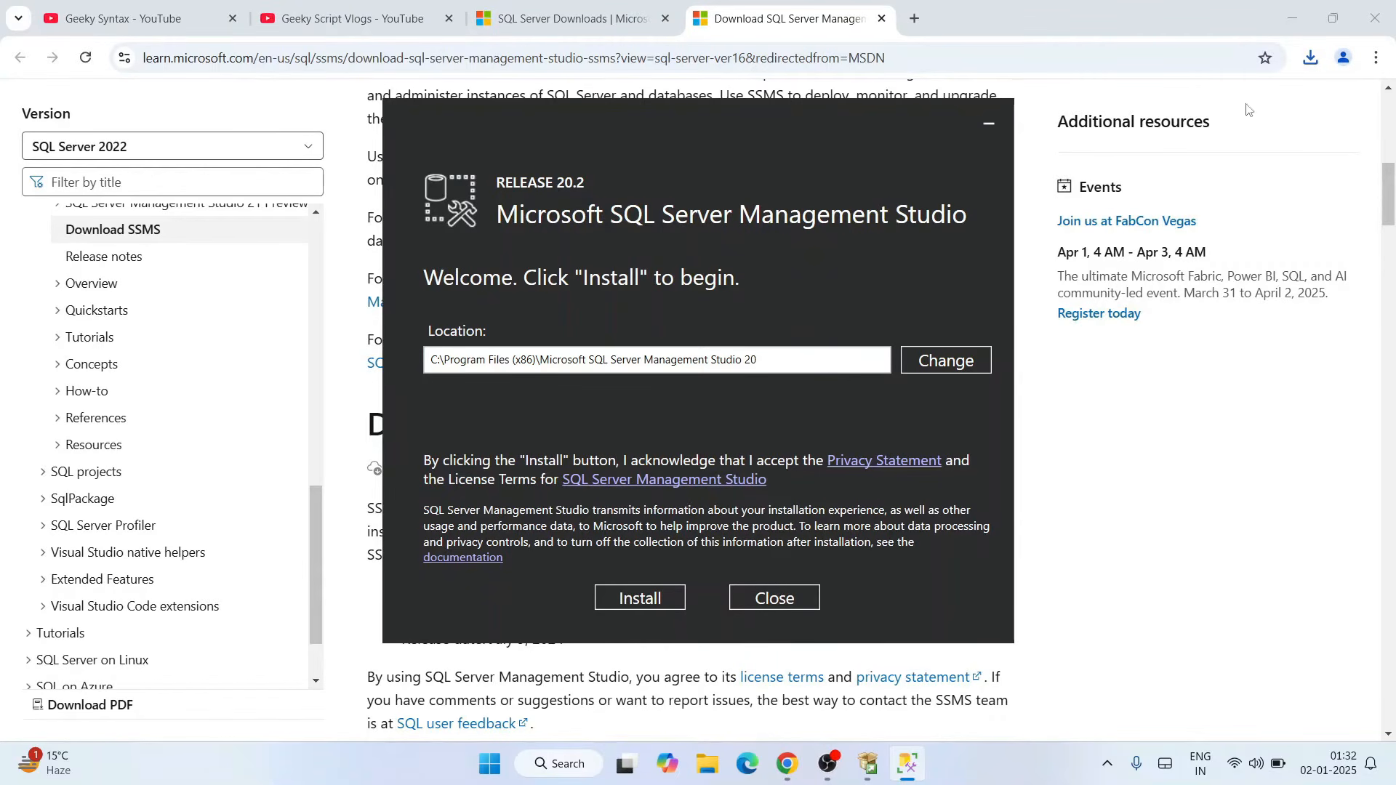
click(1284, 23)
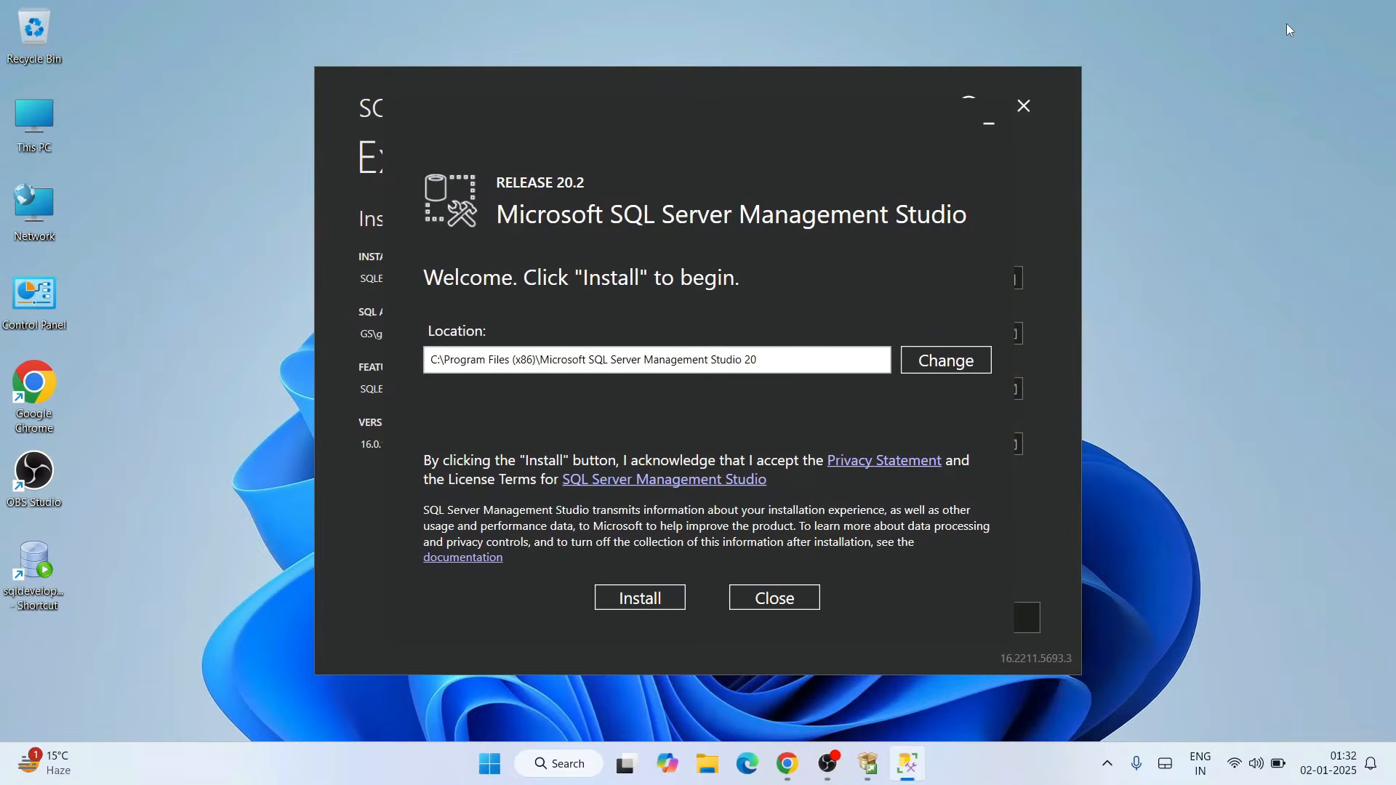
click(346, 88)
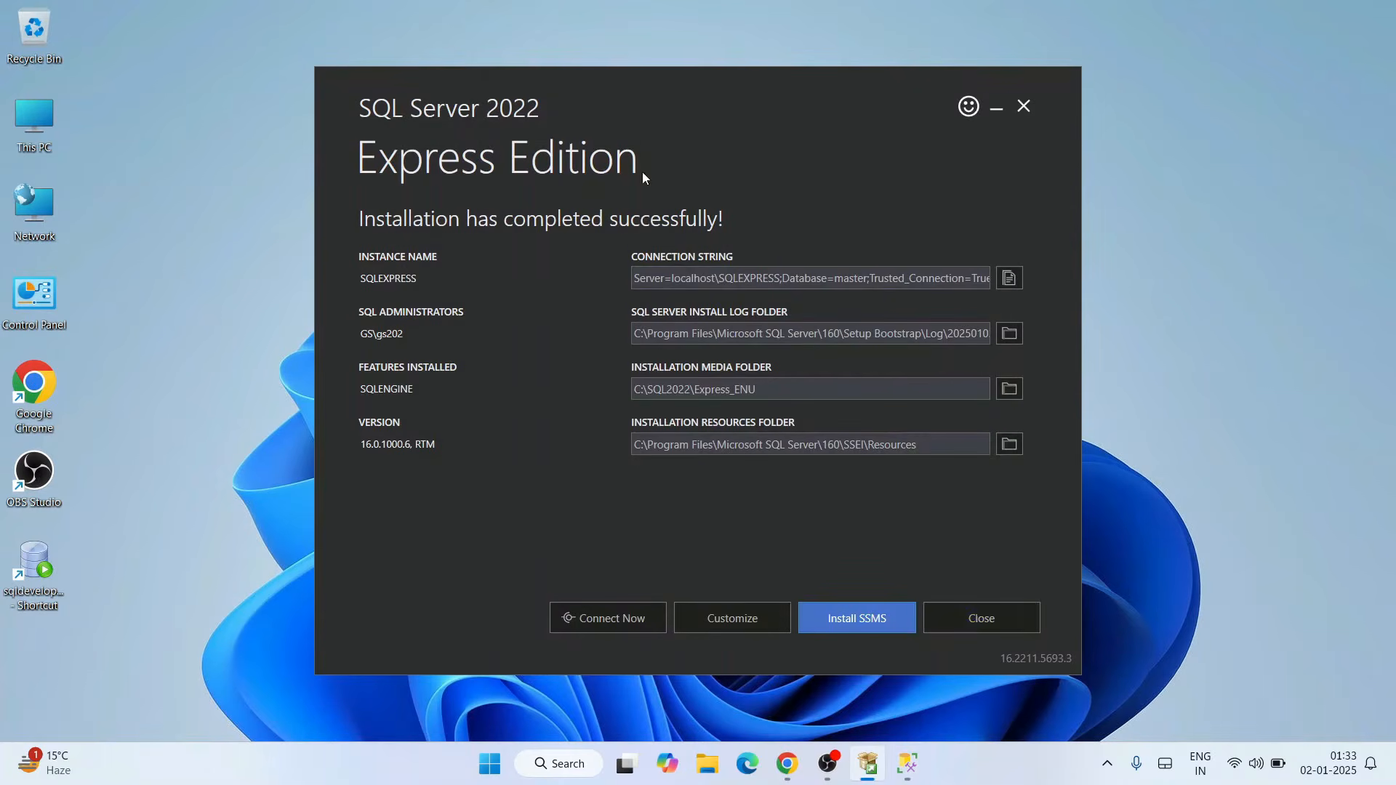
click(1011, 620)
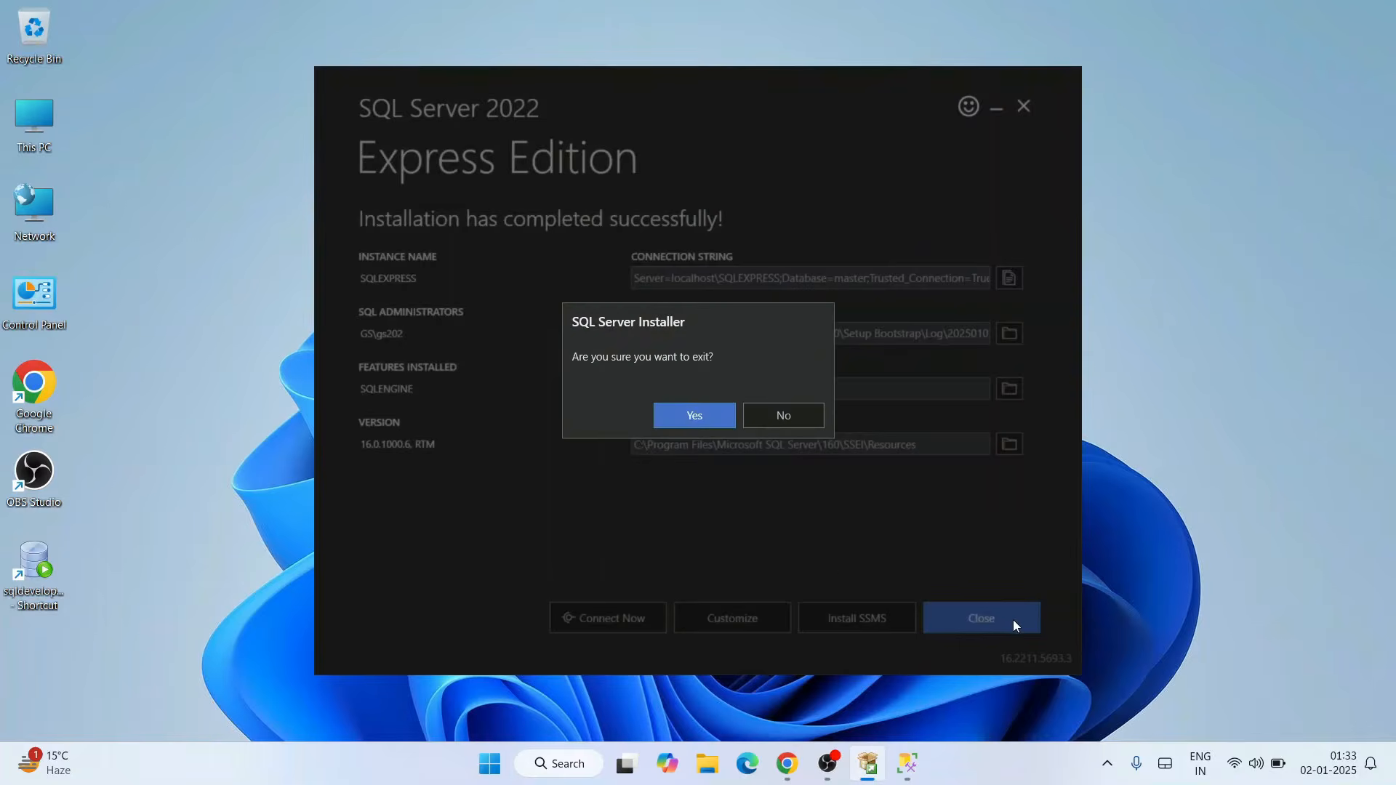
click(709, 421)
- Install SQL Server Management Studio 20.2 in the default Program Files location and close the completed setup
mouse_move(669, 141)
mouse_down()
mouse_move(673, 156)
mouse_move(678, 133)
mouse_up()
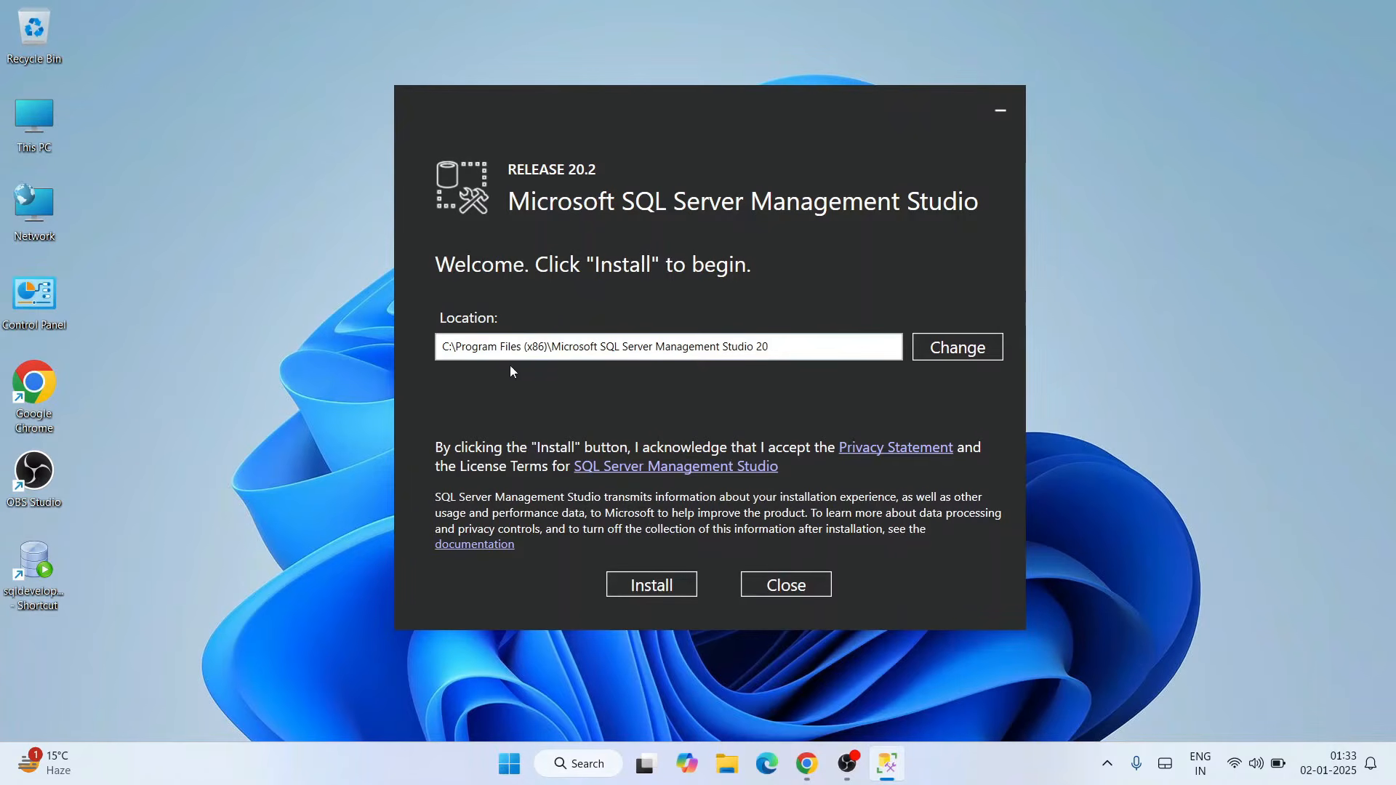
drag(566, 352, 857, 395)
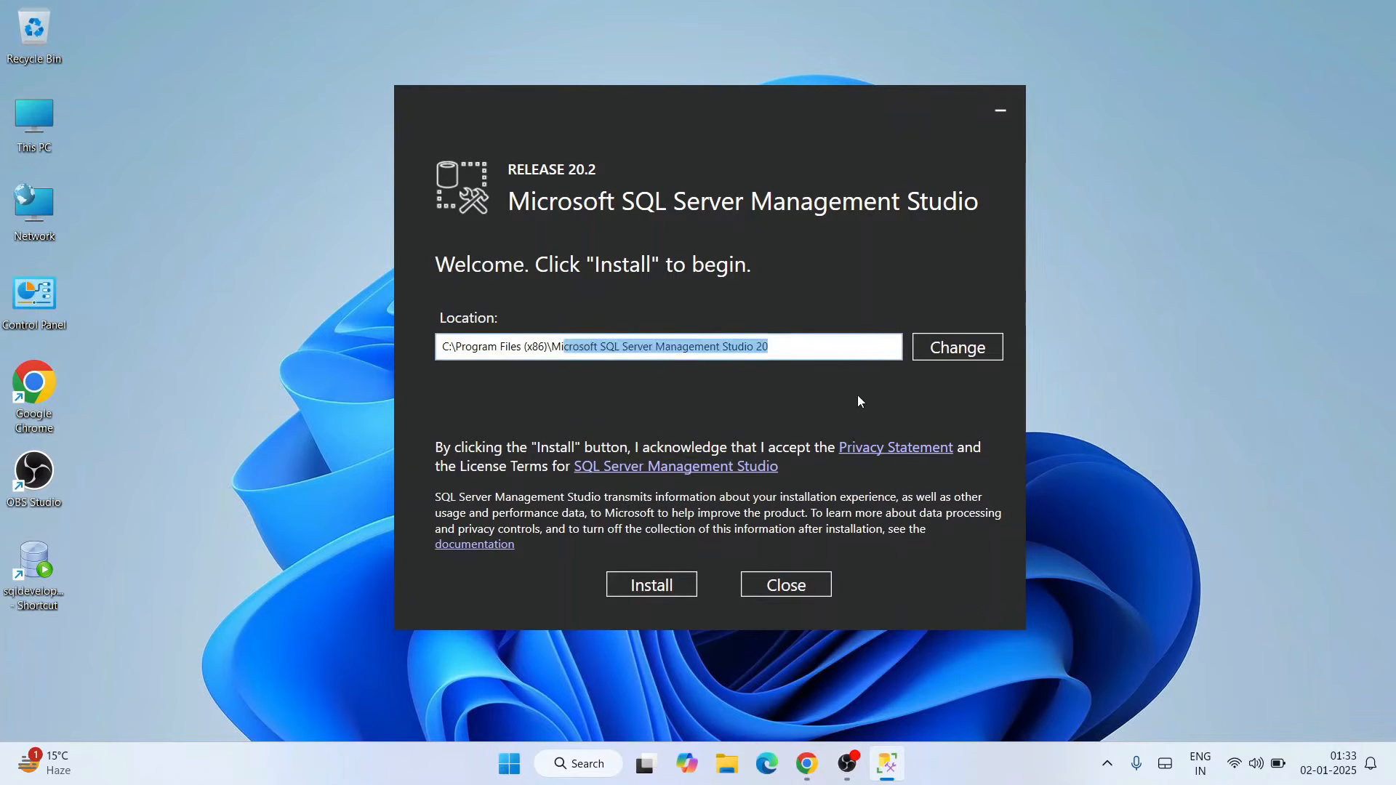
click(688, 586)
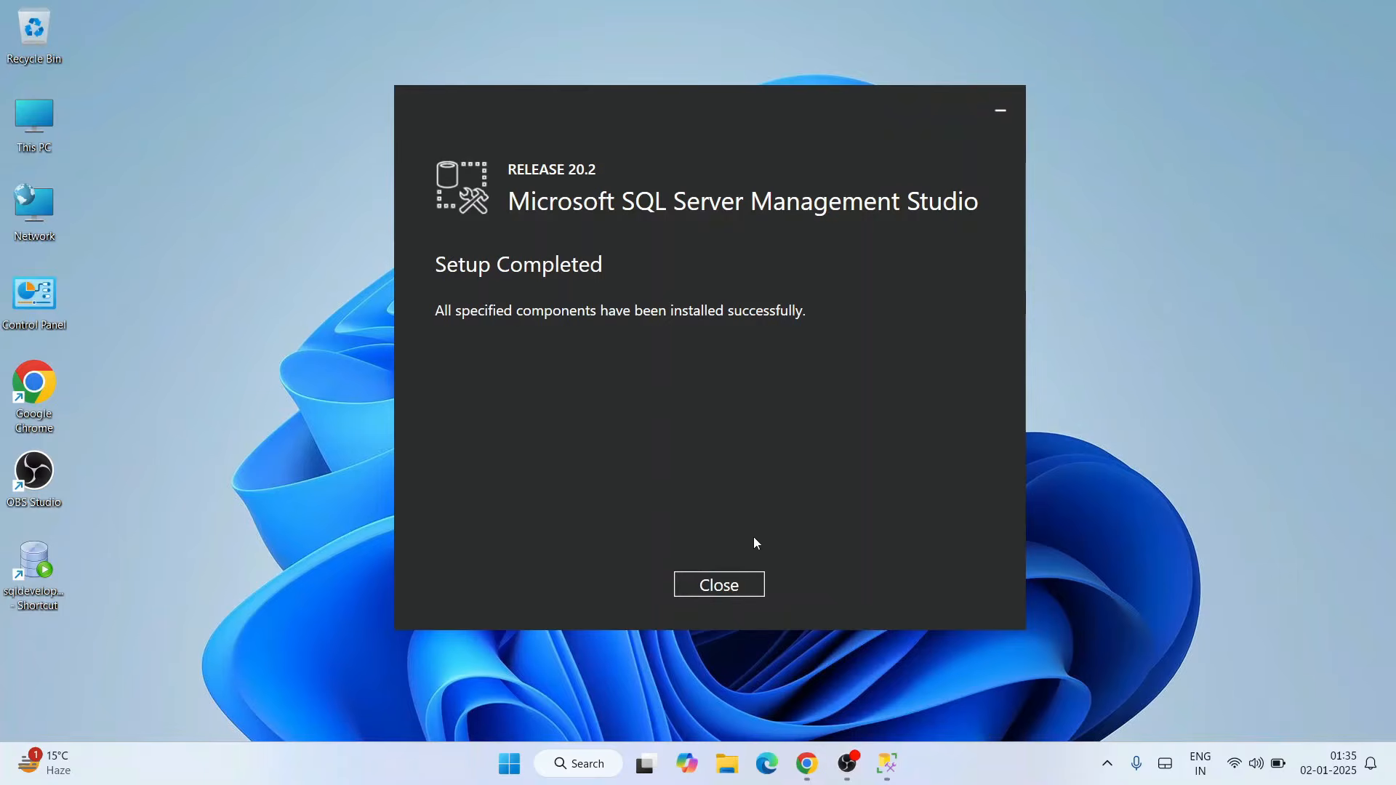
click(740, 593)
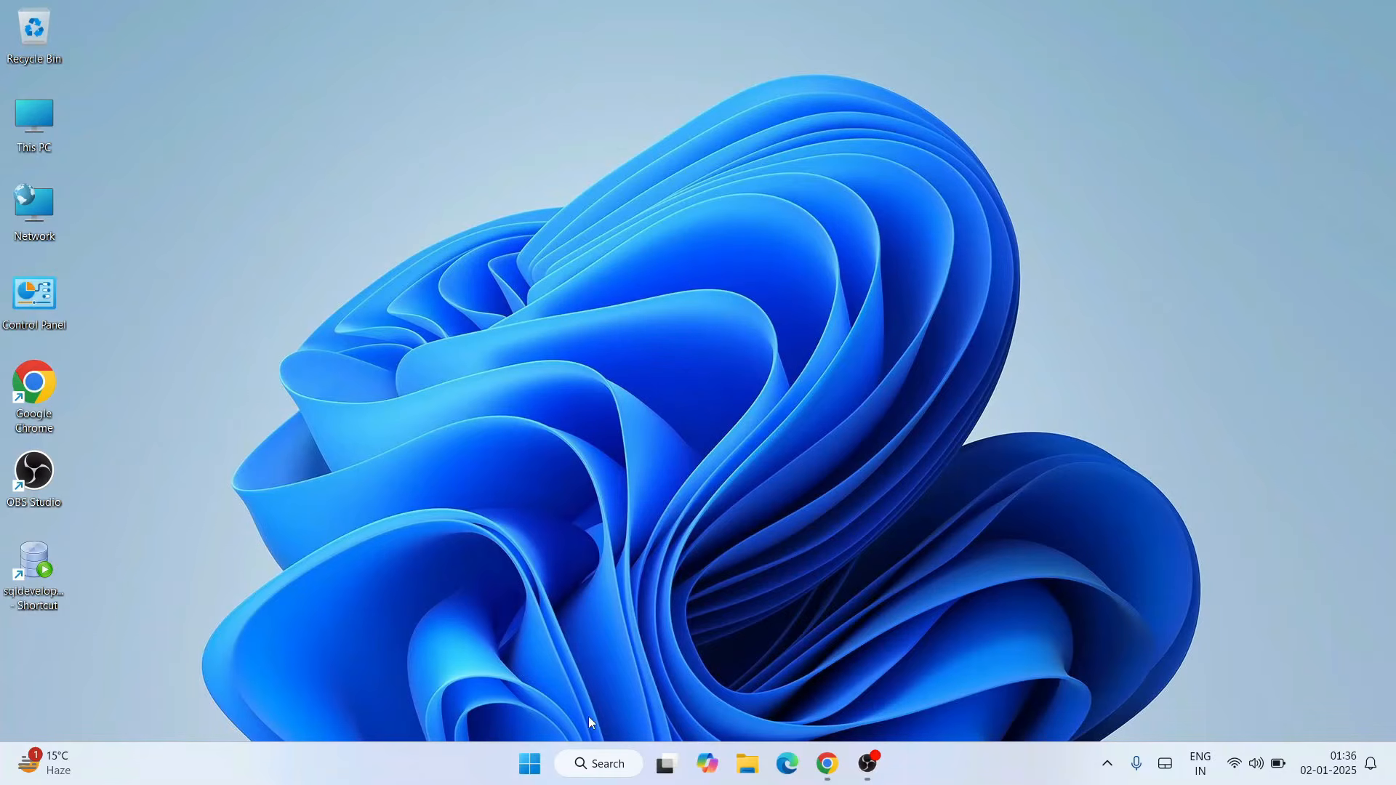
- Search Windows for ssms and open SQL Server Management Studio 20
click(602, 772)
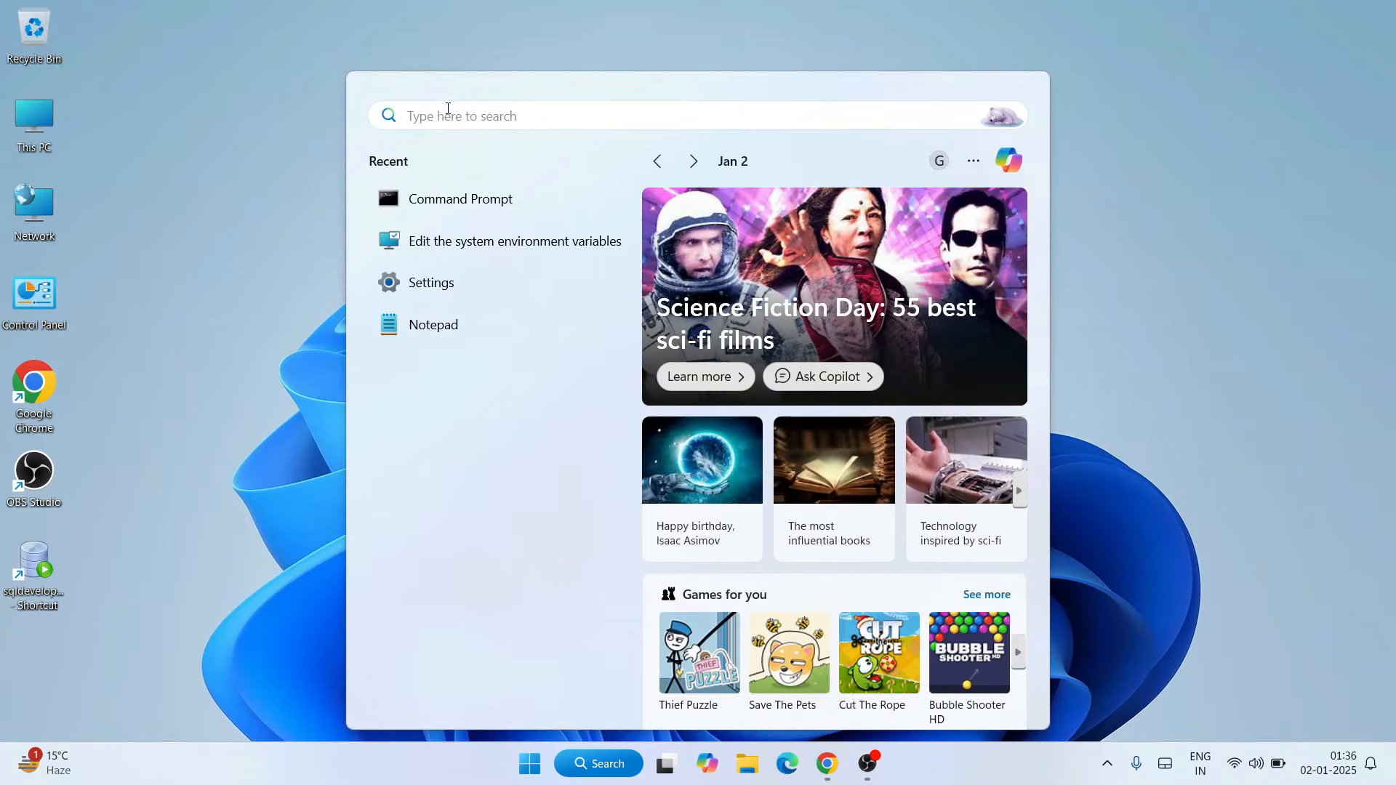
text(ssms)
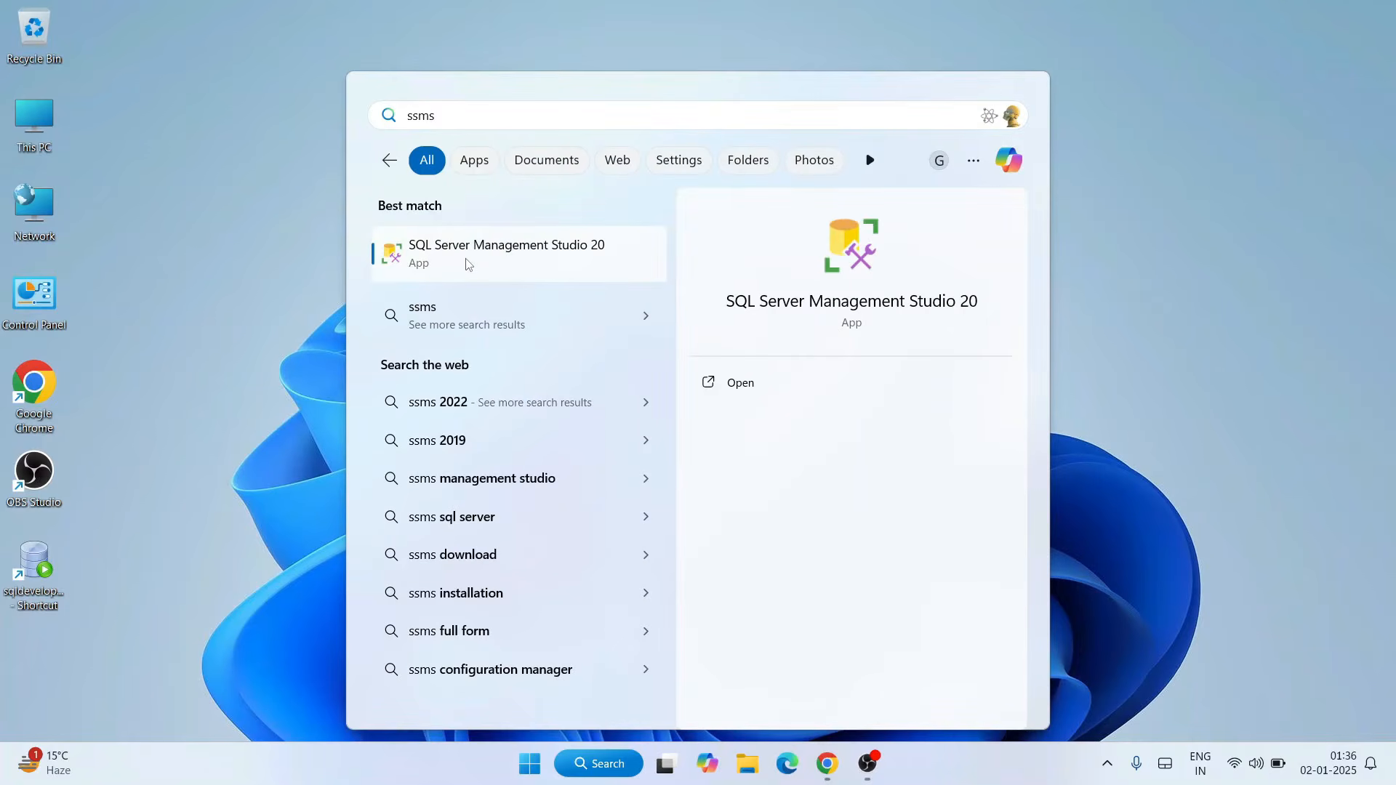
click(569, 255)
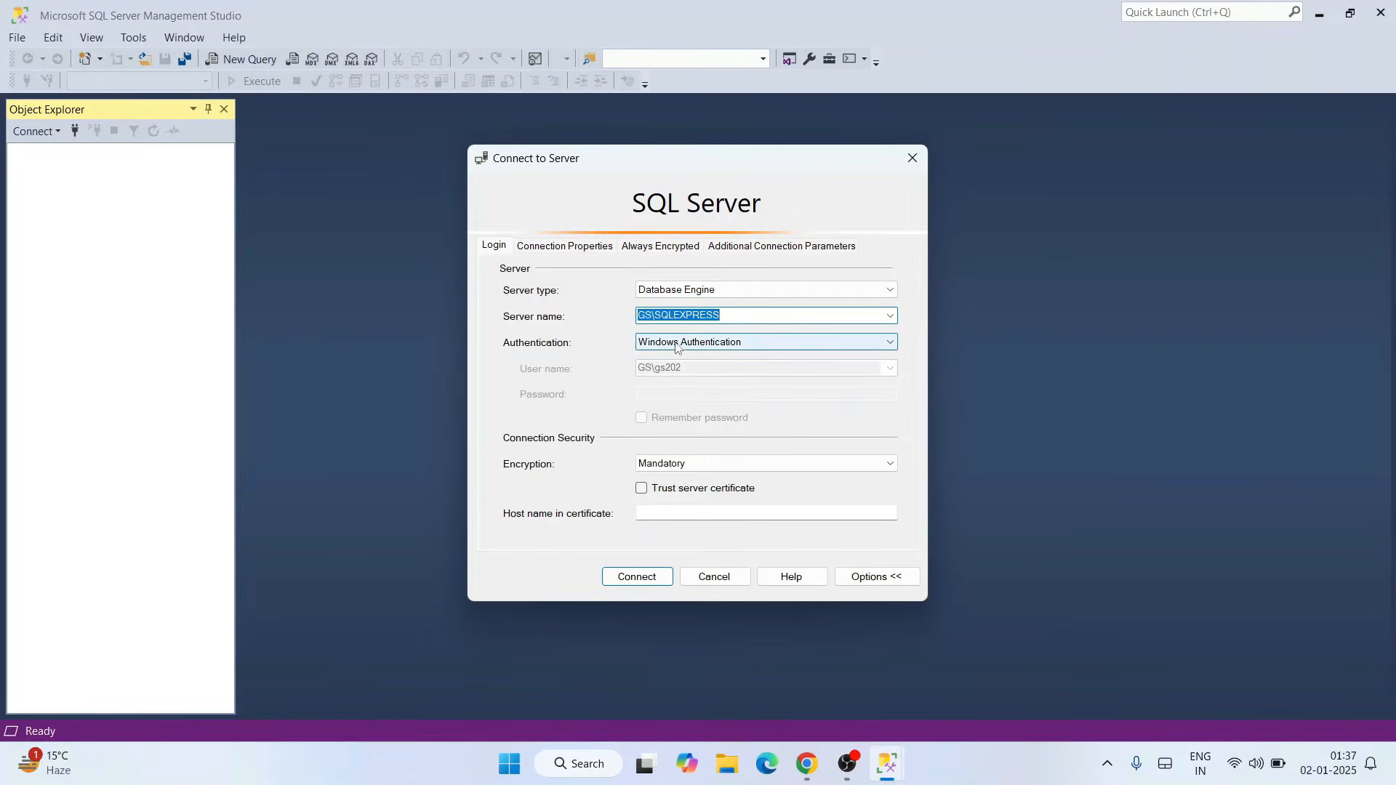
- Try SQL Server Authentication for the server connection, and switch back to Windows Authentication
click(779, 344)
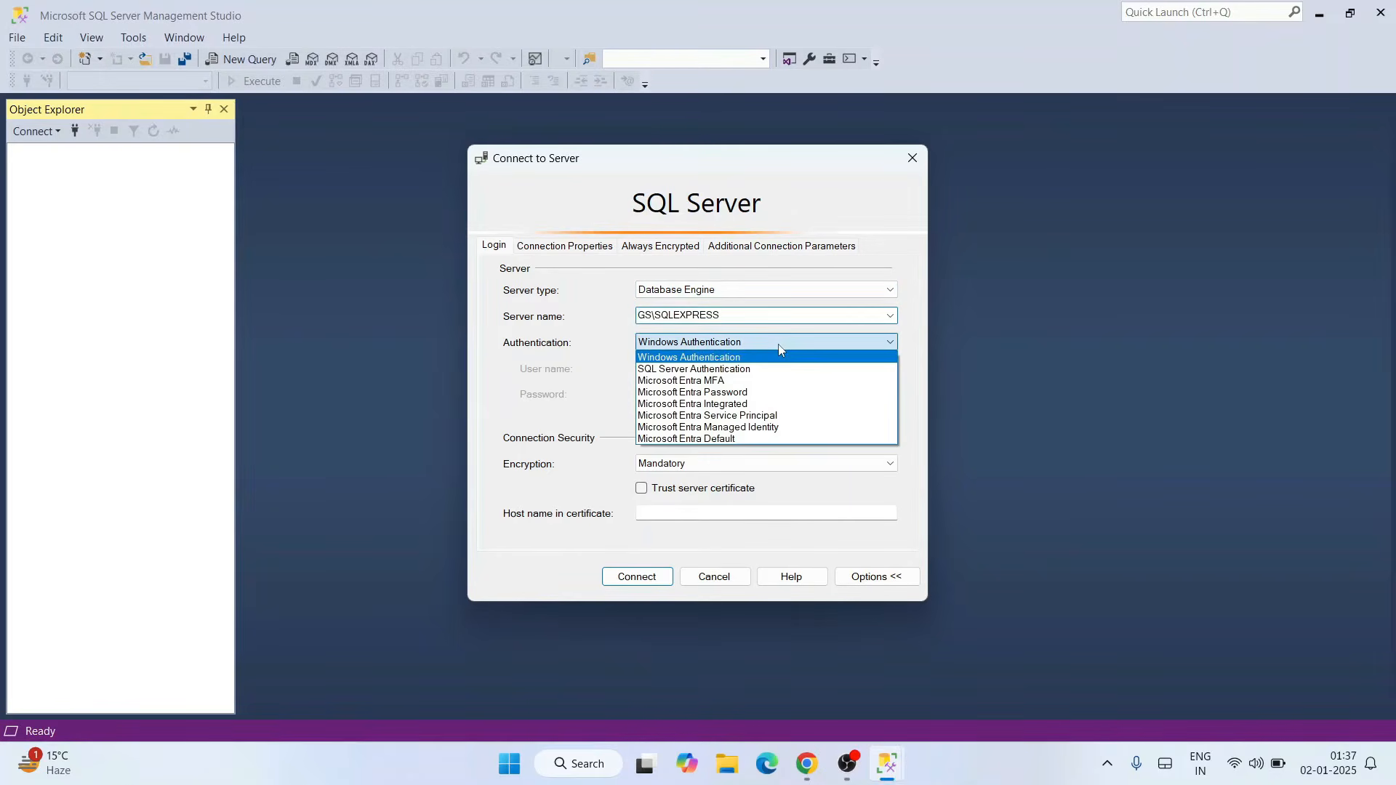
click(704, 369)
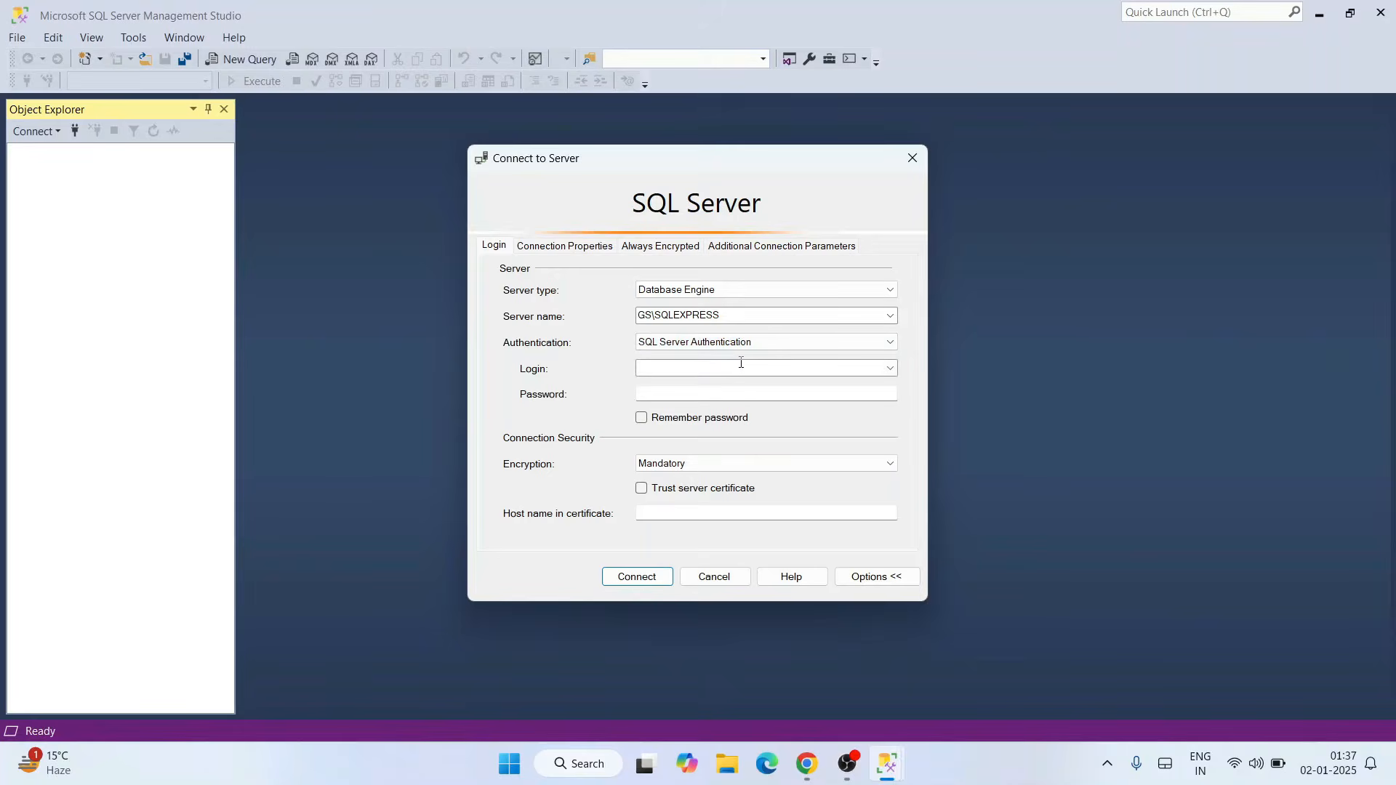
click(752, 345)
click(698, 371)
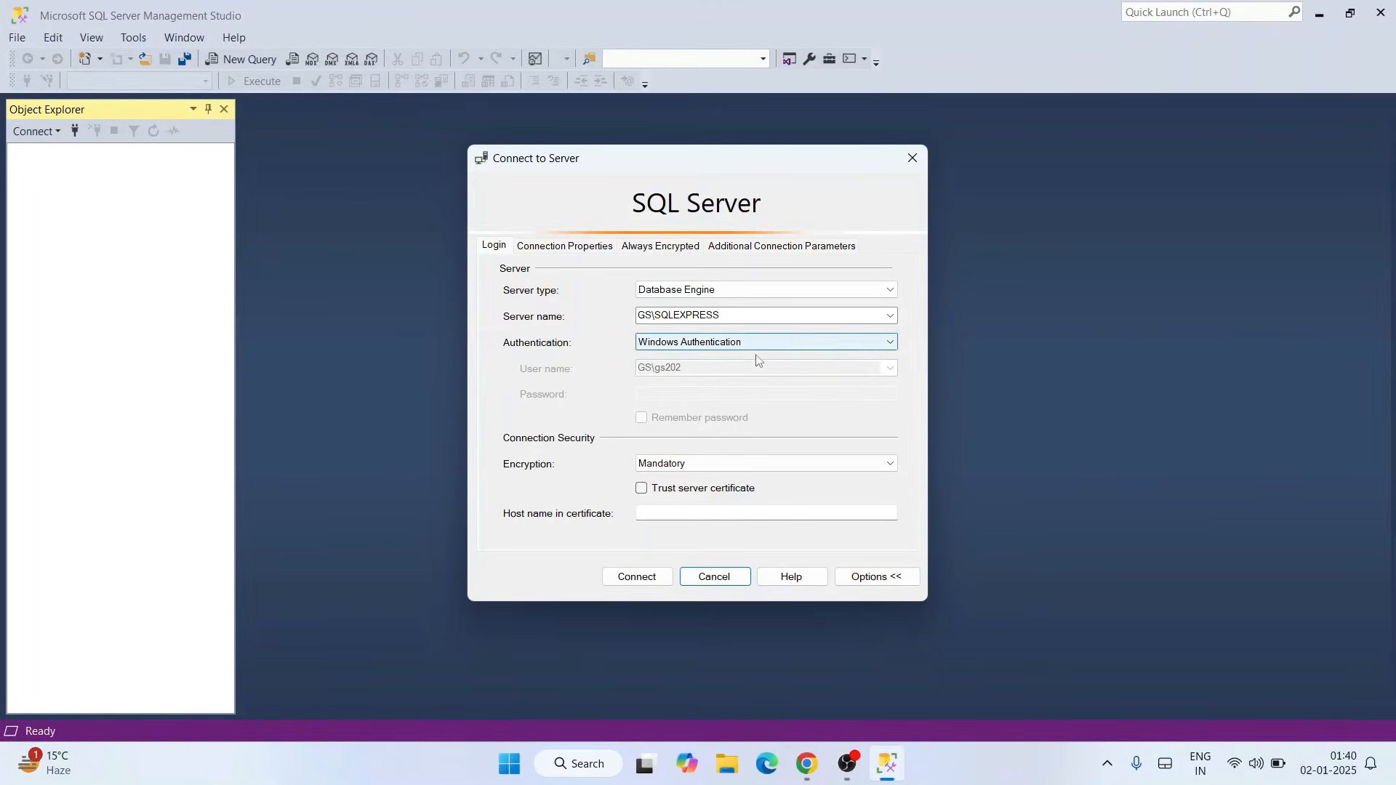
- Trust the server certificate and connect to the GS\SQLEXPRESS database engine with Windows Authentication
click(674, 494)
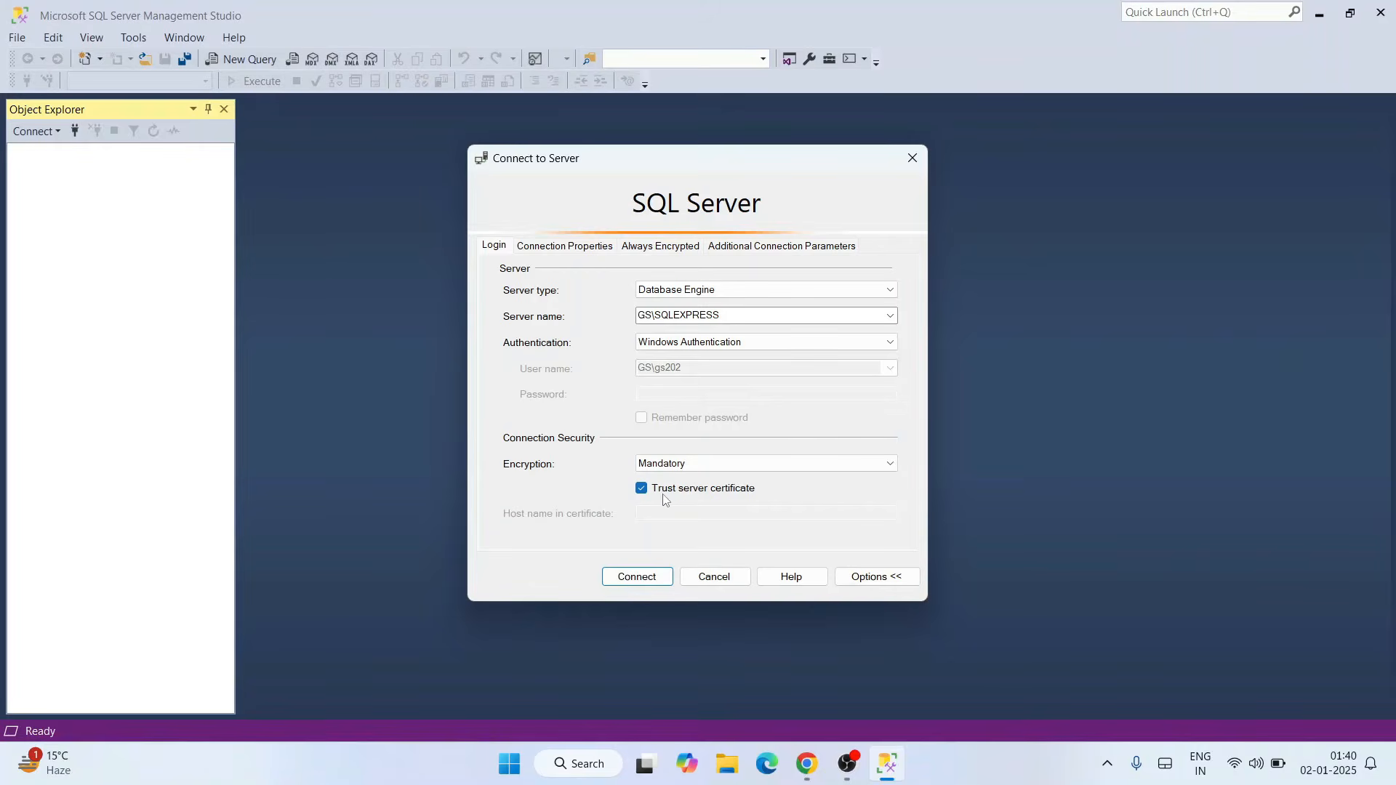
click(654, 578)
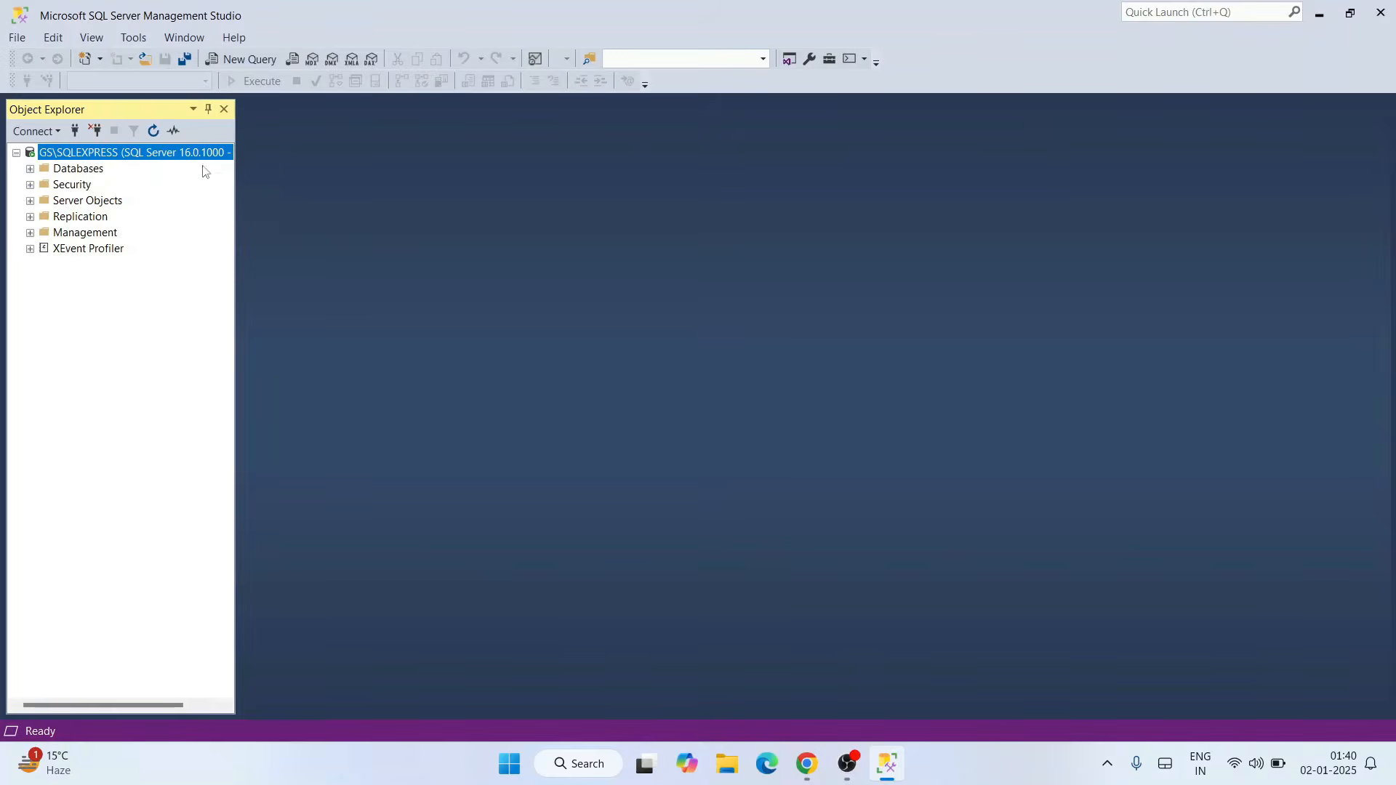
- Expand the server's Databases and System Databases folders to examine the default databases
click(30, 169)
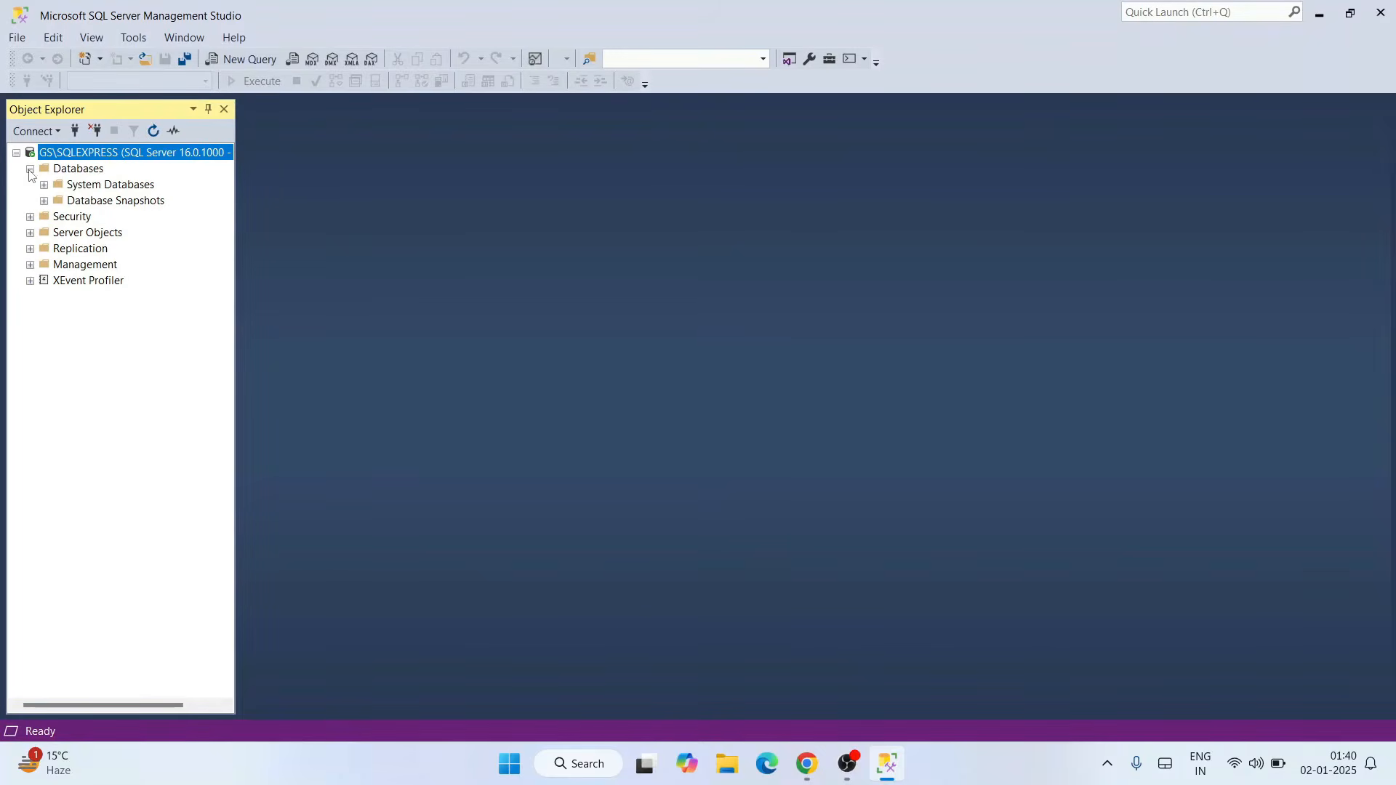
click(100, 187)
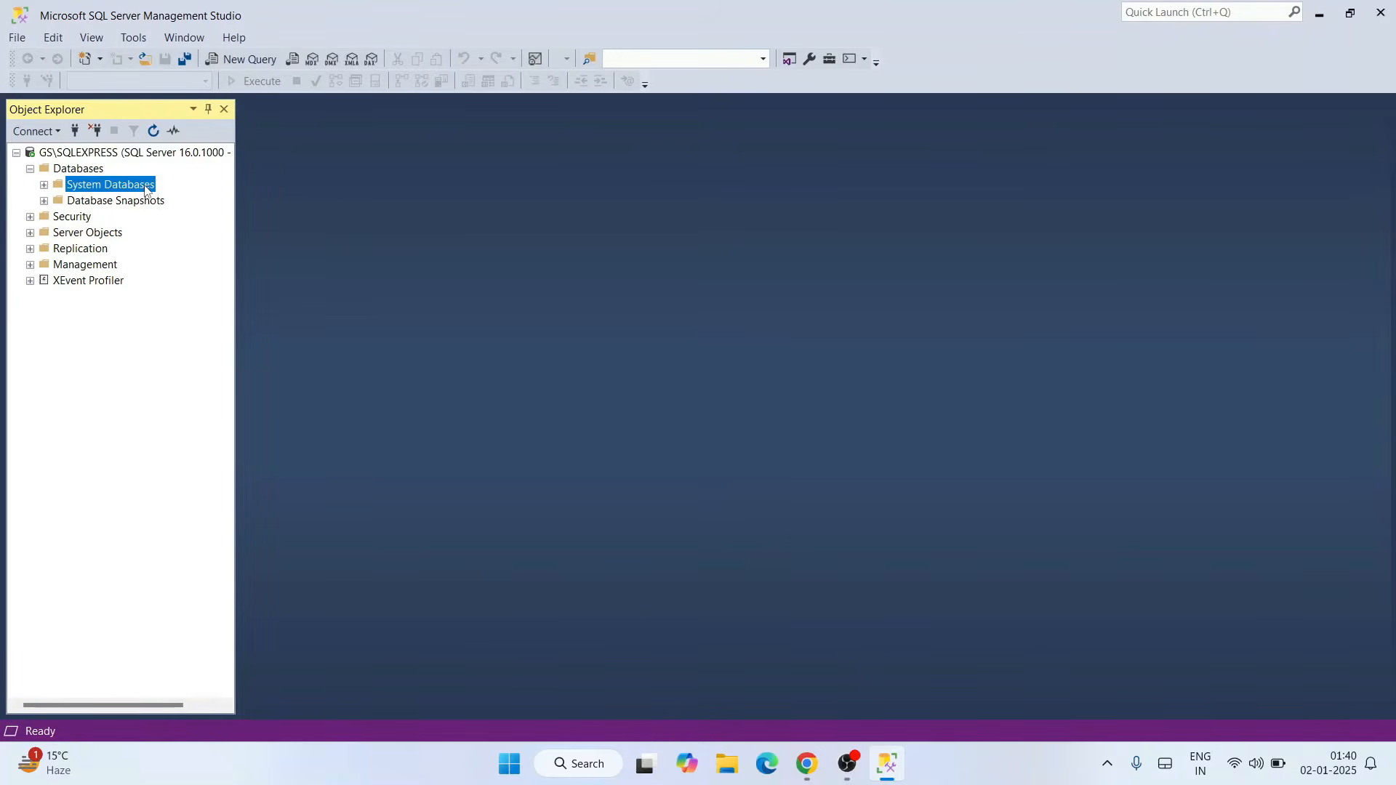
click(44, 184)
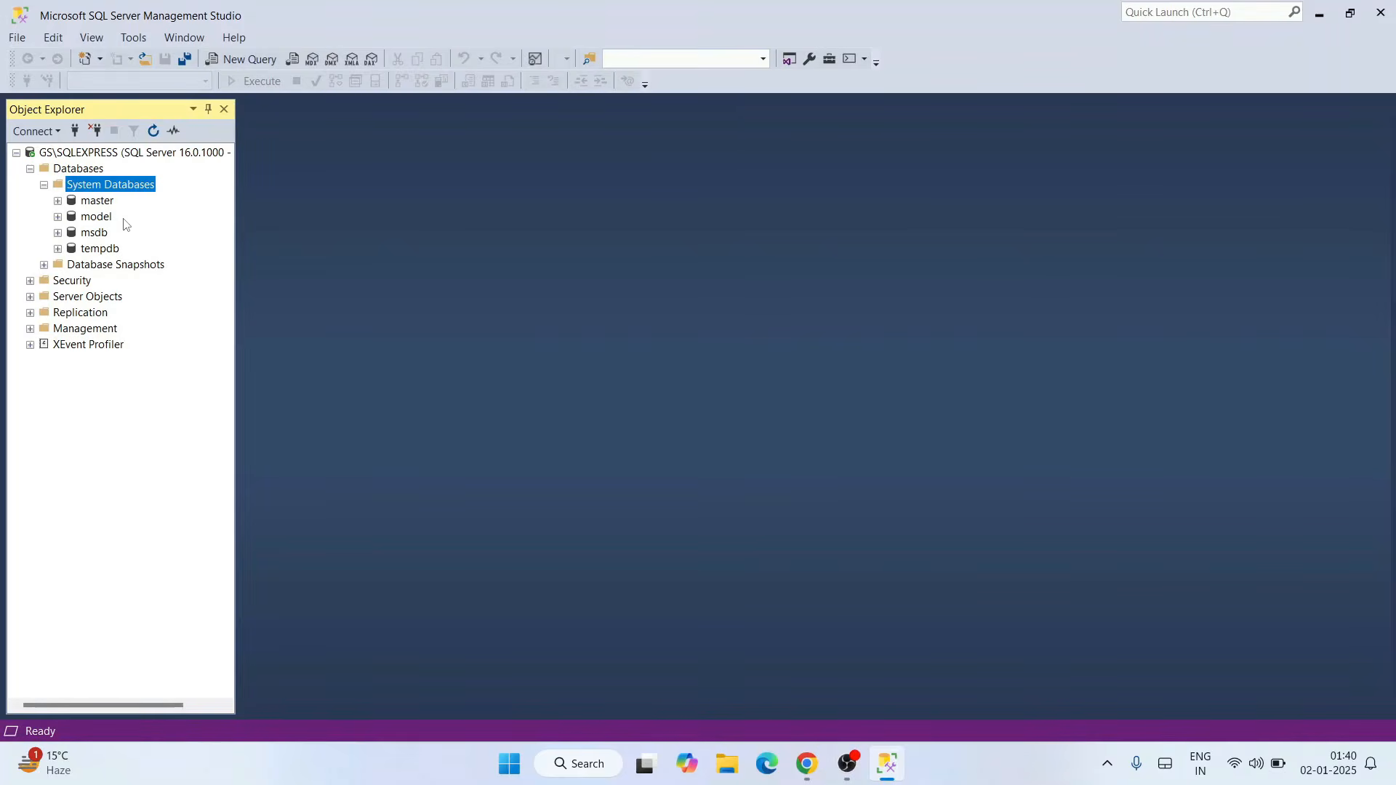
- Write CREATE DATABASE CHESS; in a new query and execute the statement
click(242, 64)
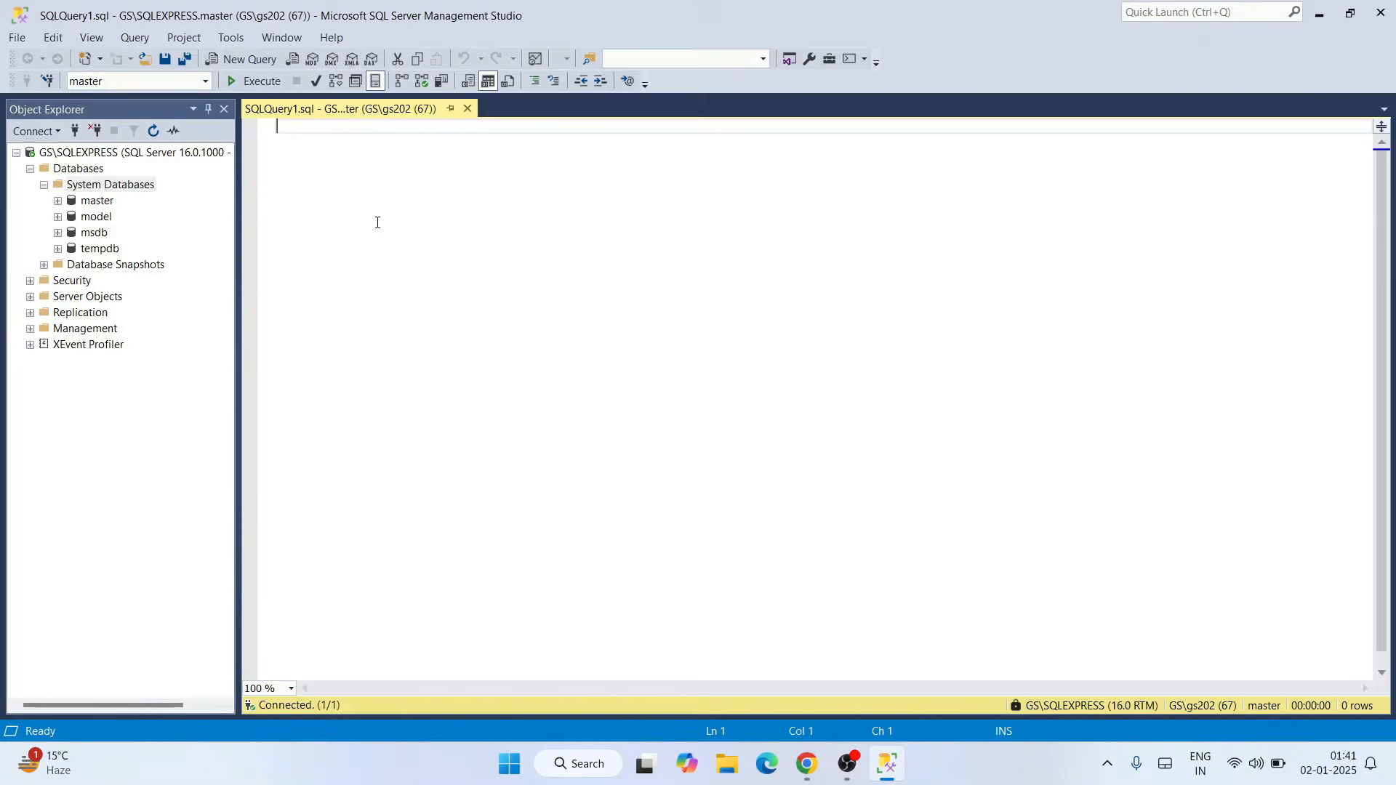
text(cR)
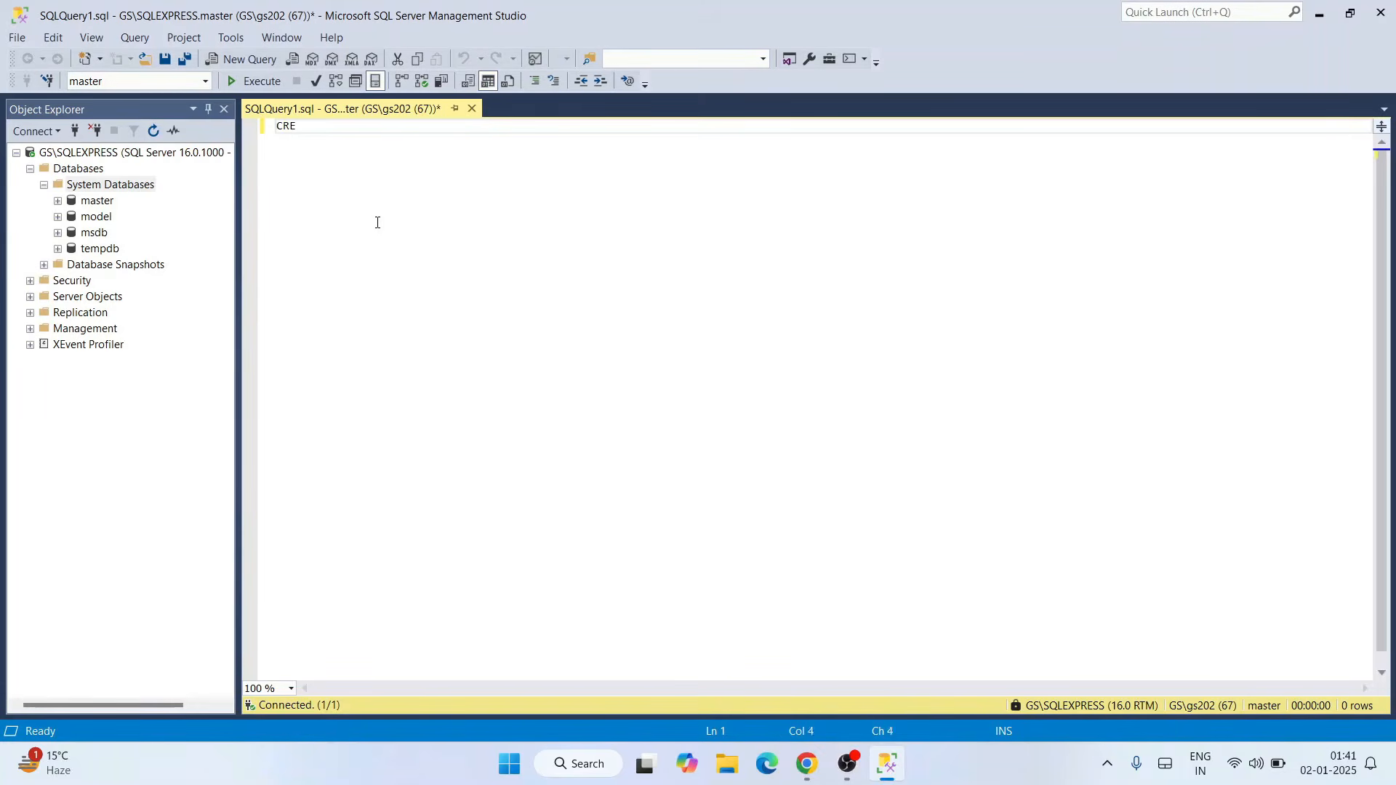
text(EATE DATABASE CHESS;)
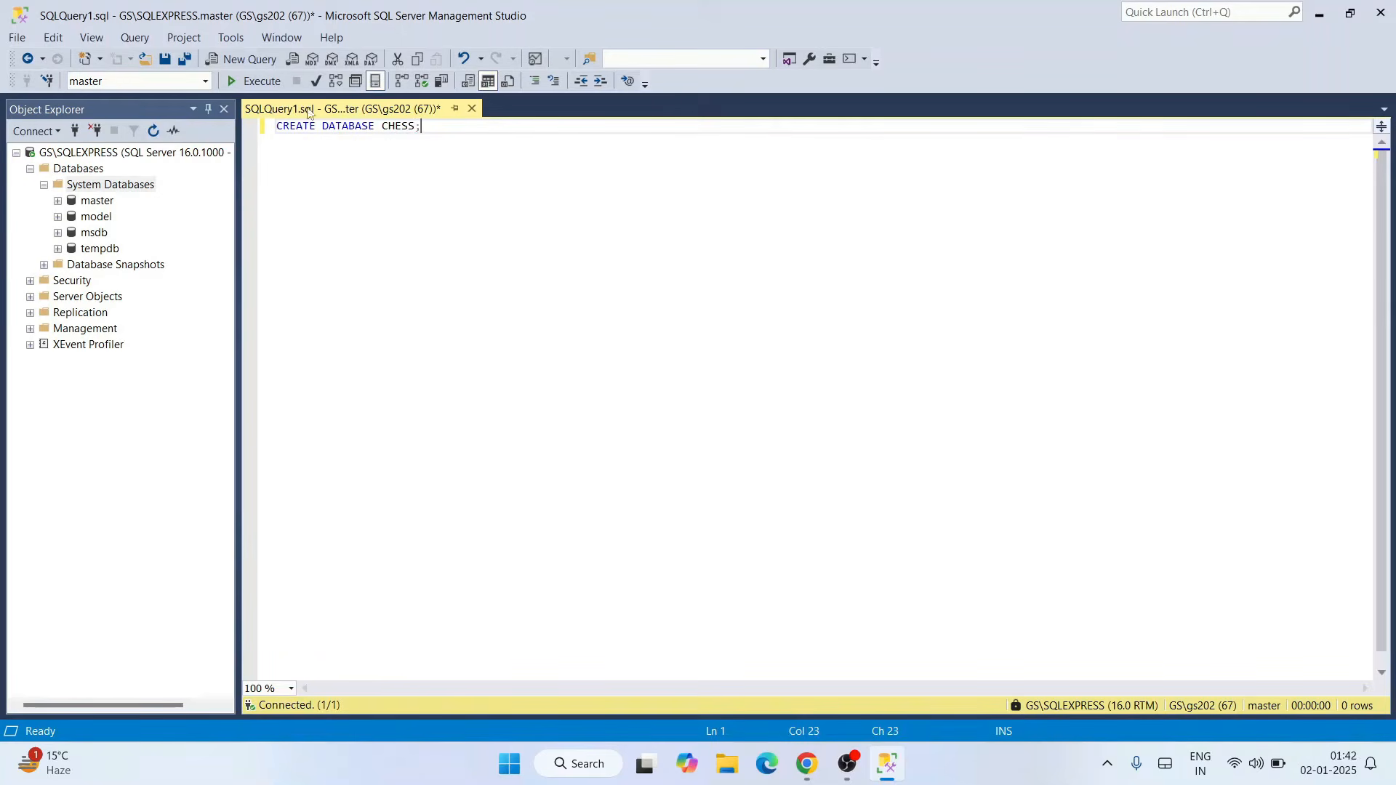
key(ctrl+a)
click(256, 83)
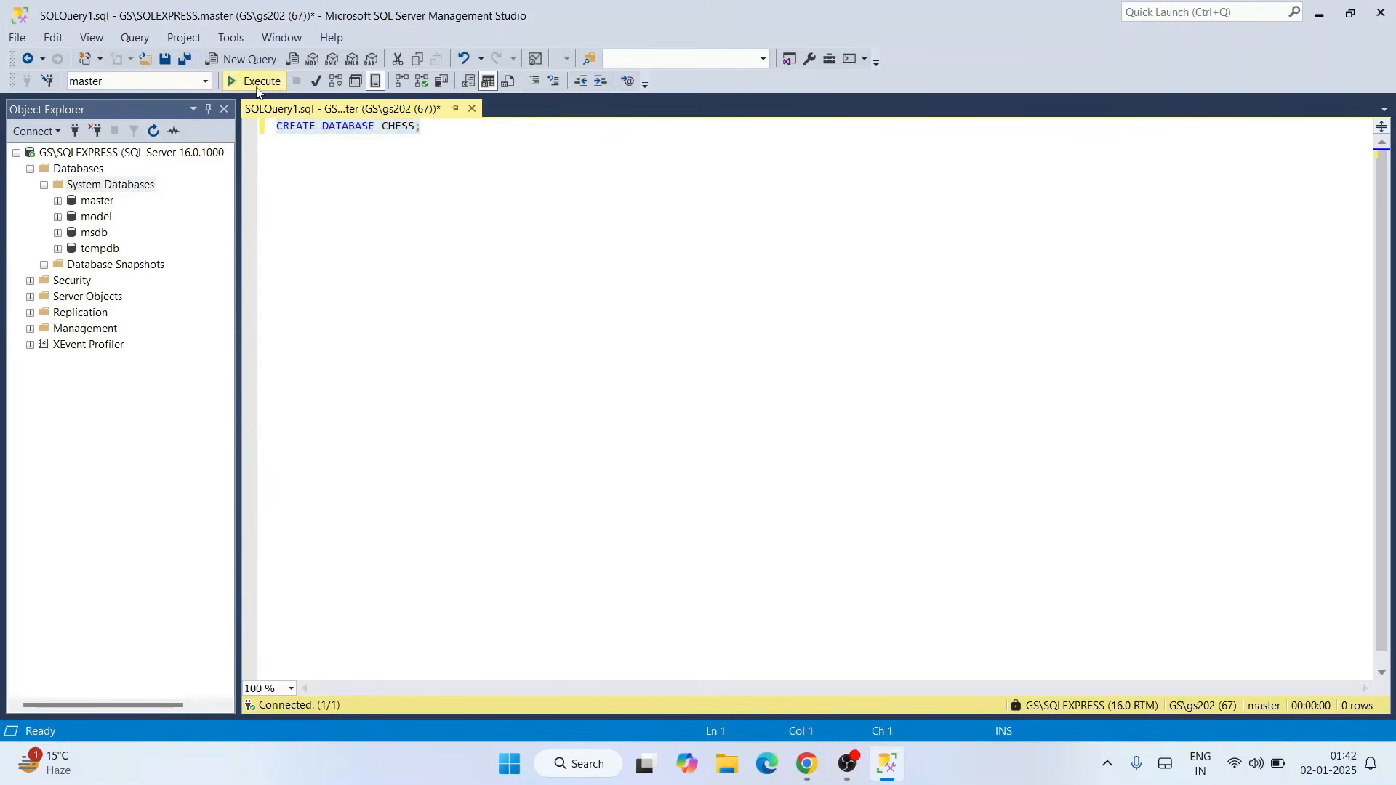
click(531, 529)
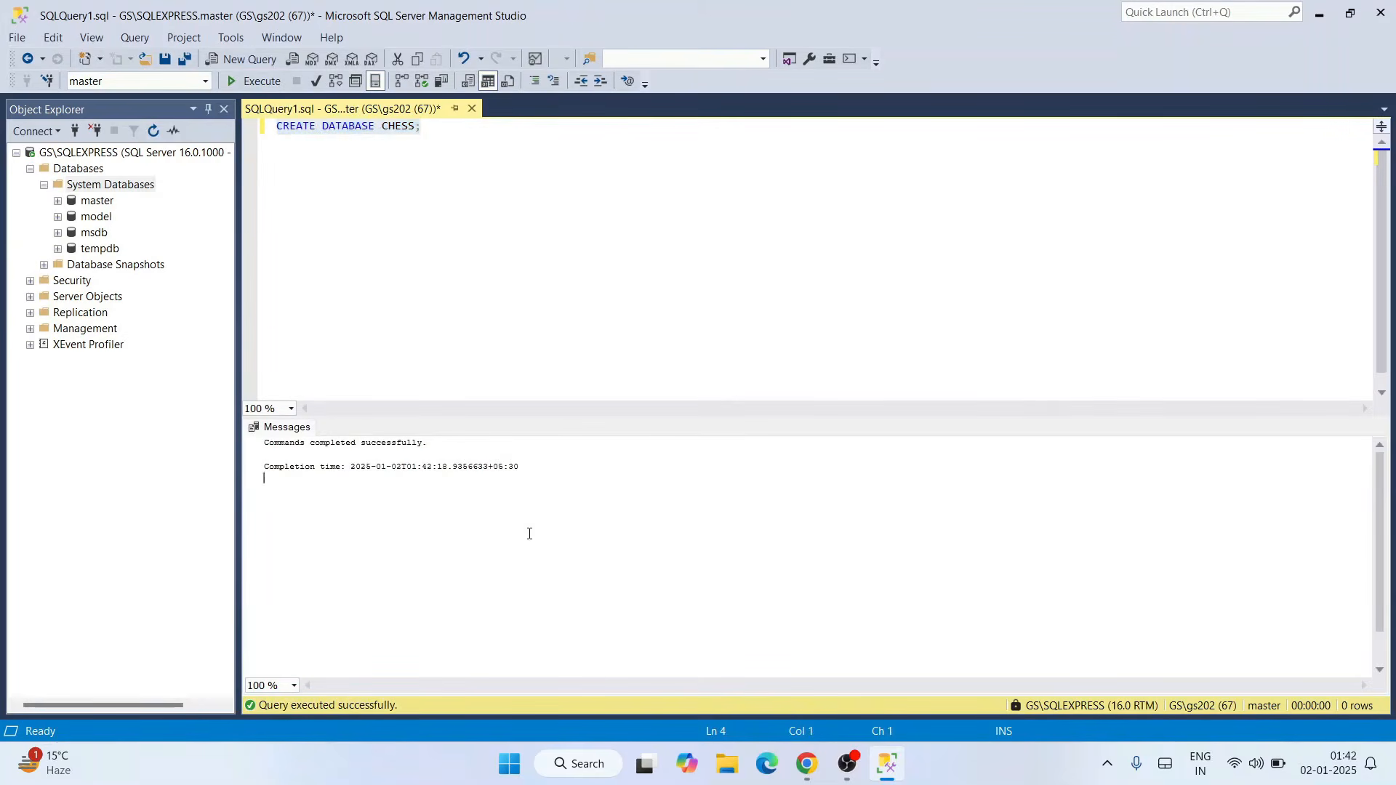
- Enlarge the query and message text to 200 %
click(294, 685)
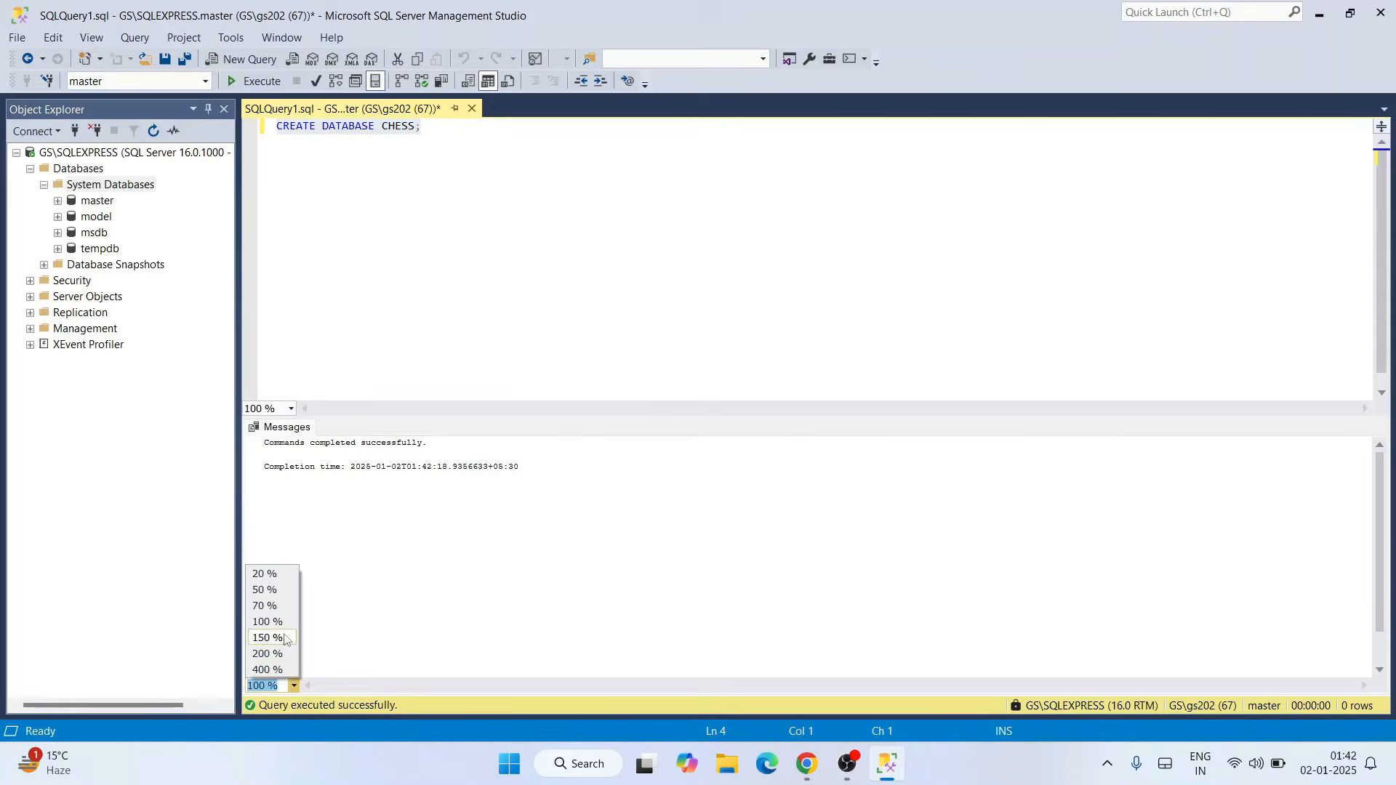
click(272, 655)
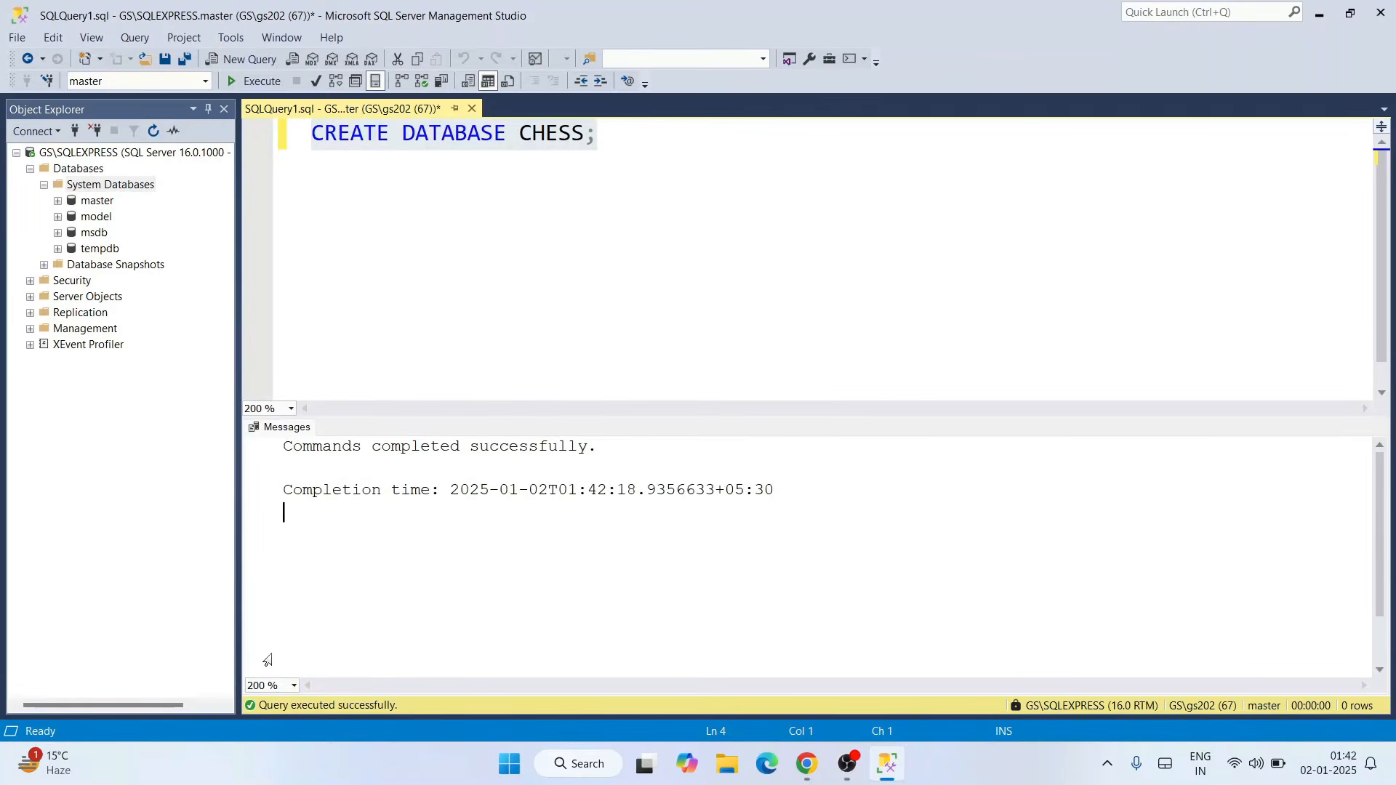
click(582, 226)
key(ctrl+a)
click(754, 238)
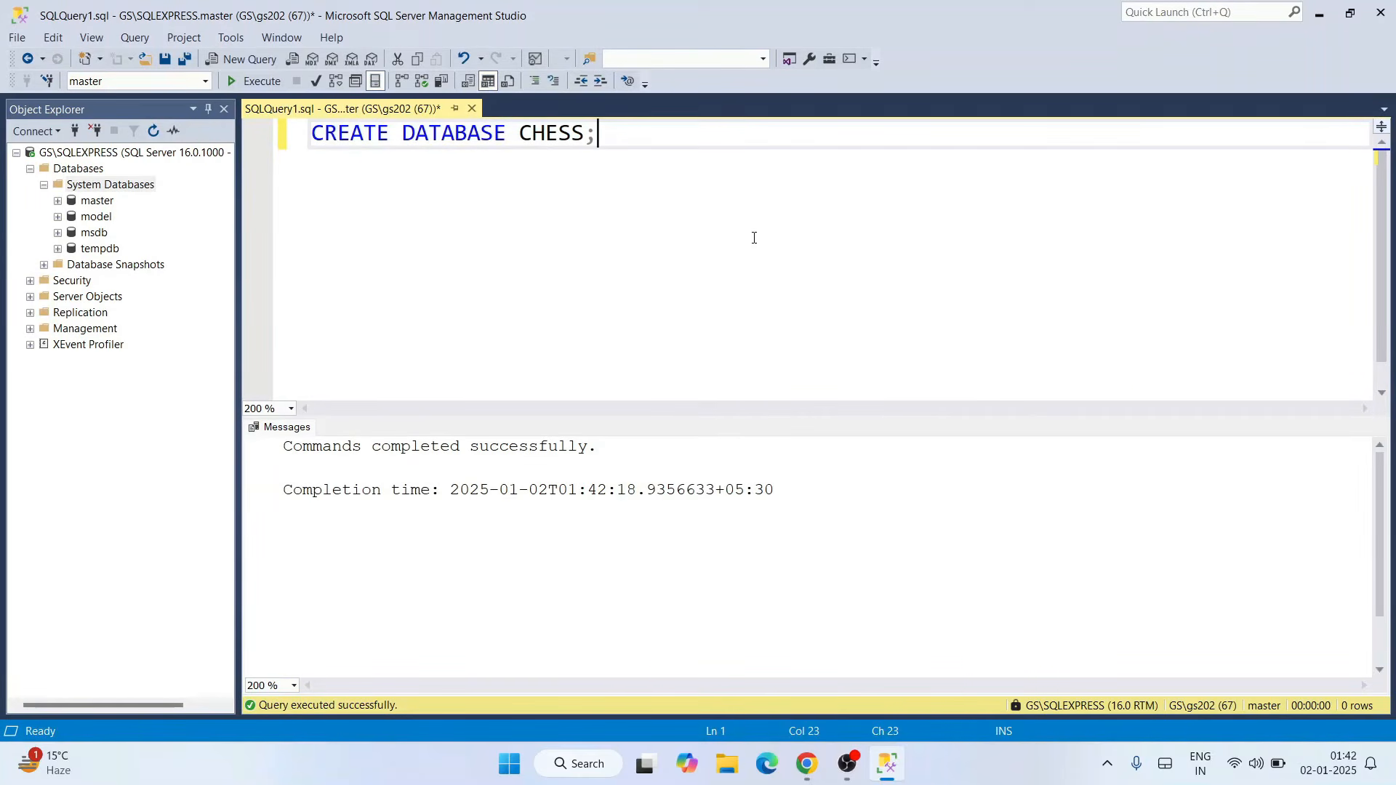
- Refresh the System Databases and Databases folders and select the CHESS database
right_click(103, 187)
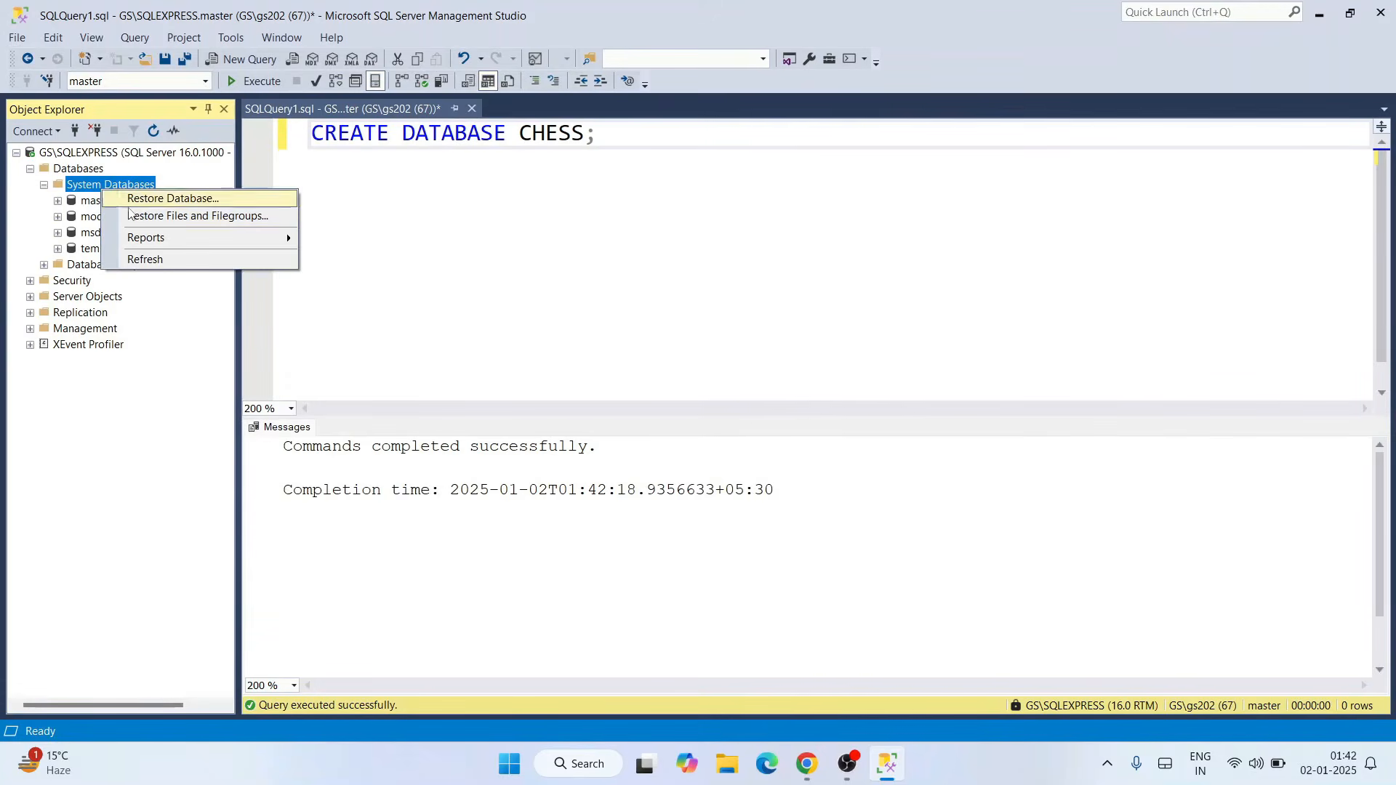
click(155, 260)
click(77, 169)
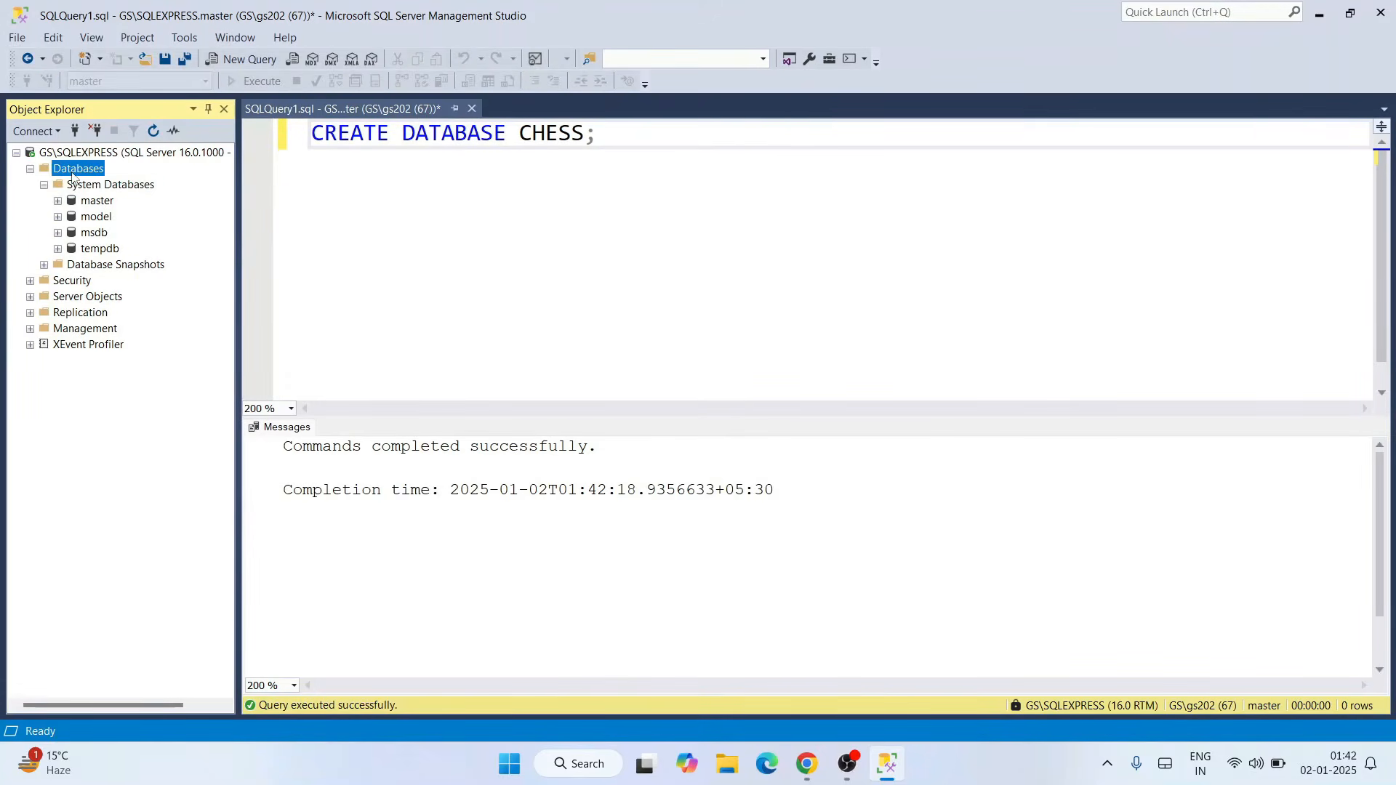
right_click(74, 170)
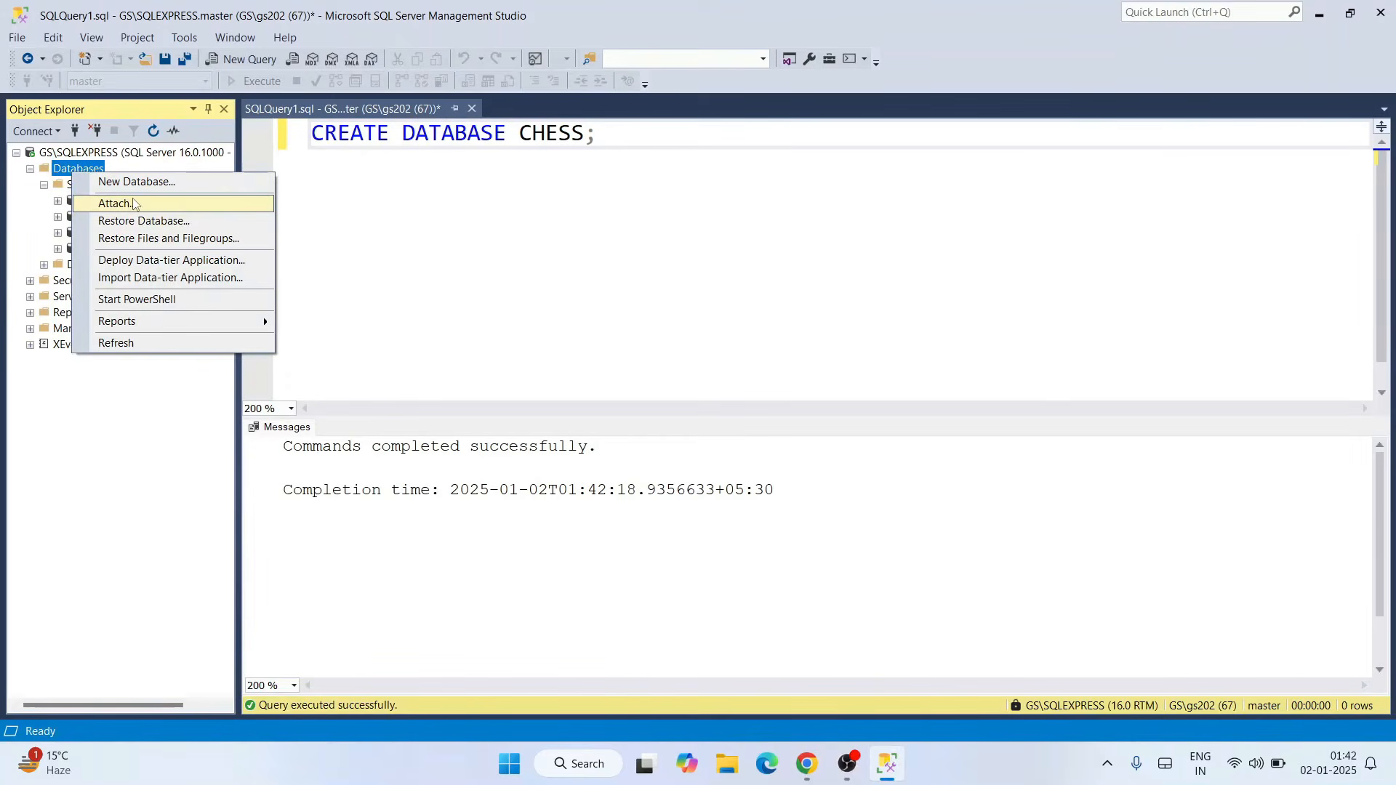
click(125, 342)
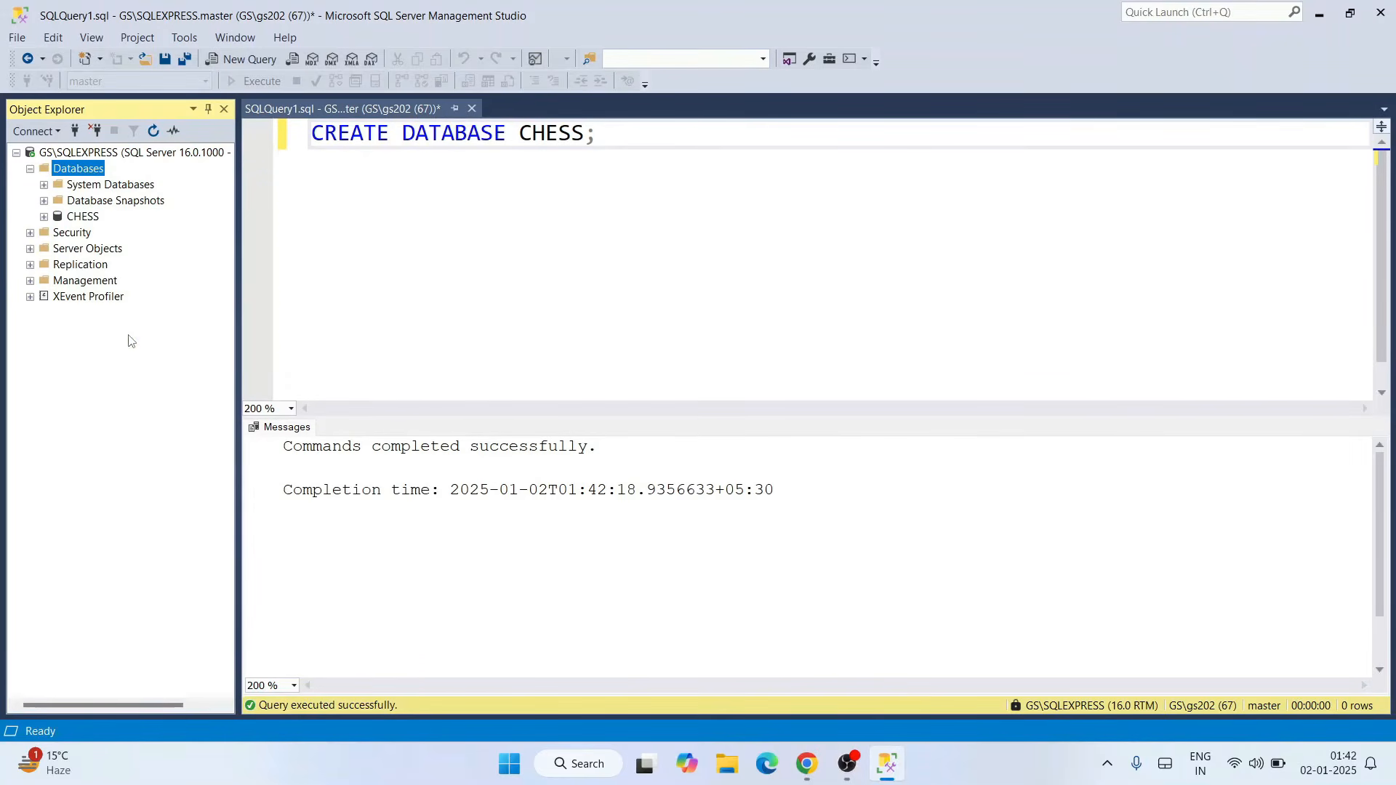
click(90, 218)
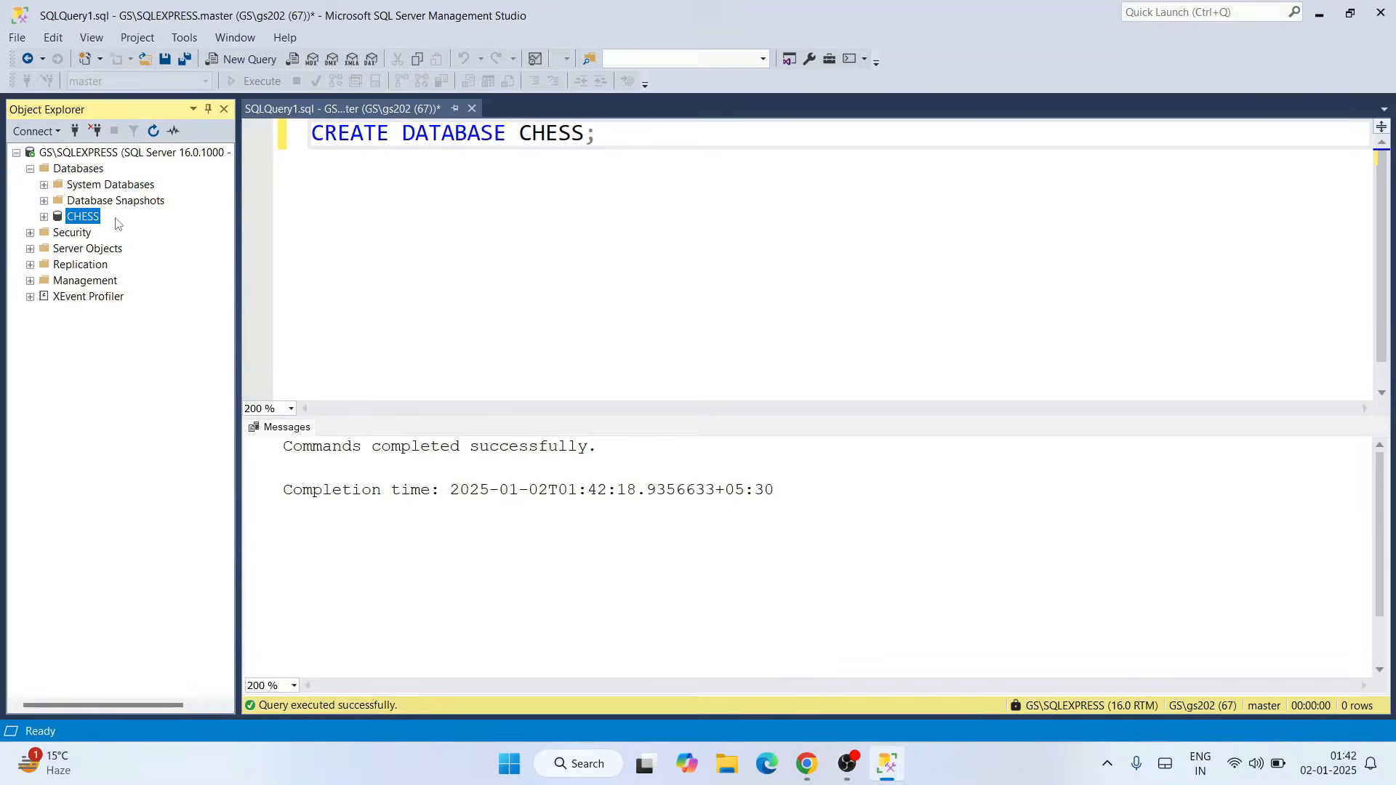
- Below the CREATE DATABASE statement, write a CREATE TABLE PALYERS statement with empty multi-line parentheses and a closing semicolon
click(500, 205)
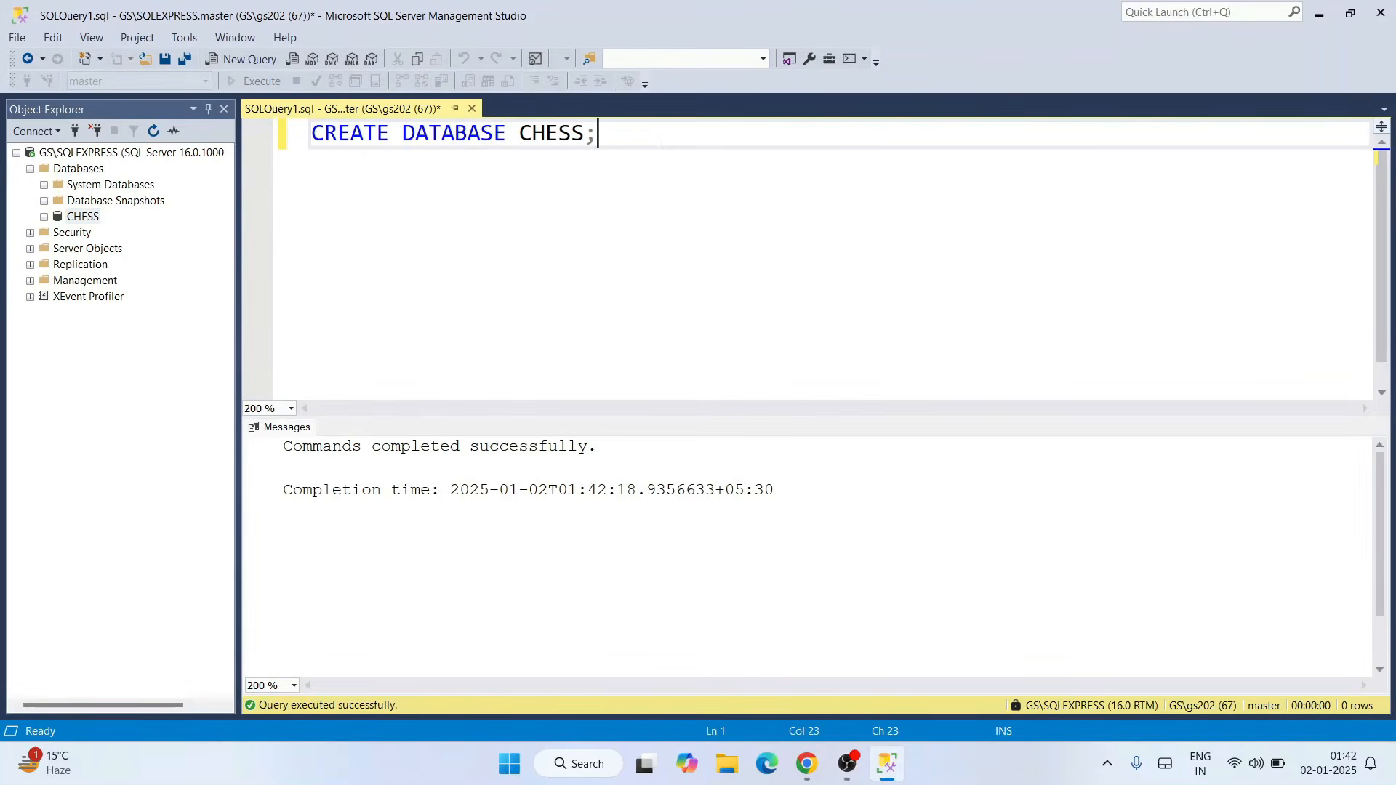
key(Return)
key(Return)
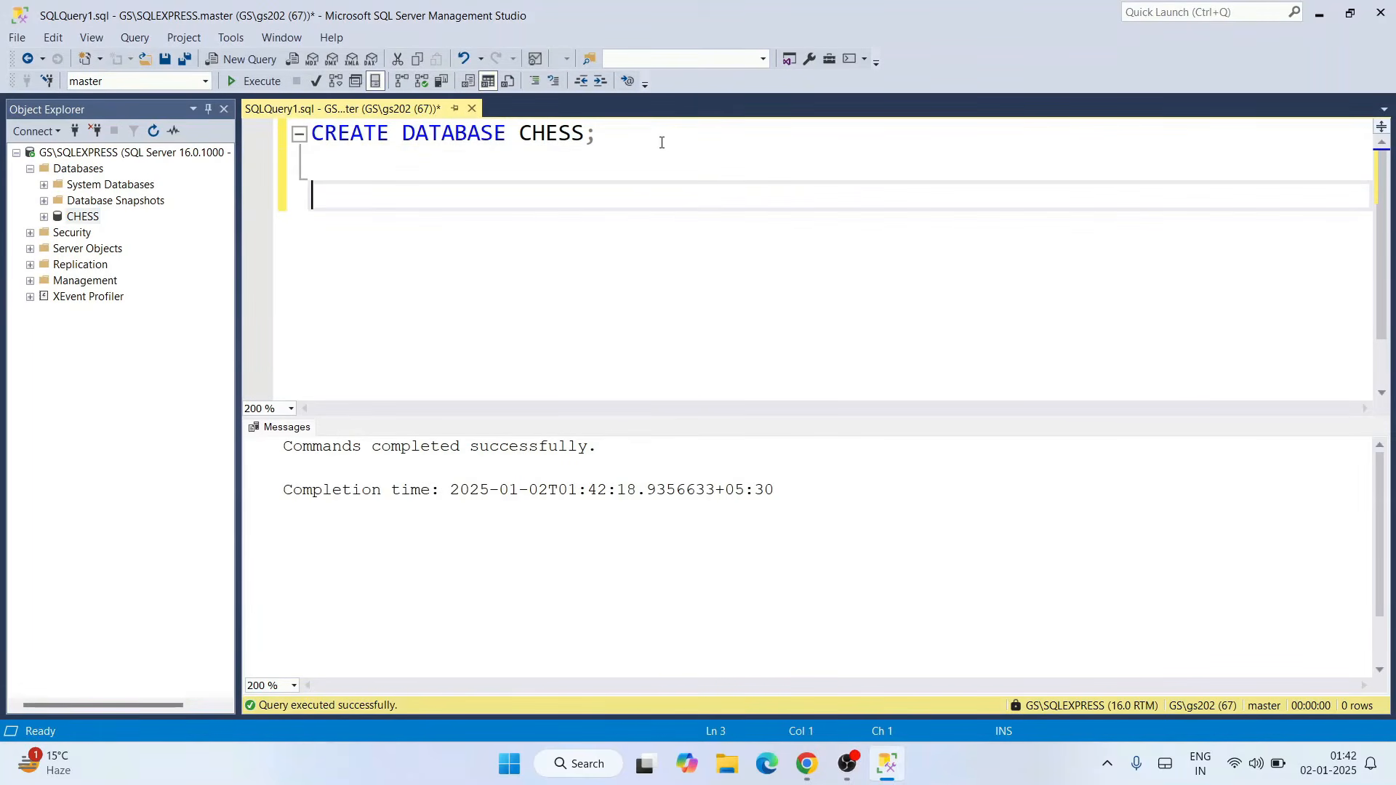
text(CREATE TAB)
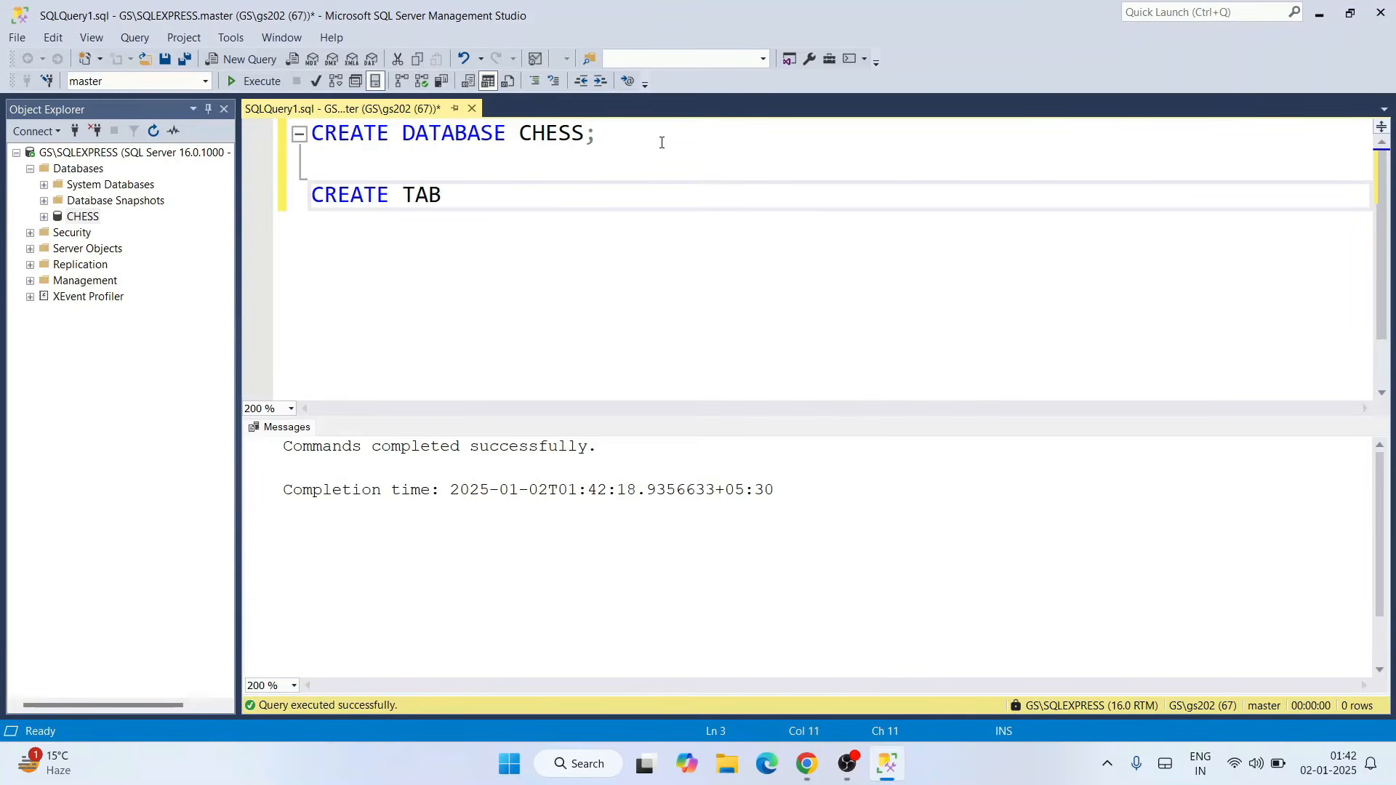
text(LE PALYERS)
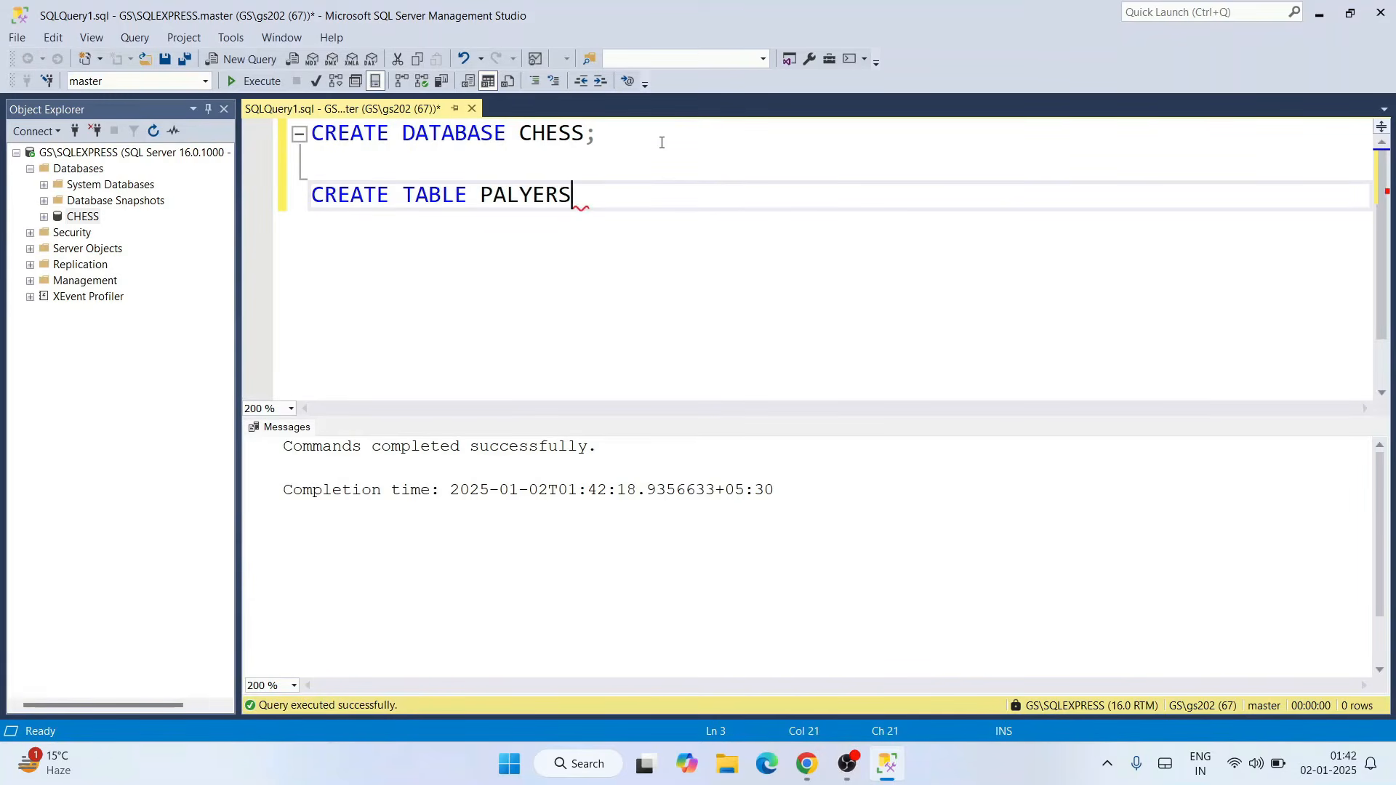
text(()
key(Return)
key(Return)
key(Return)
text();)
key(Up)
key(Up)
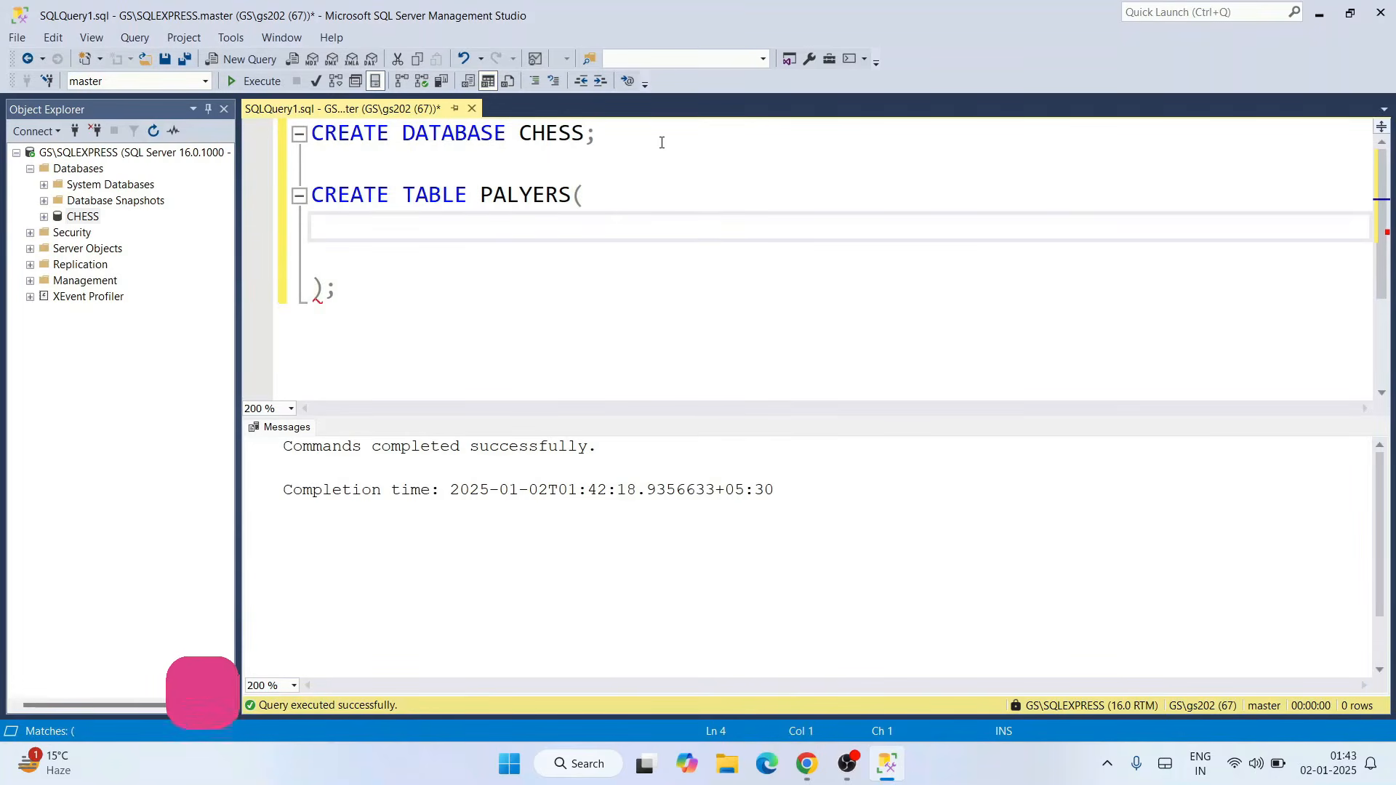
- Define the table's columns as ID INT and FIRSTNAME VARCHAR(50) inside the parentheses
text(ID INT,)
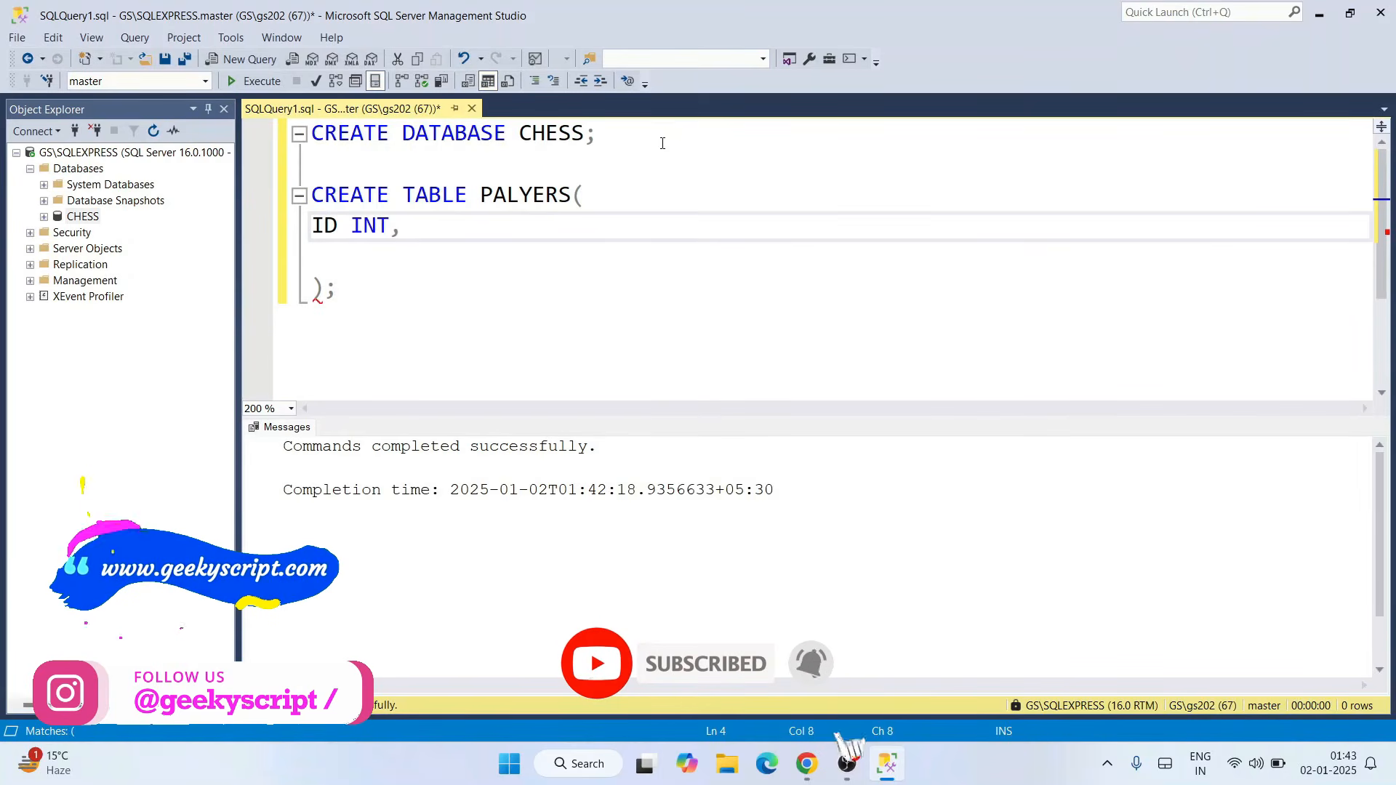
key(Return)
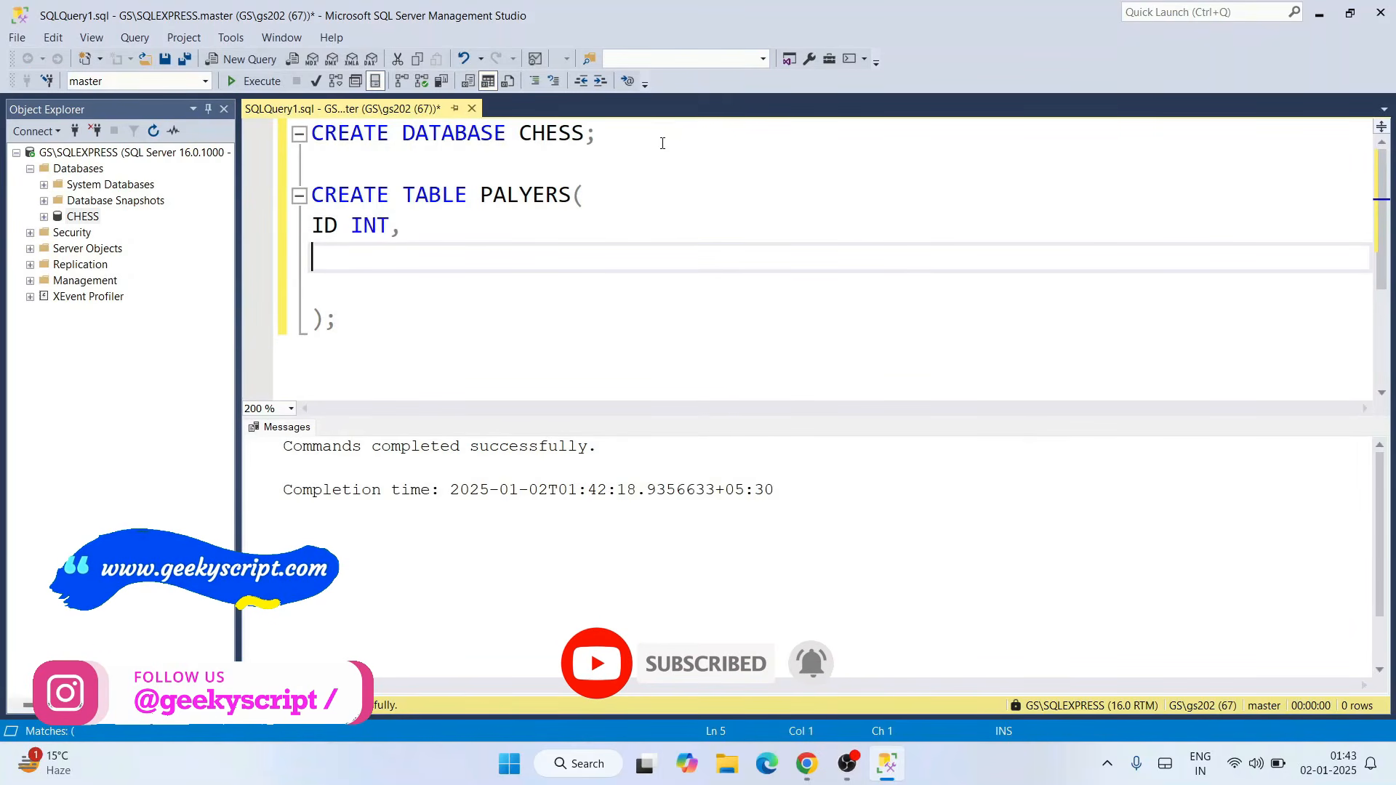
text(FIRSTNAME)
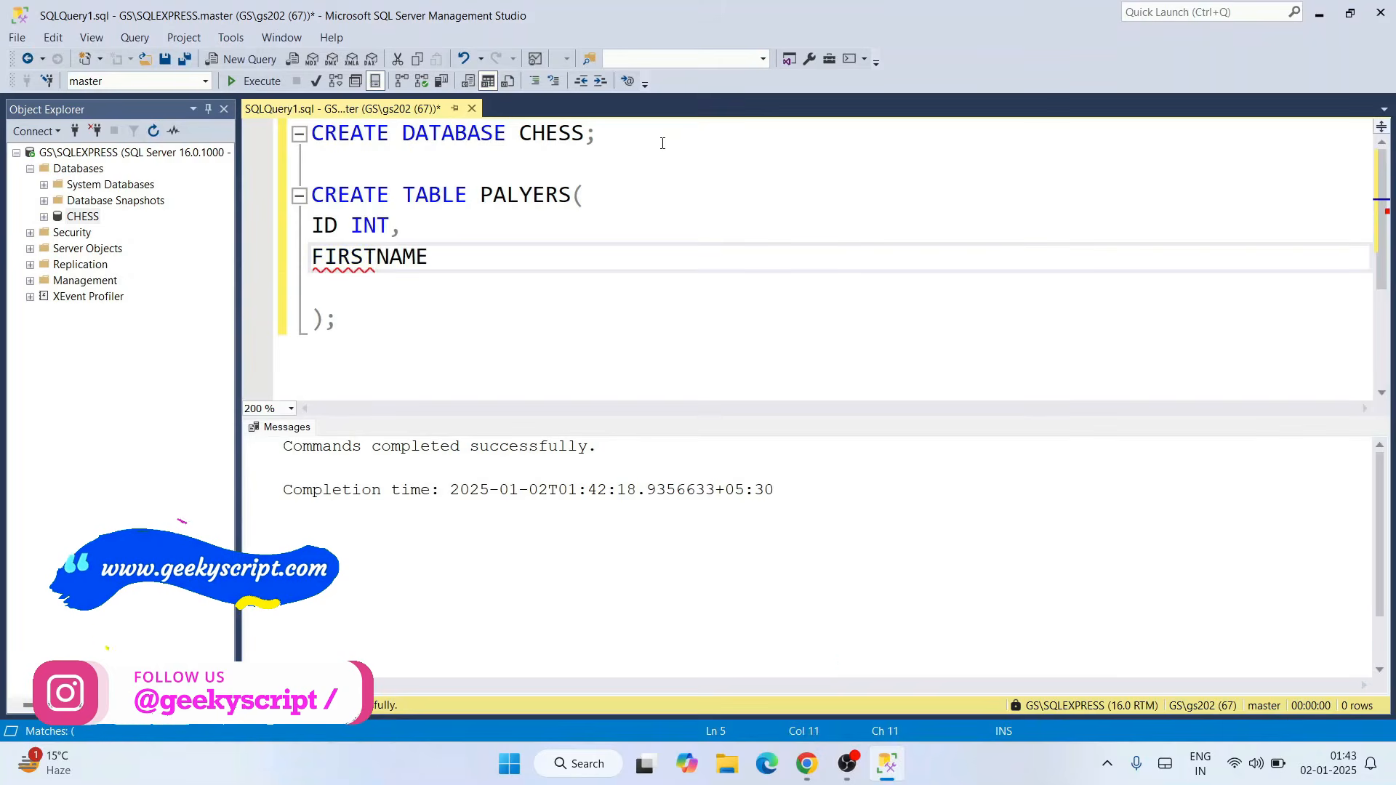
text( VARCHAR)
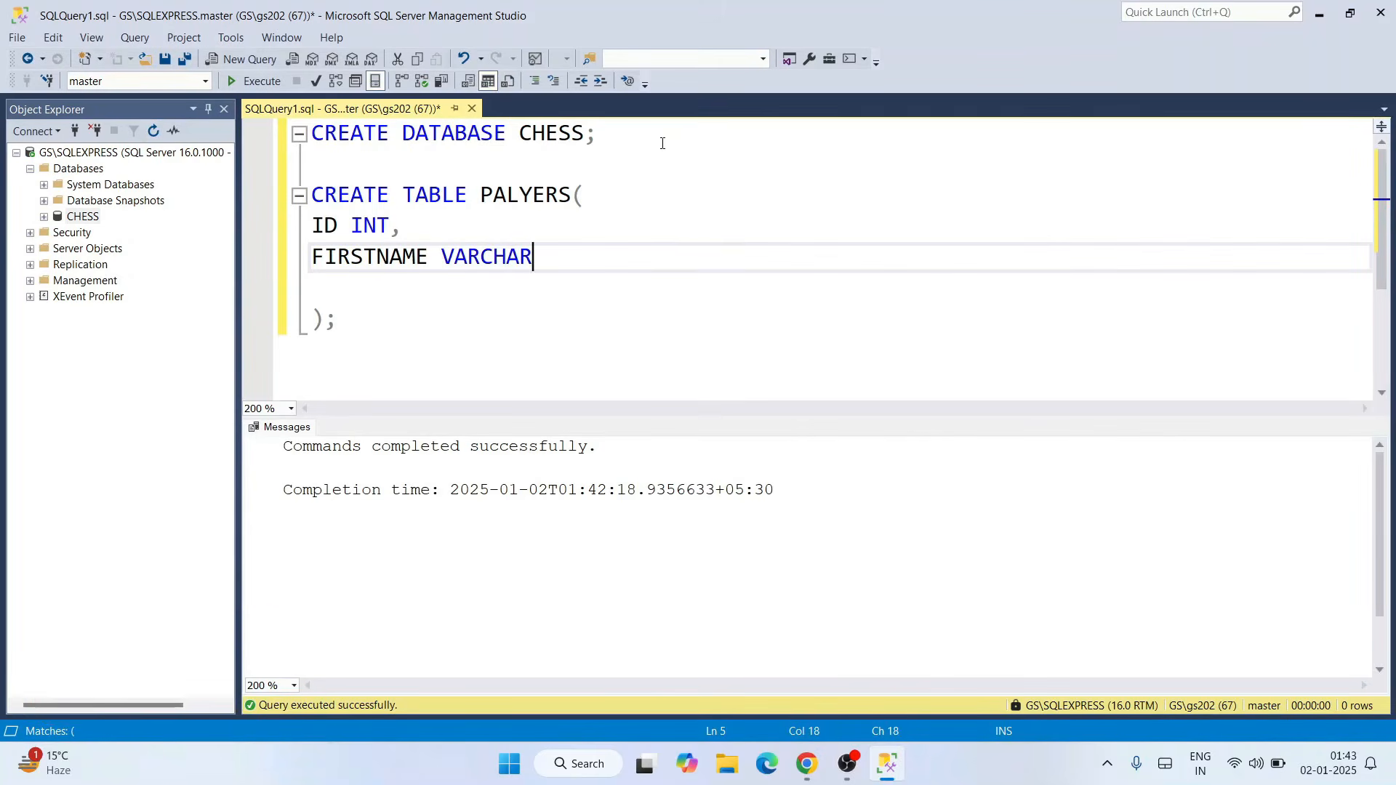
text((50))
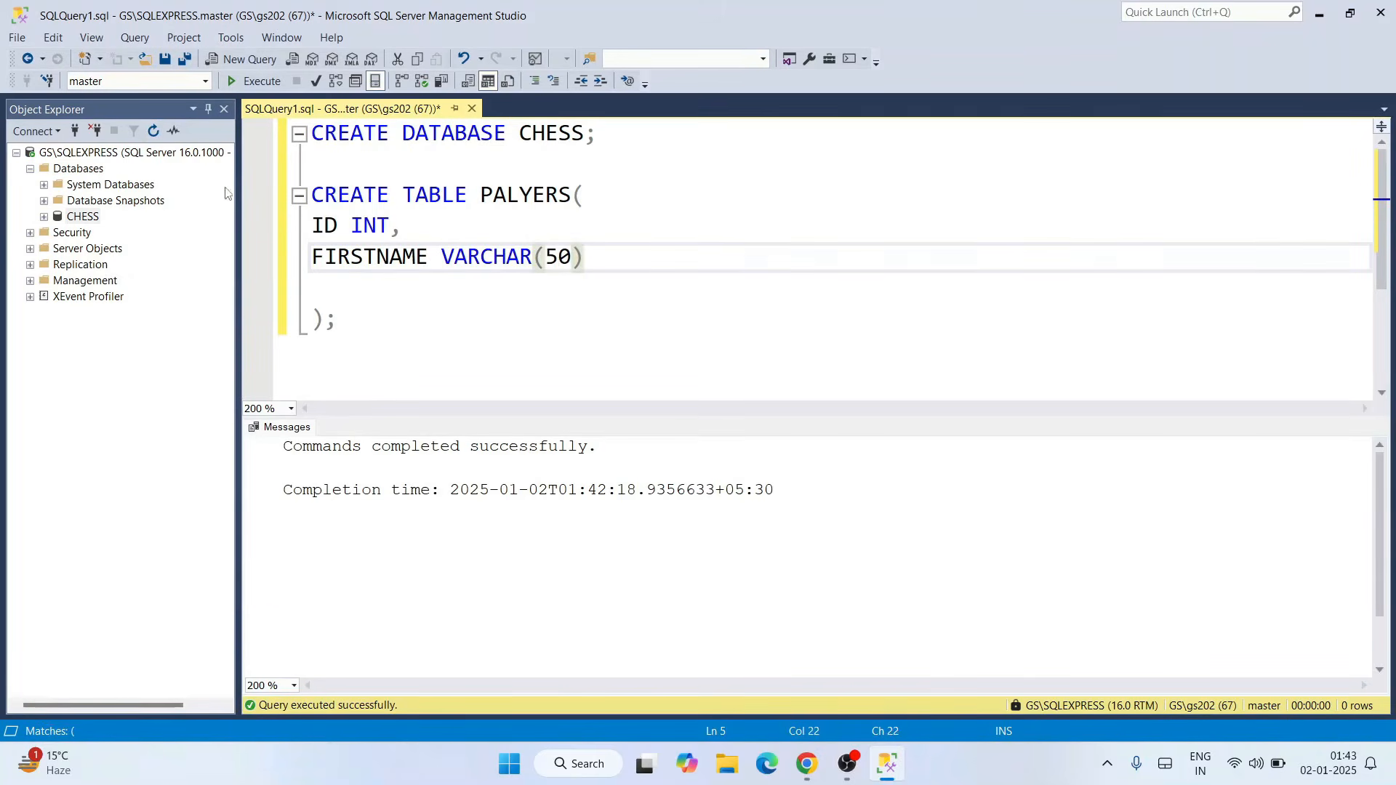
- Execute only the CREATE TABLE PALYERS statement and check the completion message and the table name
drag(360, 329, 312, 195)
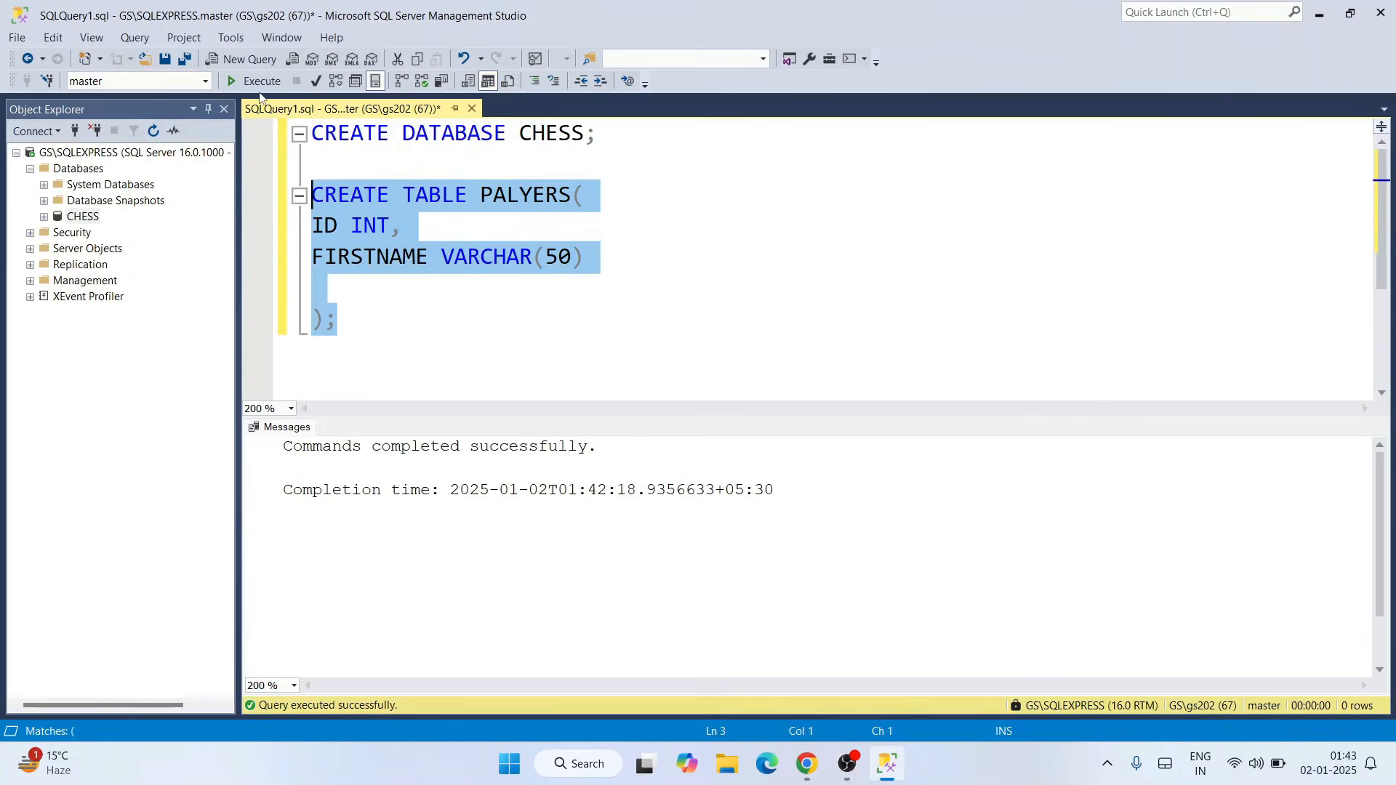
click(251, 76)
drag(343, 491, 678, 499)
click(603, 528)
click(466, 320)
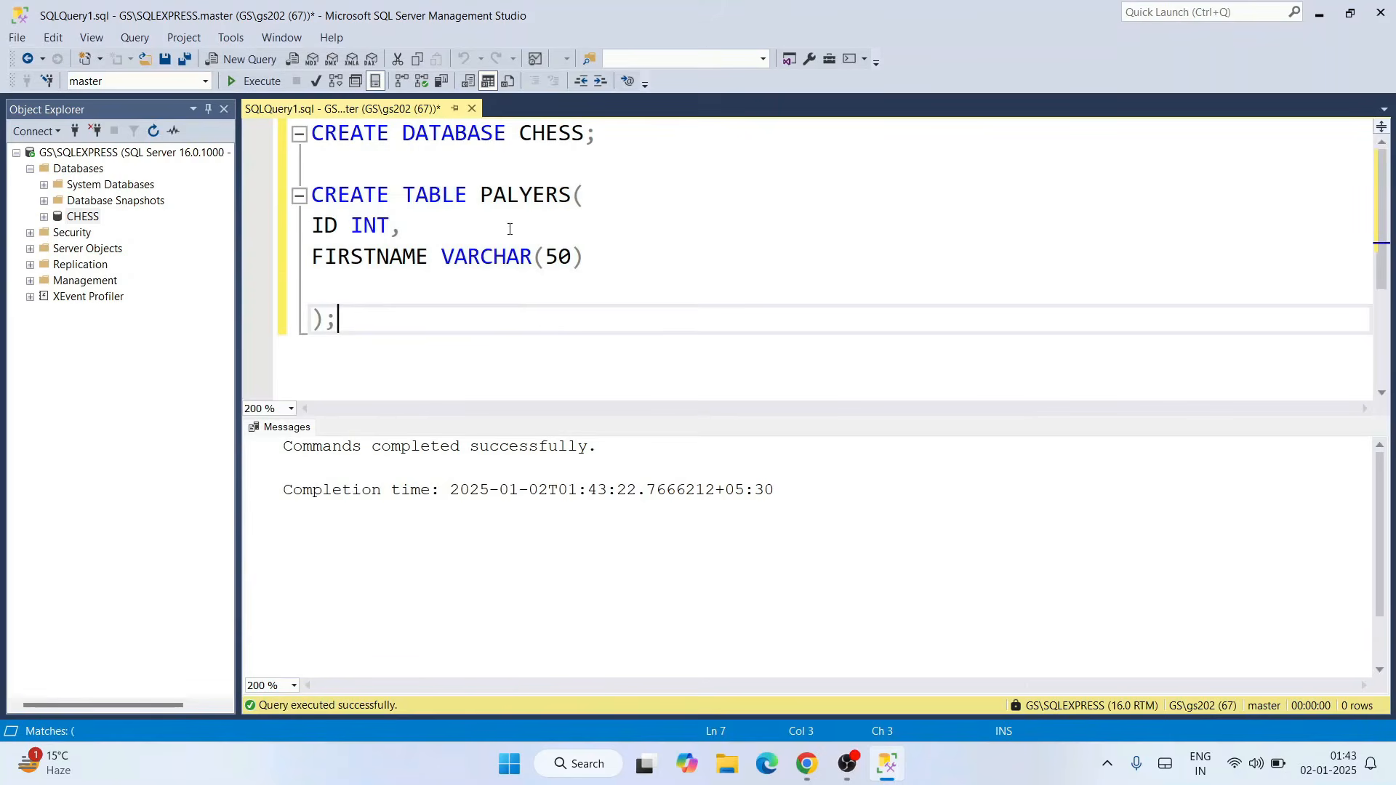
drag(481, 194, 586, 195)
click(594, 271)
- Write INSERT INTO PLAYERS (ID, FIRSTNAME) VALUES (1,'GUKESH'); below the table definition
click(448, 333)
key(Return)
key(Return)
text(I)
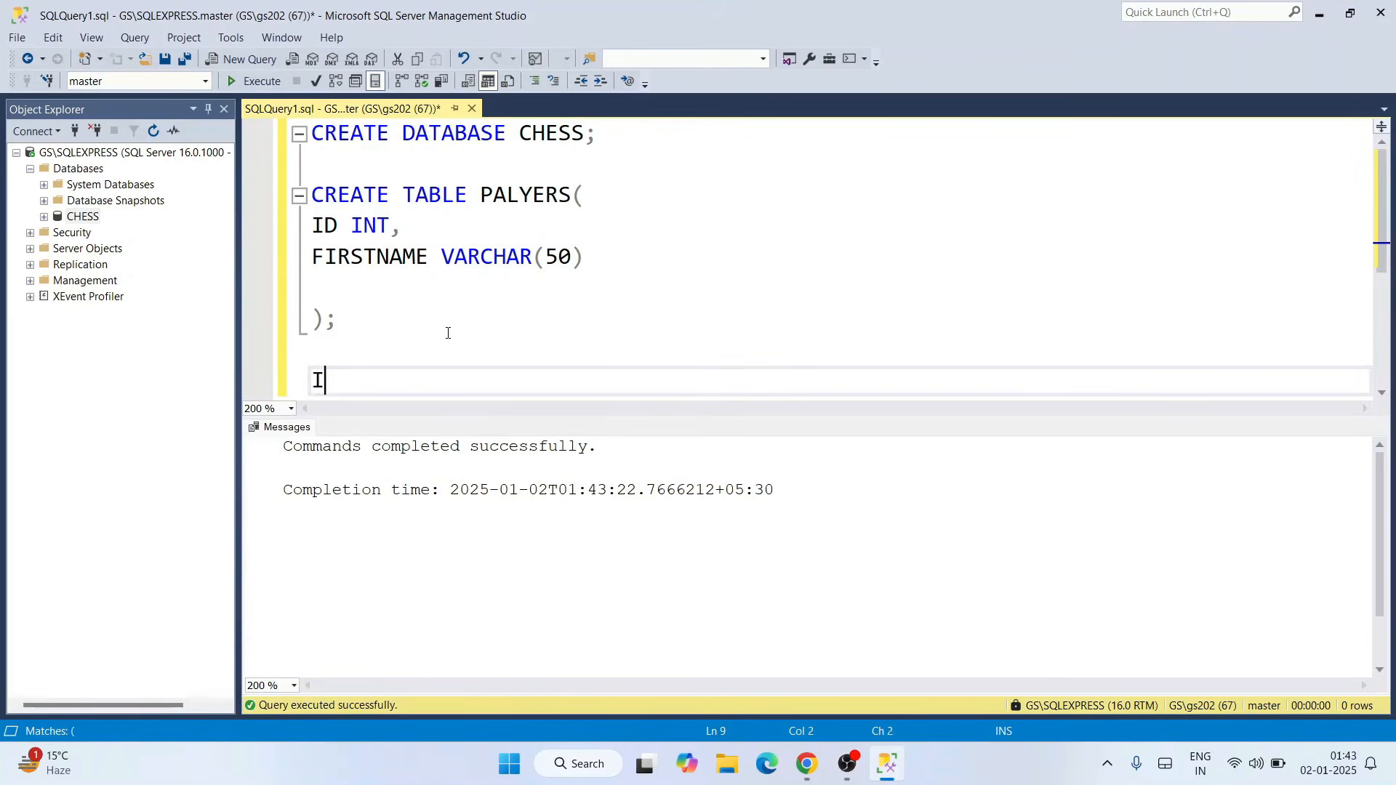
text(NSERT I)
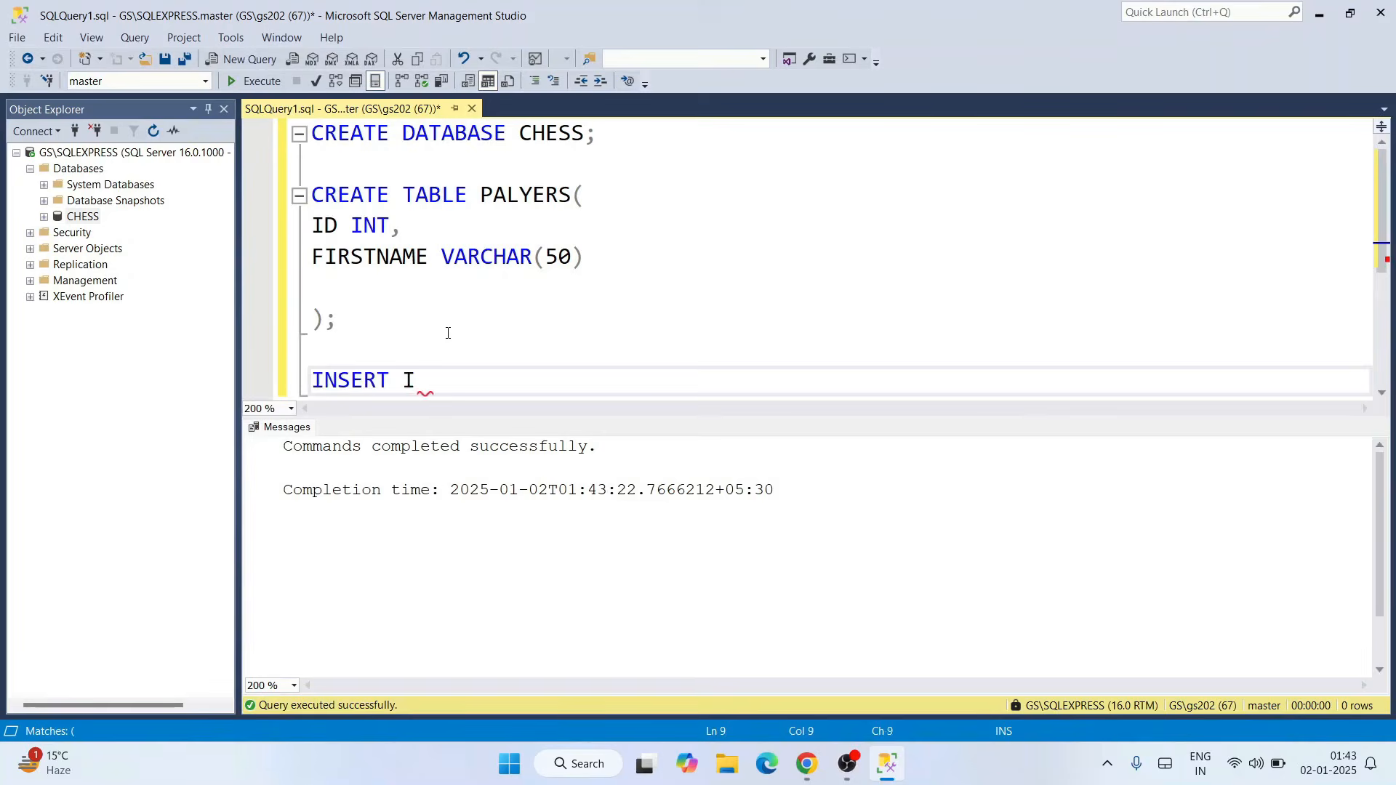
text(NTO PLA)
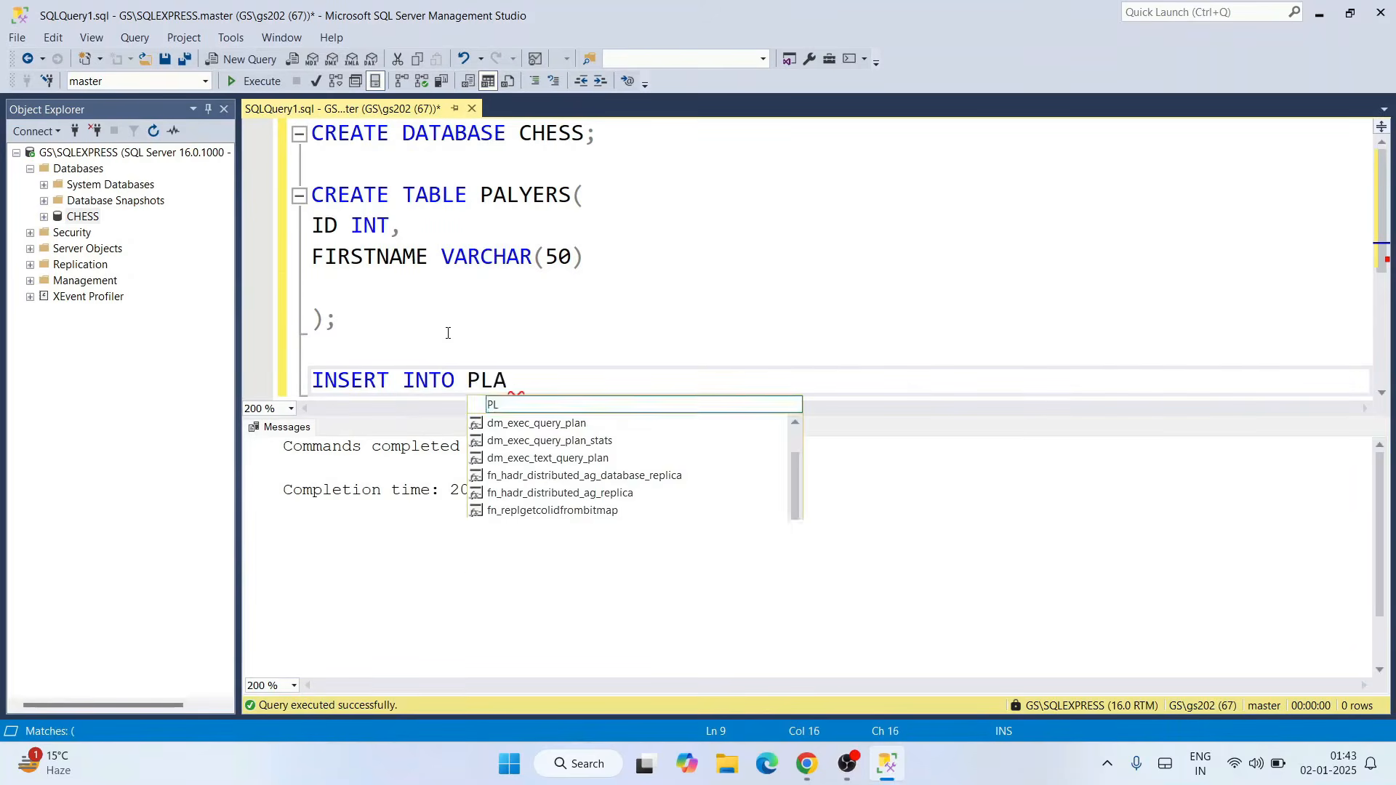
text(YERS (I)
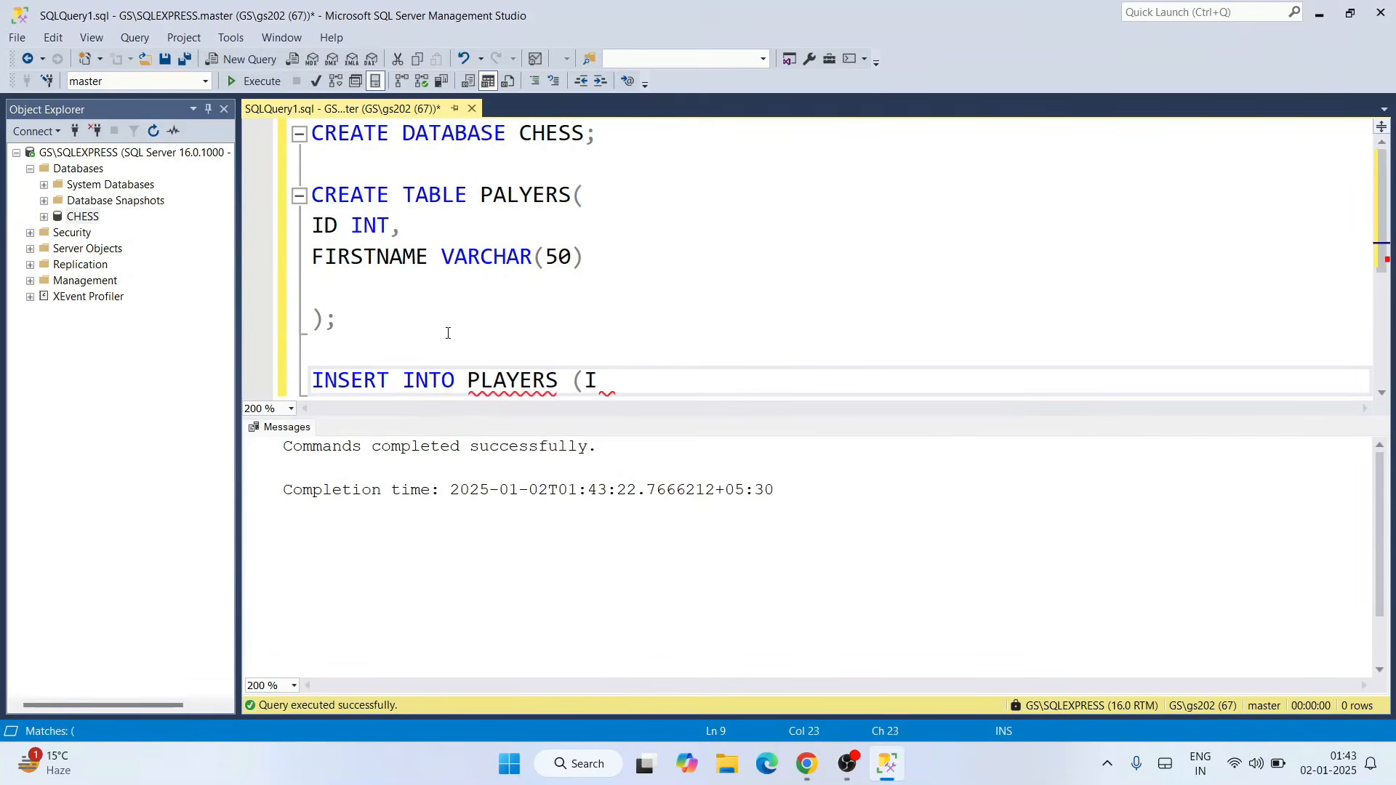
text(D, FIRSTNAME) VALUES ()
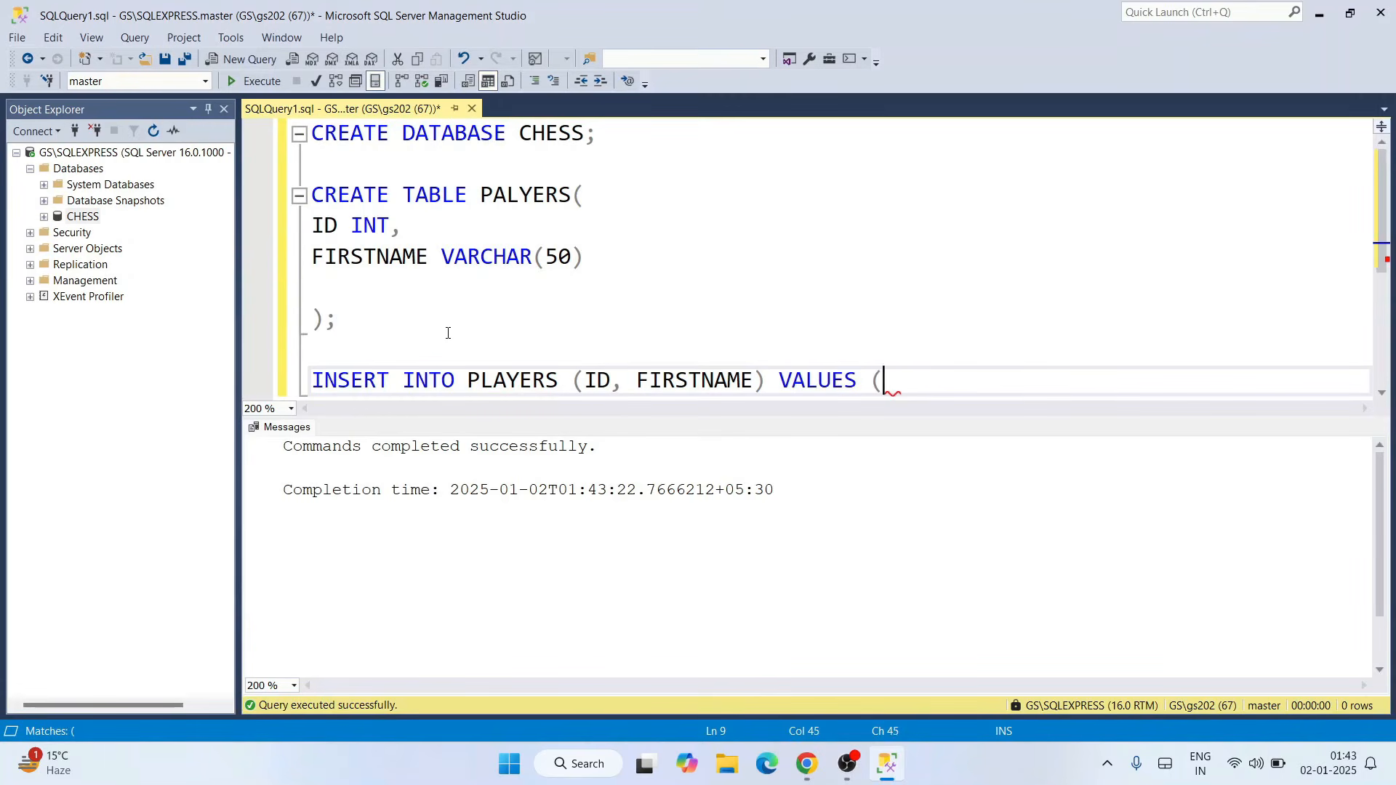
text(1,'GUK)
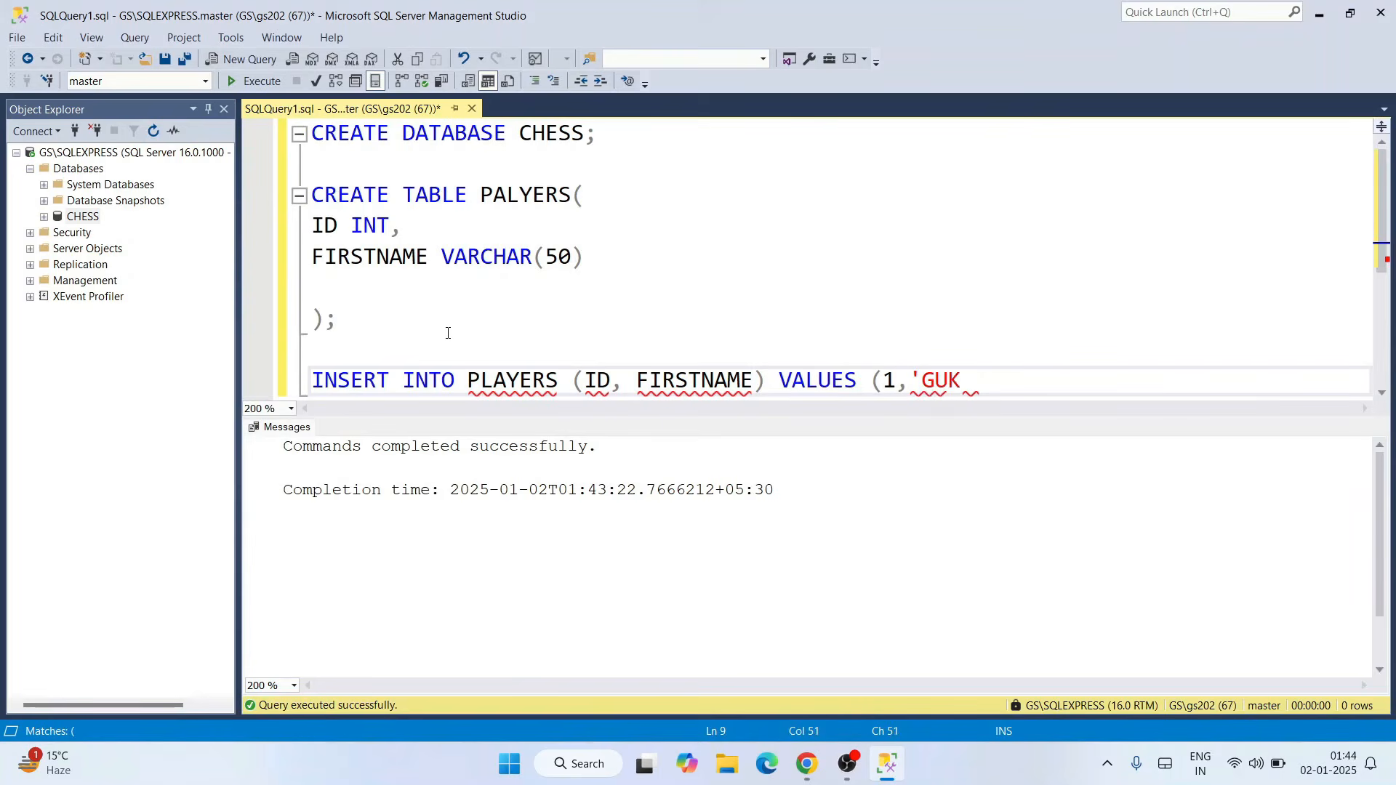
text(ESH');)
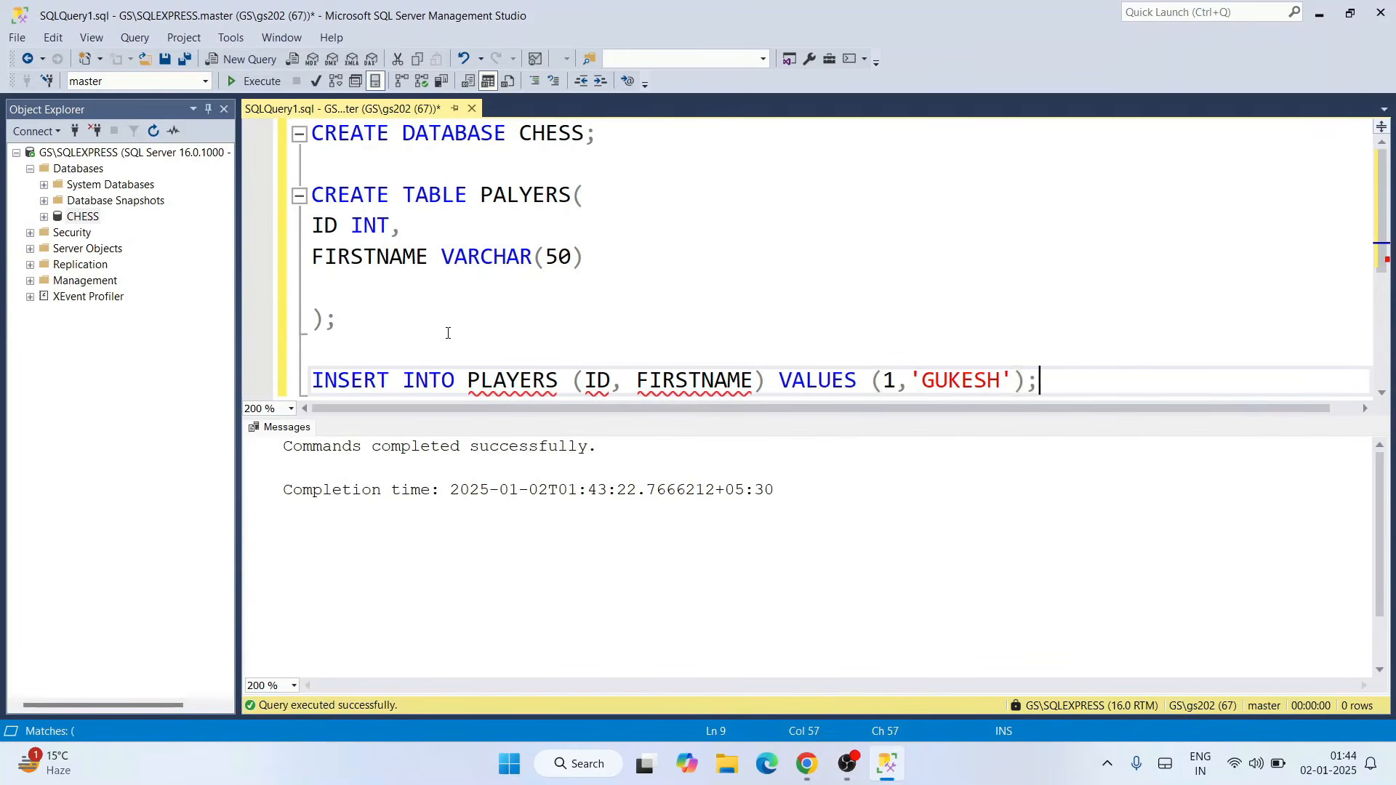
- Correct the table name in the INSERT statement to PALYERS and execute only that statement
scroll(965, 296, down, 1)
text(L)
click(1064, 385)
double_click(508, 391)
click(689, 382)
drag(1041, 381, 311, 382)
click(256, 82)
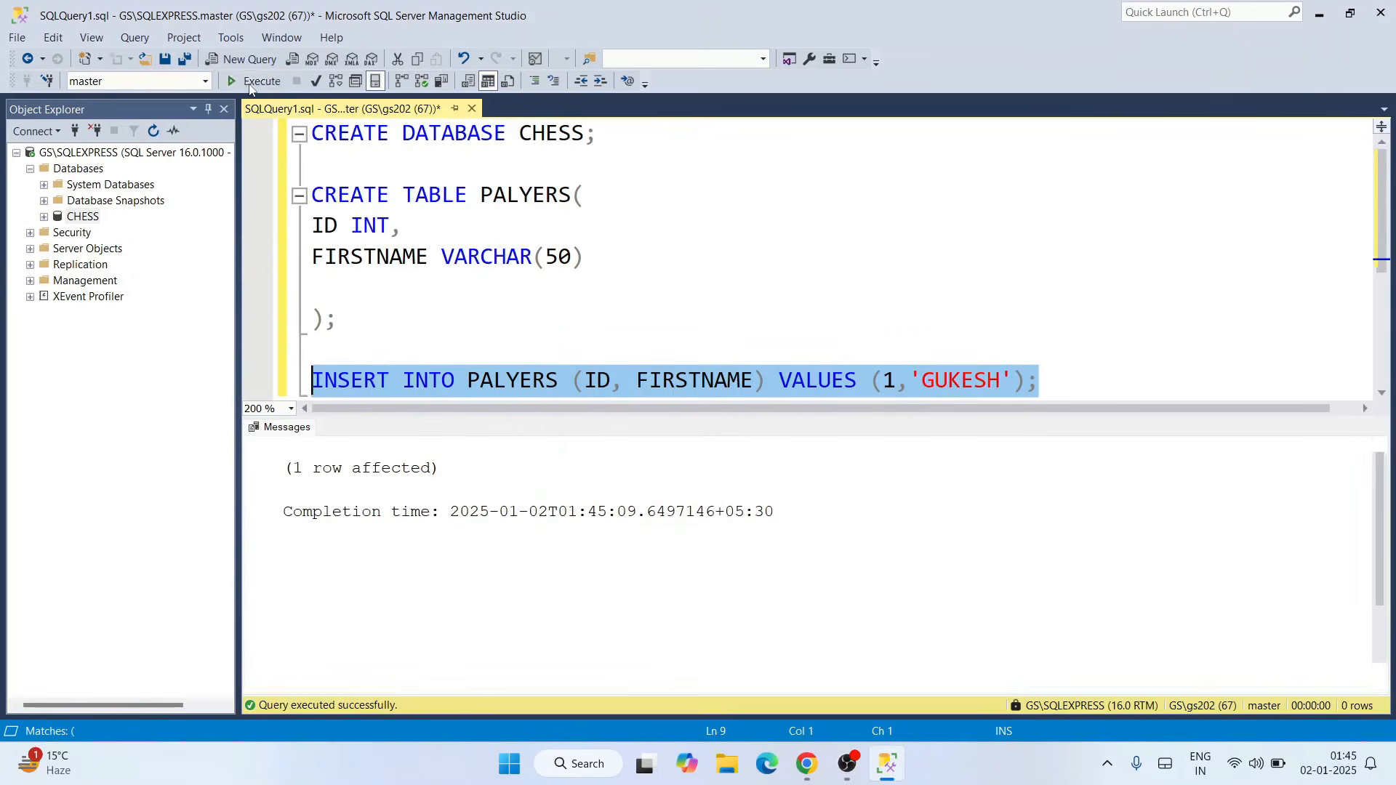
drag(283, 468, 466, 469)
click(496, 469)
- Duplicate the INSERT statement on the following line and set the copy's ID value to 2
scroll(929, 315, down, 1)
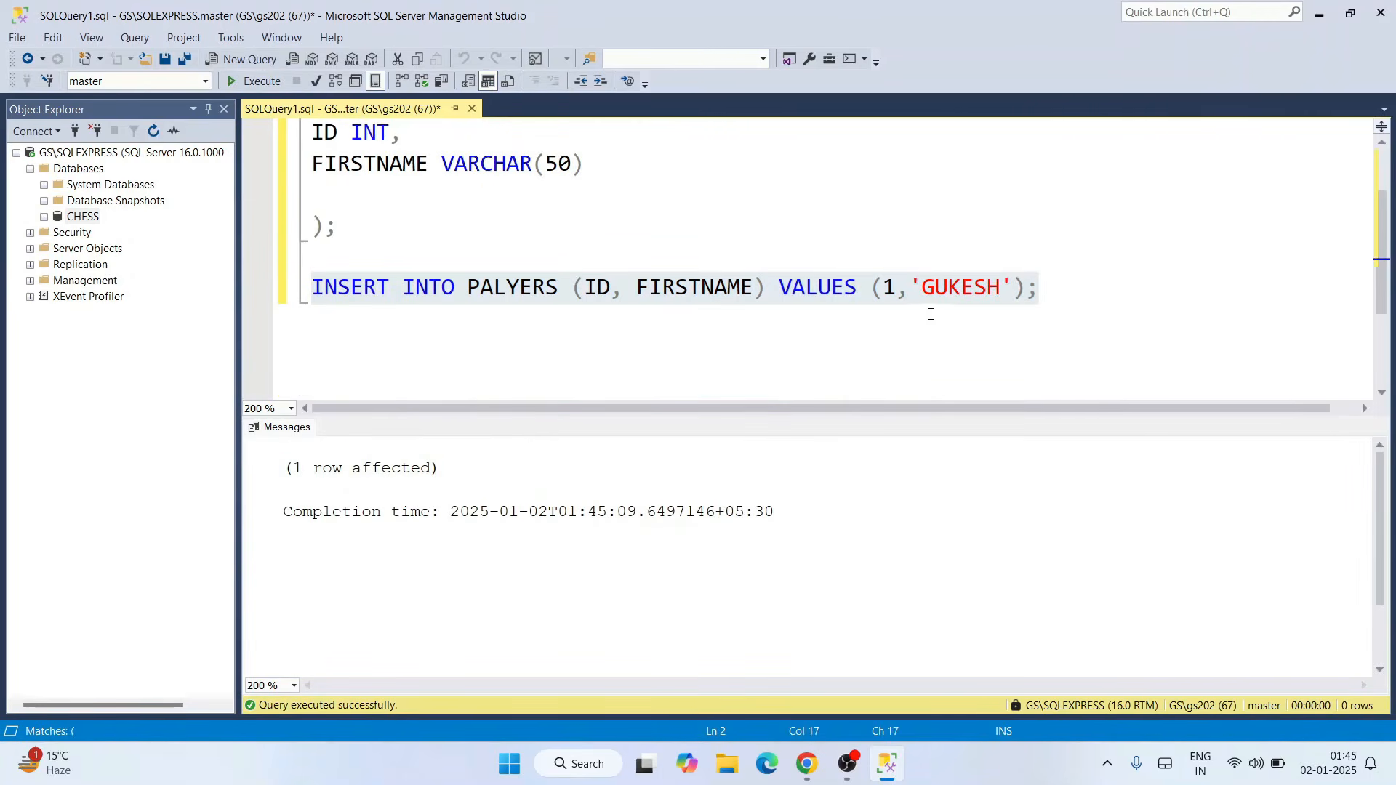
click(1049, 296)
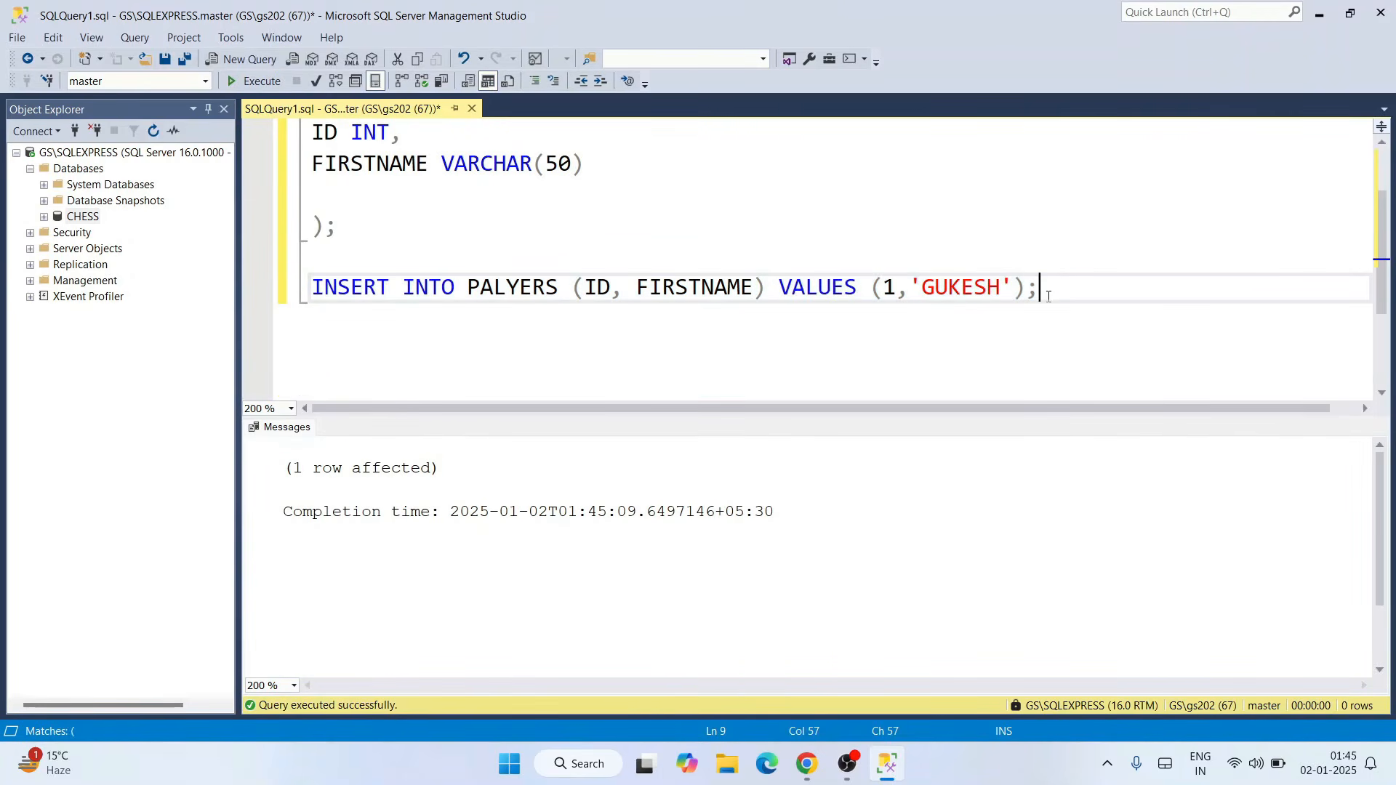
key(shift+Home)
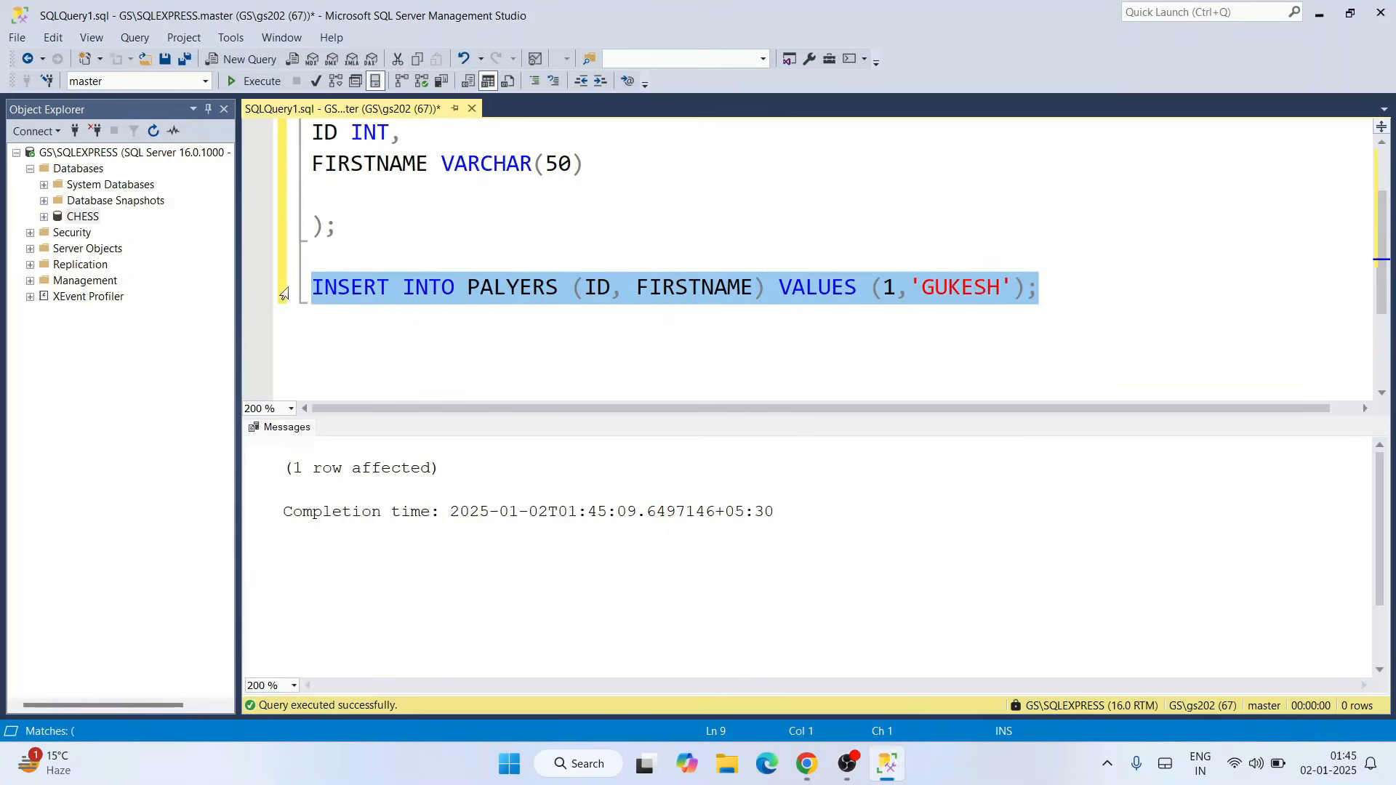
key(ctrl+c)
key(End)
key(Return)
key(ctrl+v)
click(896, 320)
key(BackSpace)
text(2)
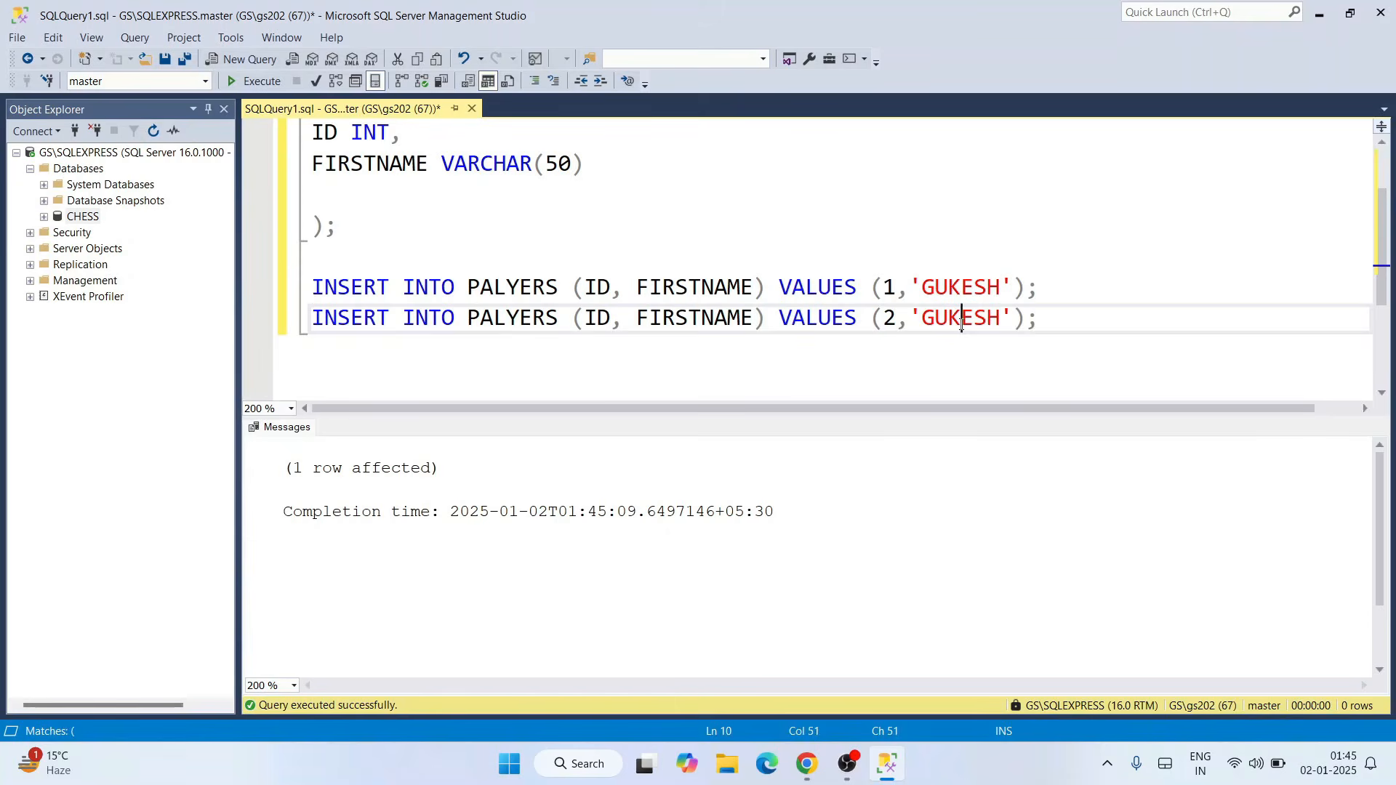
- Change the copied INSERT statement's FIRSTNAME value to 'ARJUN' and execute only that statement
double_click(960, 324)
text(ARJUN)
drag(1027, 324, 312, 320)
key(F5)
- Write SELECT * FROM PLAYERS; below the two INSERT statements, separated by a blank line
click(1065, 324)
key(Return)
key(Return)
text(SELECT)
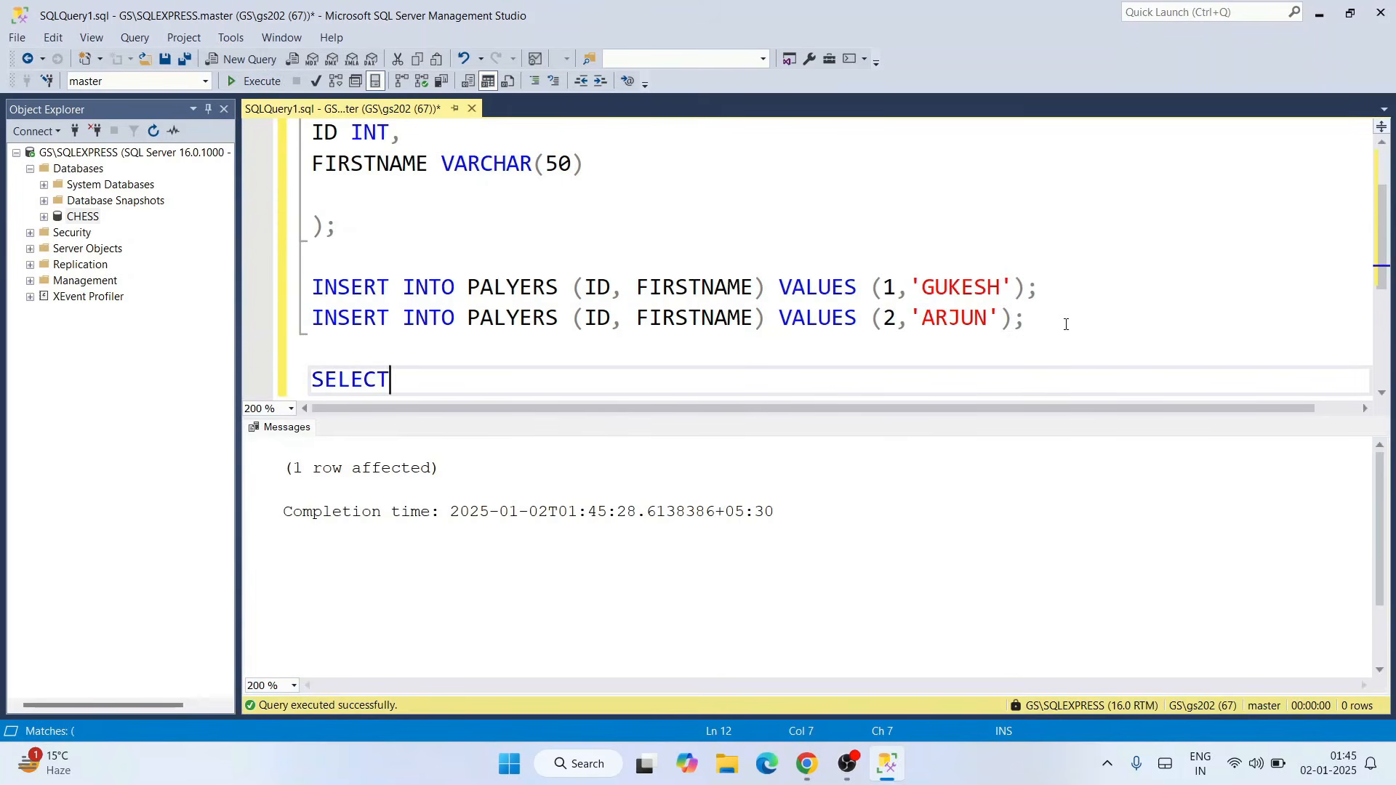
text( * FROM,)
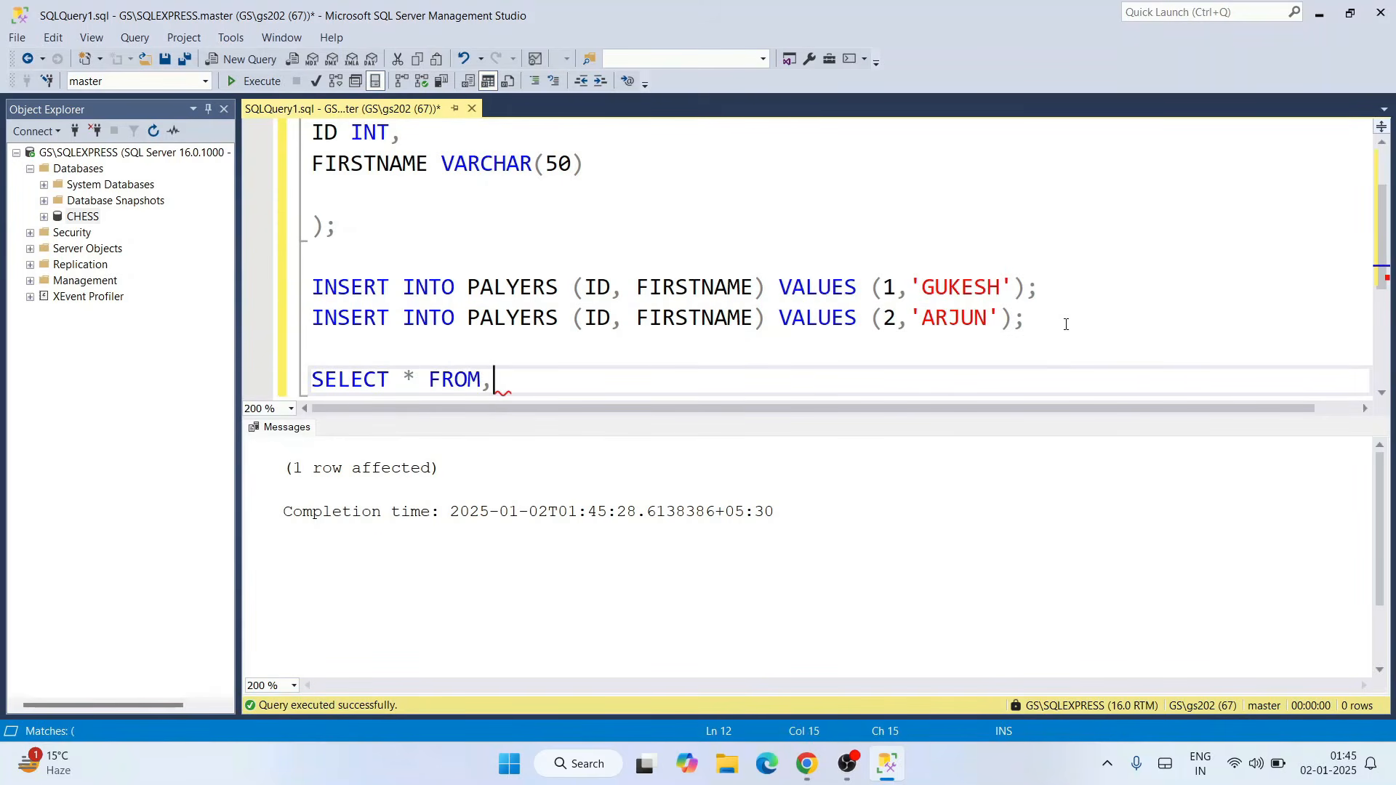
key(BackSpace)
text( PLAYERS;)
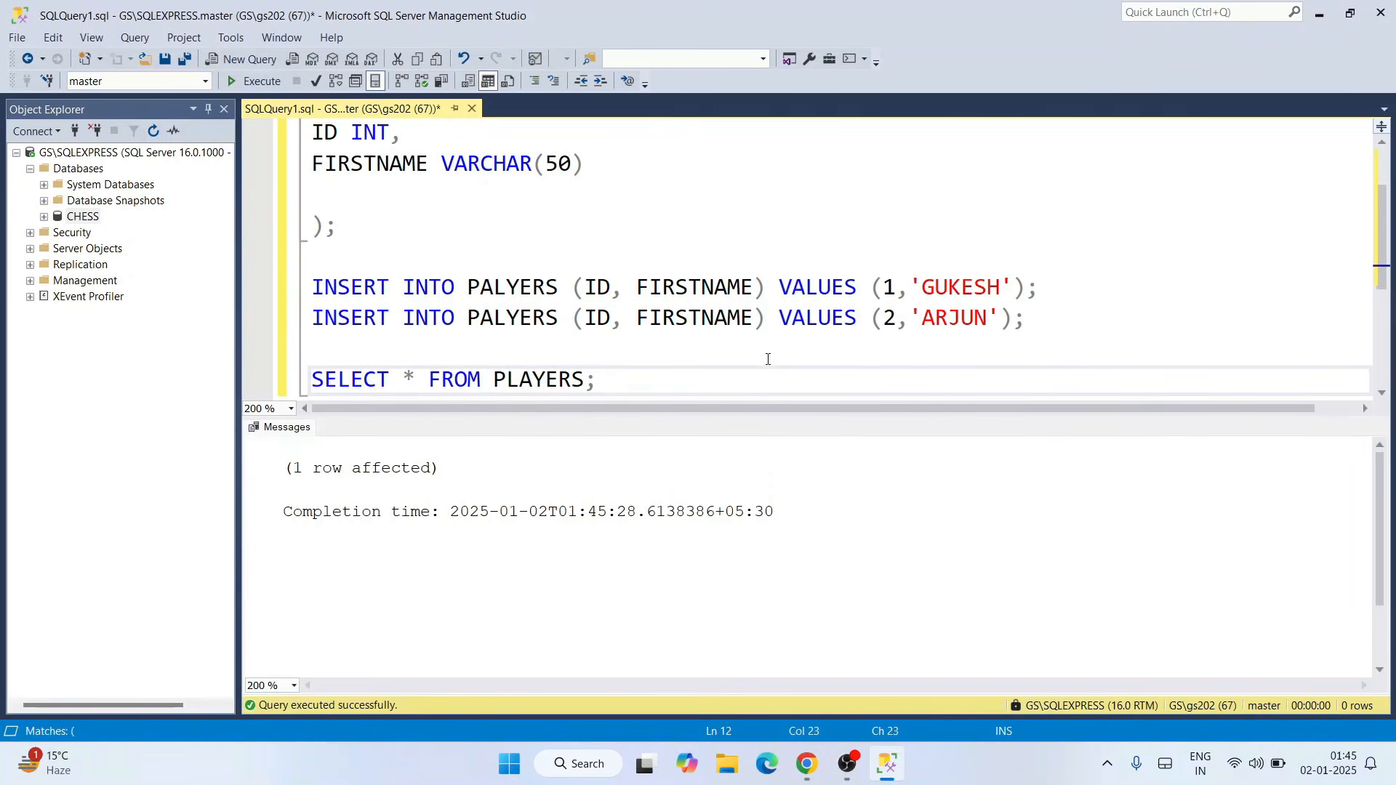
- Correct the table name in the SELECT statement to PALYERS and execute only that statement
drag(661, 380, 204, 390)
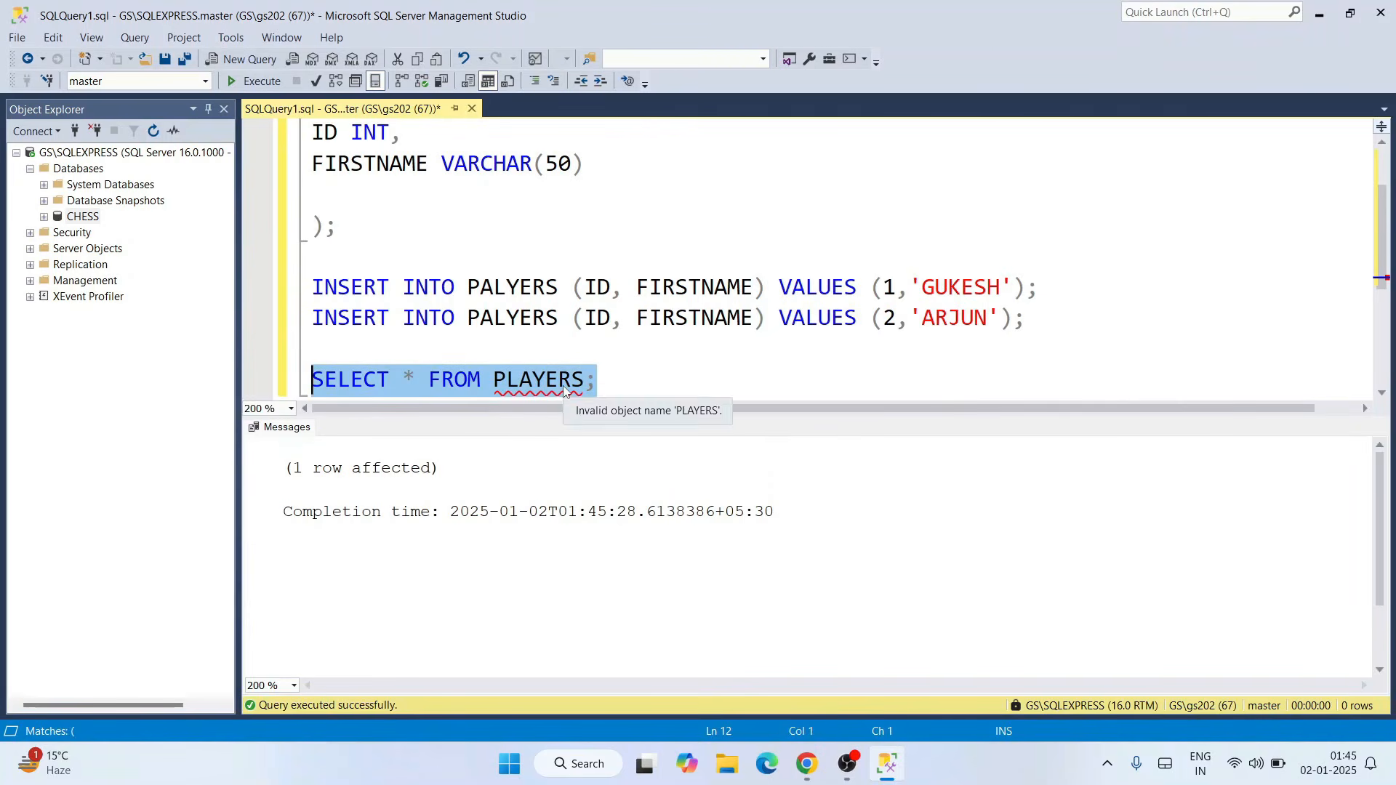
click(522, 378)
key(BackSpace)
key(Right)
text(l)
key(BackSpace)
text(L)
click(655, 392)
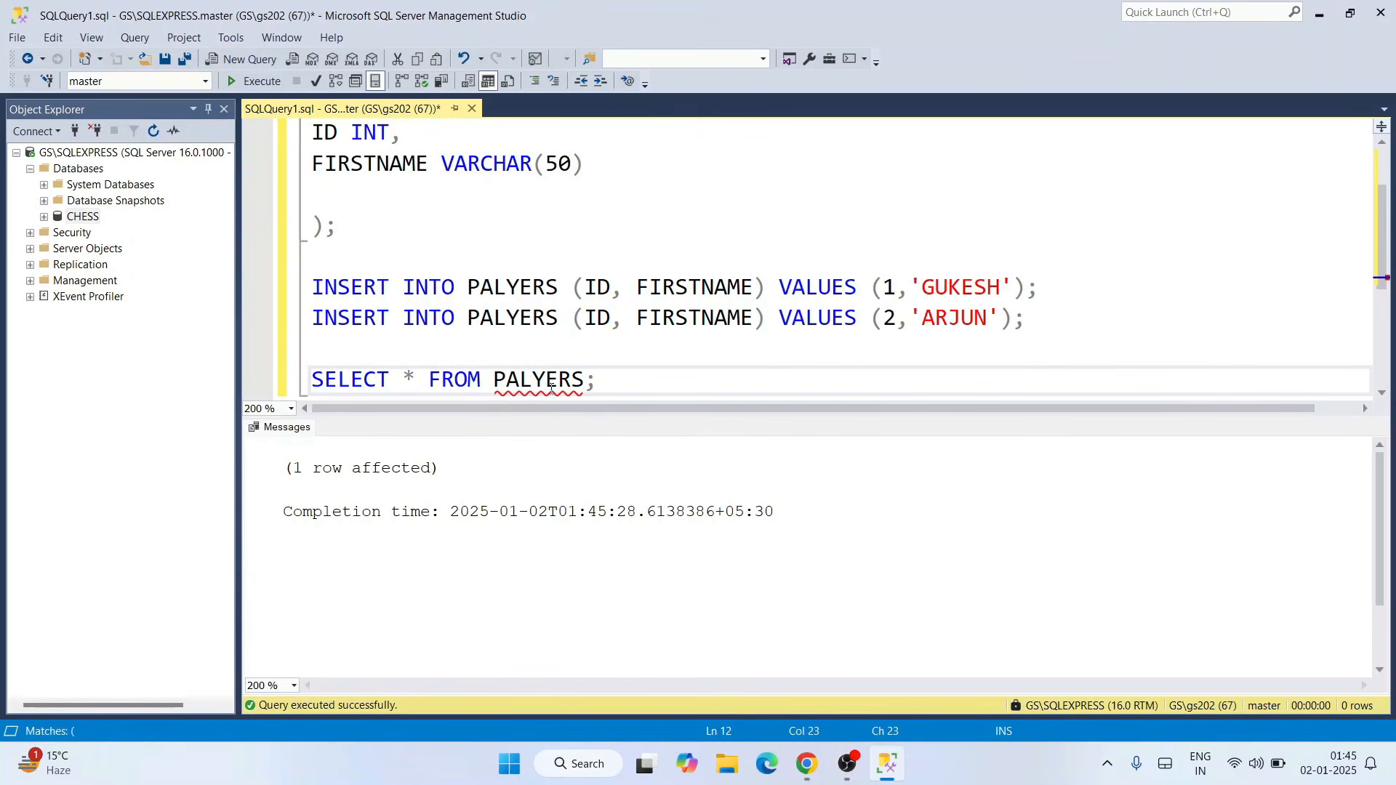
drag(623, 386, 204, 390)
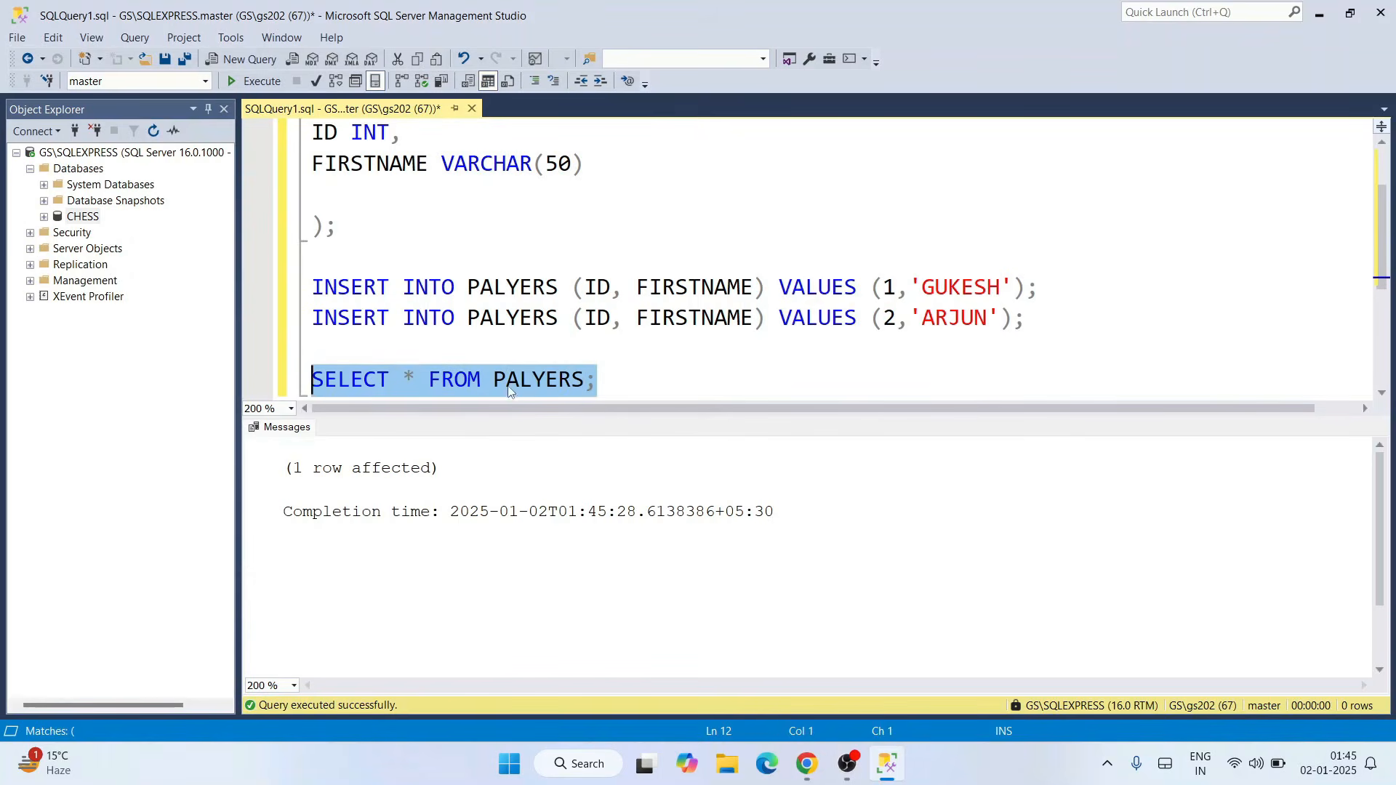
click(256, 81)
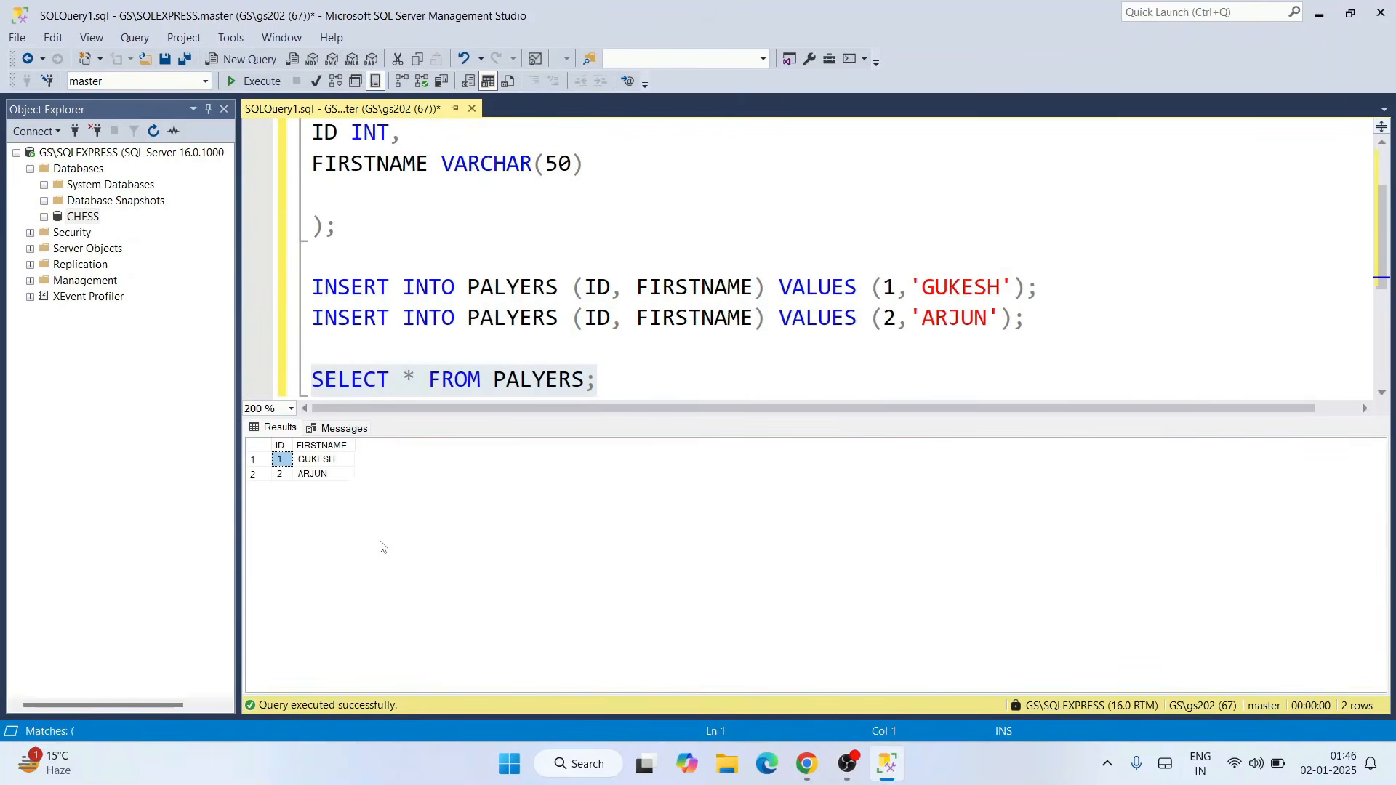
- Compare the returned rows with the INSERT and SELECT statements and look over the whole script
click(328, 461)
click(322, 474)
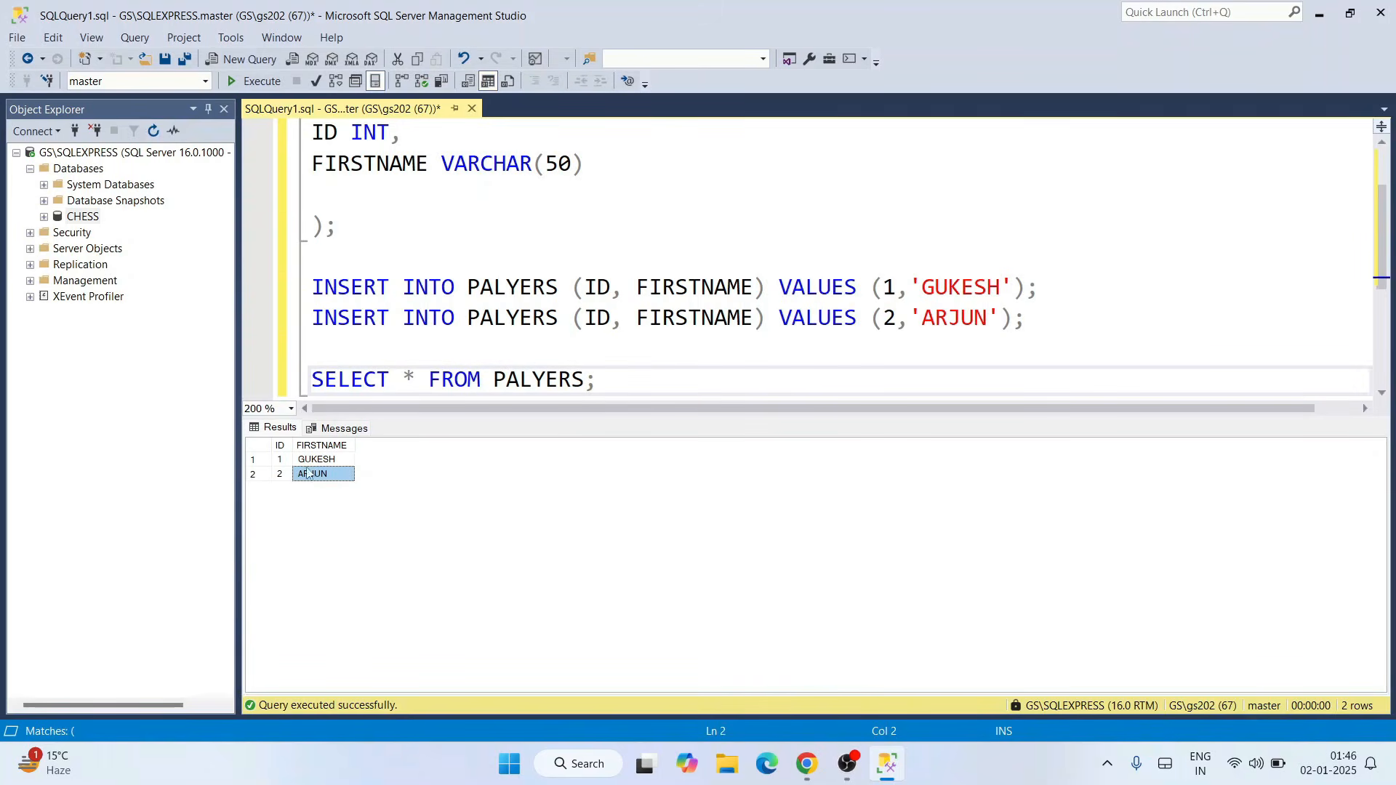
click(897, 320)
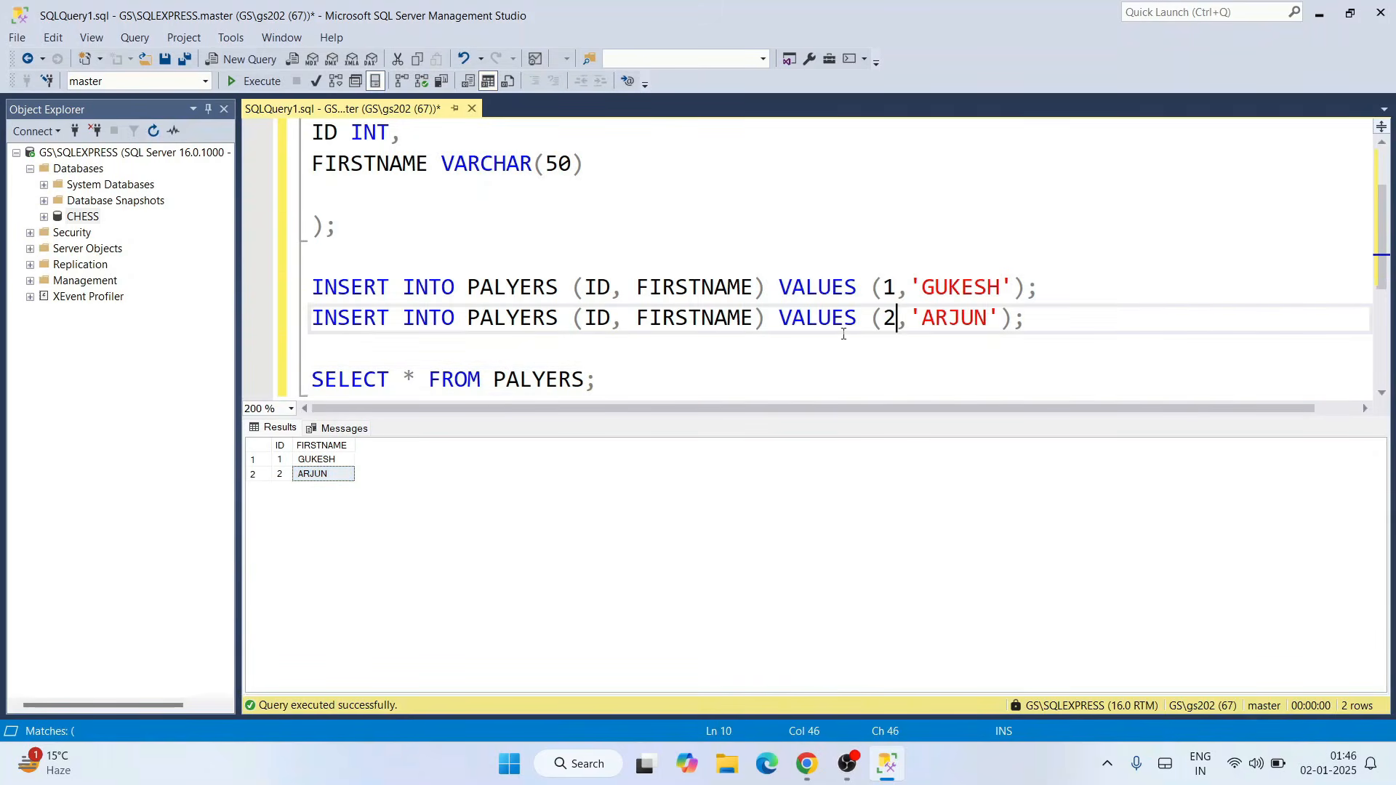
double_click(552, 380)
click(630, 383)
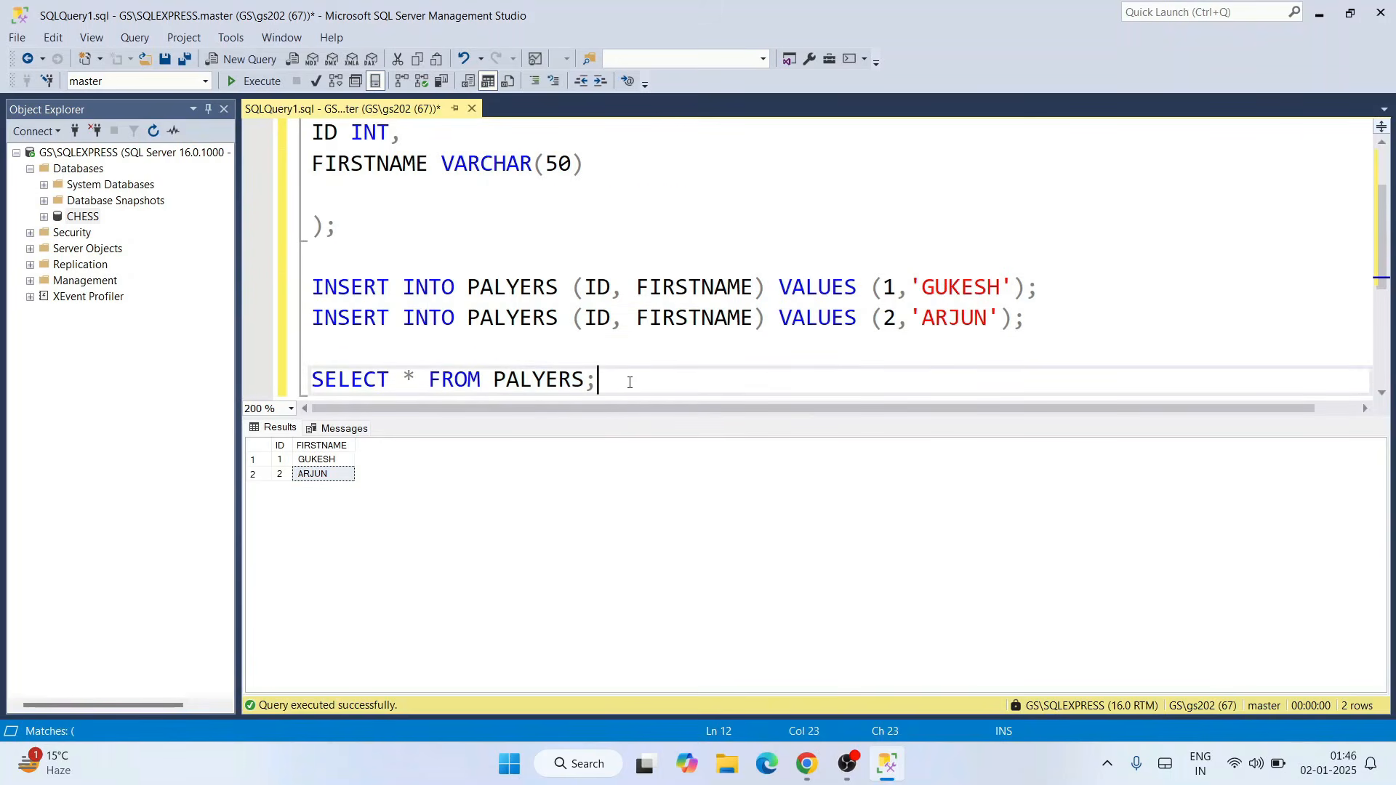
scroll(655, 378, up, 1)
scroll(805, 340, down, 2)
scroll(720, 288, up, 2)
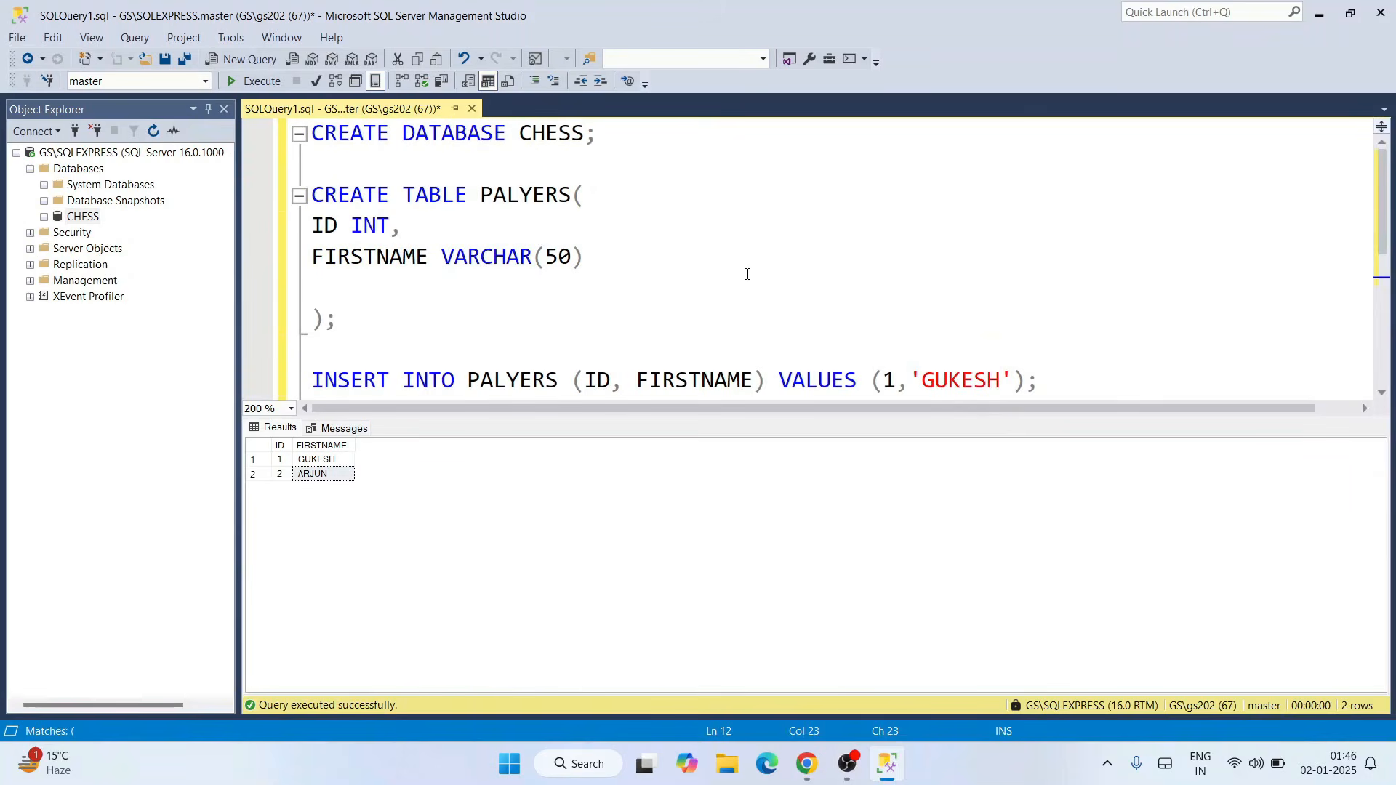
- Review the script's CREATE DATABASE and CREATE TABLE statements, followed by the INSERT and SELECT statements on PALYERS
scroll(654, 303, down, 2)
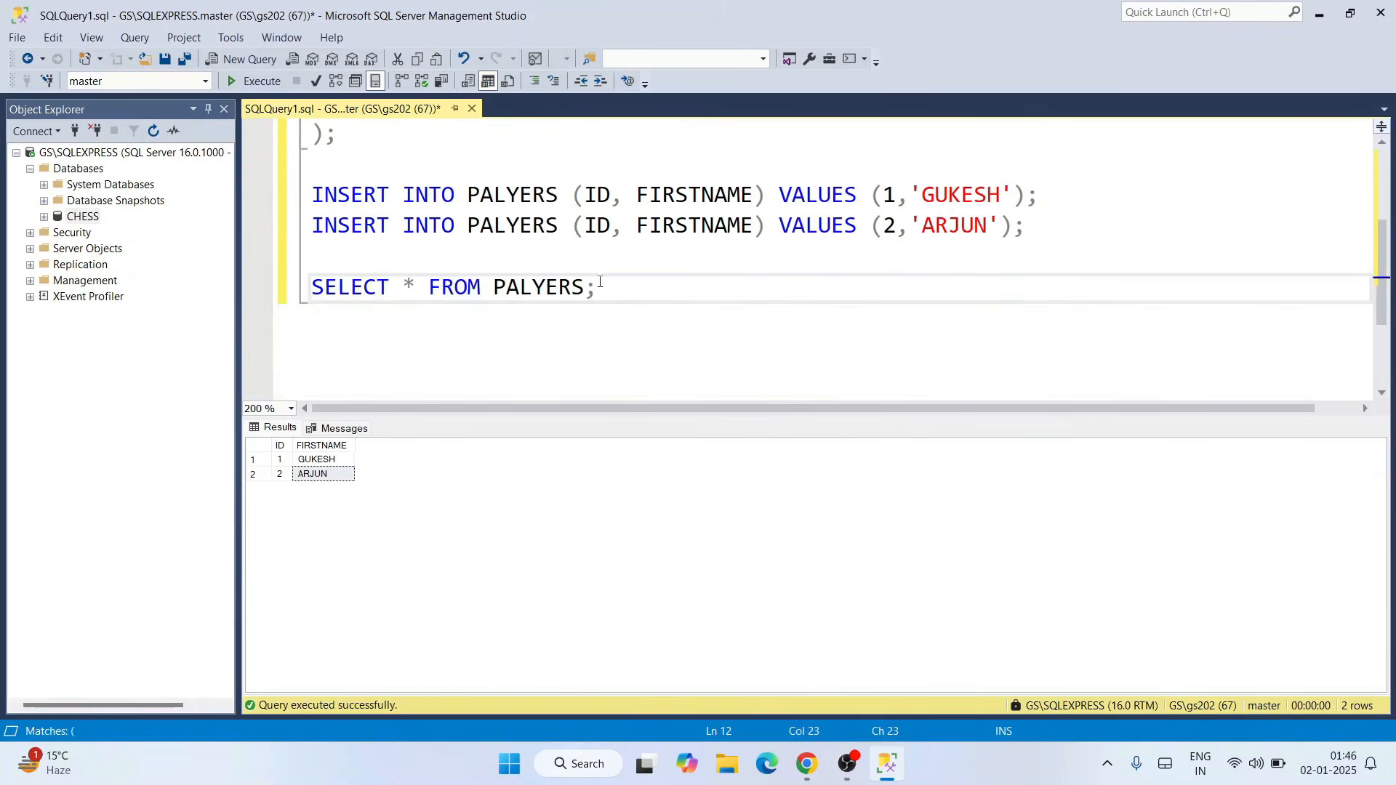
scroll(509, 248, up, 2)
drag(467, 137, 518, 146)
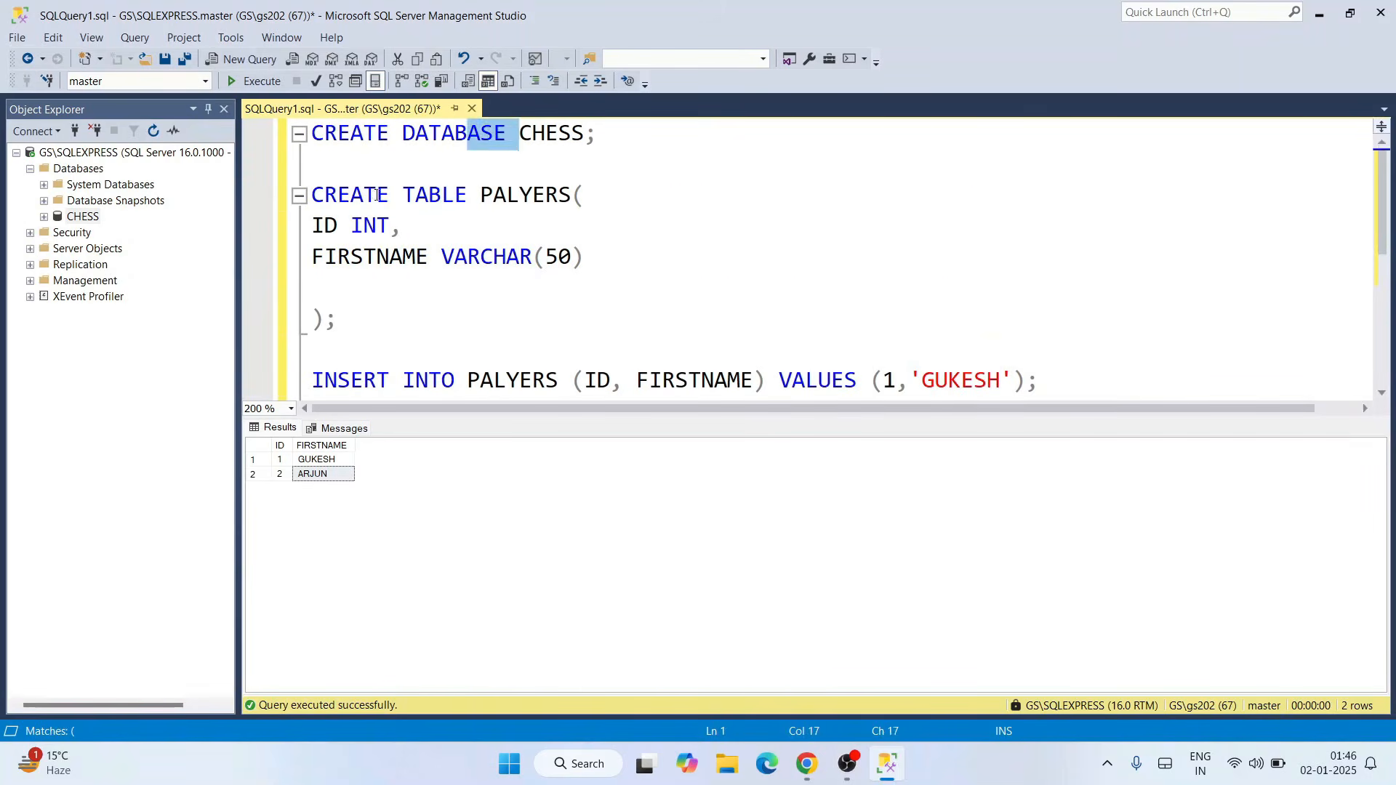
drag(378, 194, 608, 225)
click(545, 284)
scroll(636, 281, down, 3)
scroll(637, 280, up, 3)
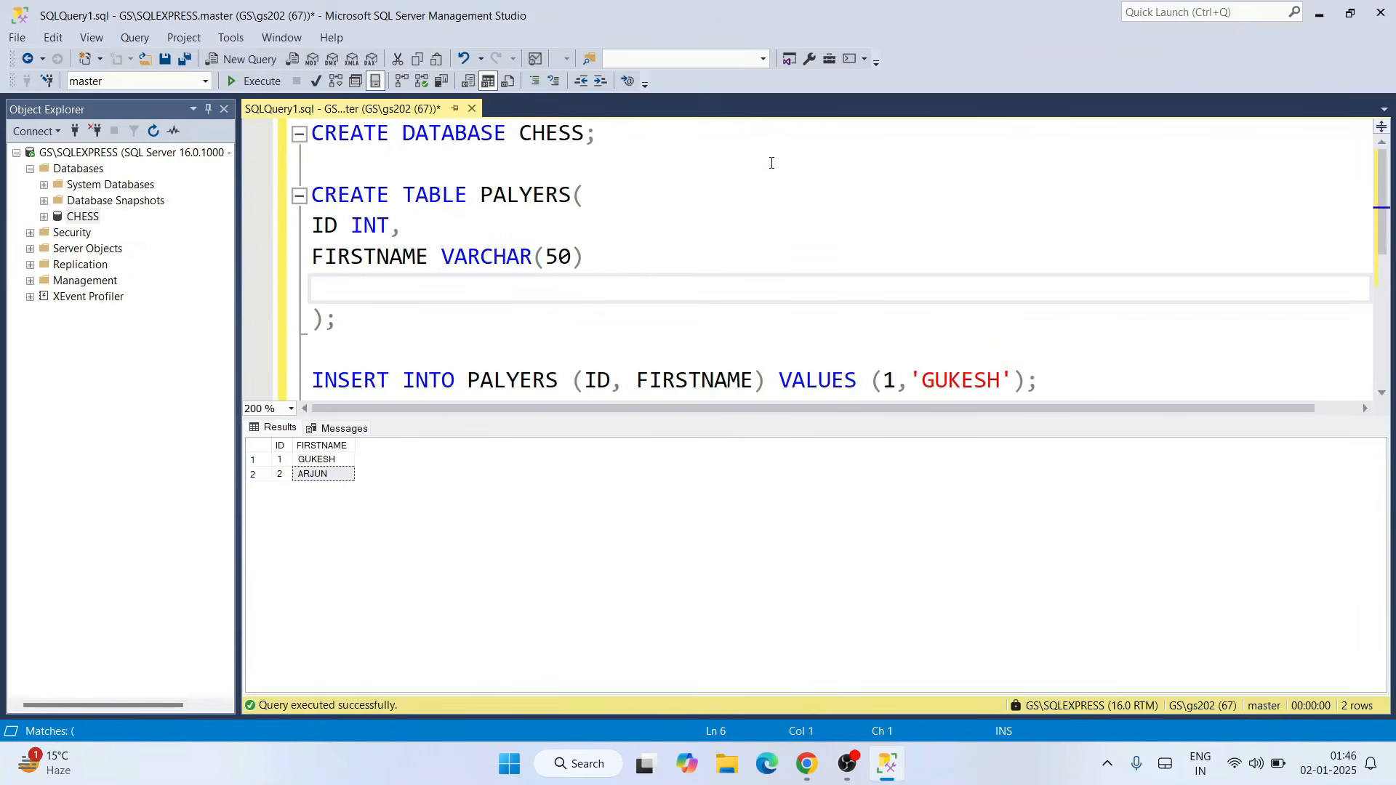
scroll(786, 196, down, 1)
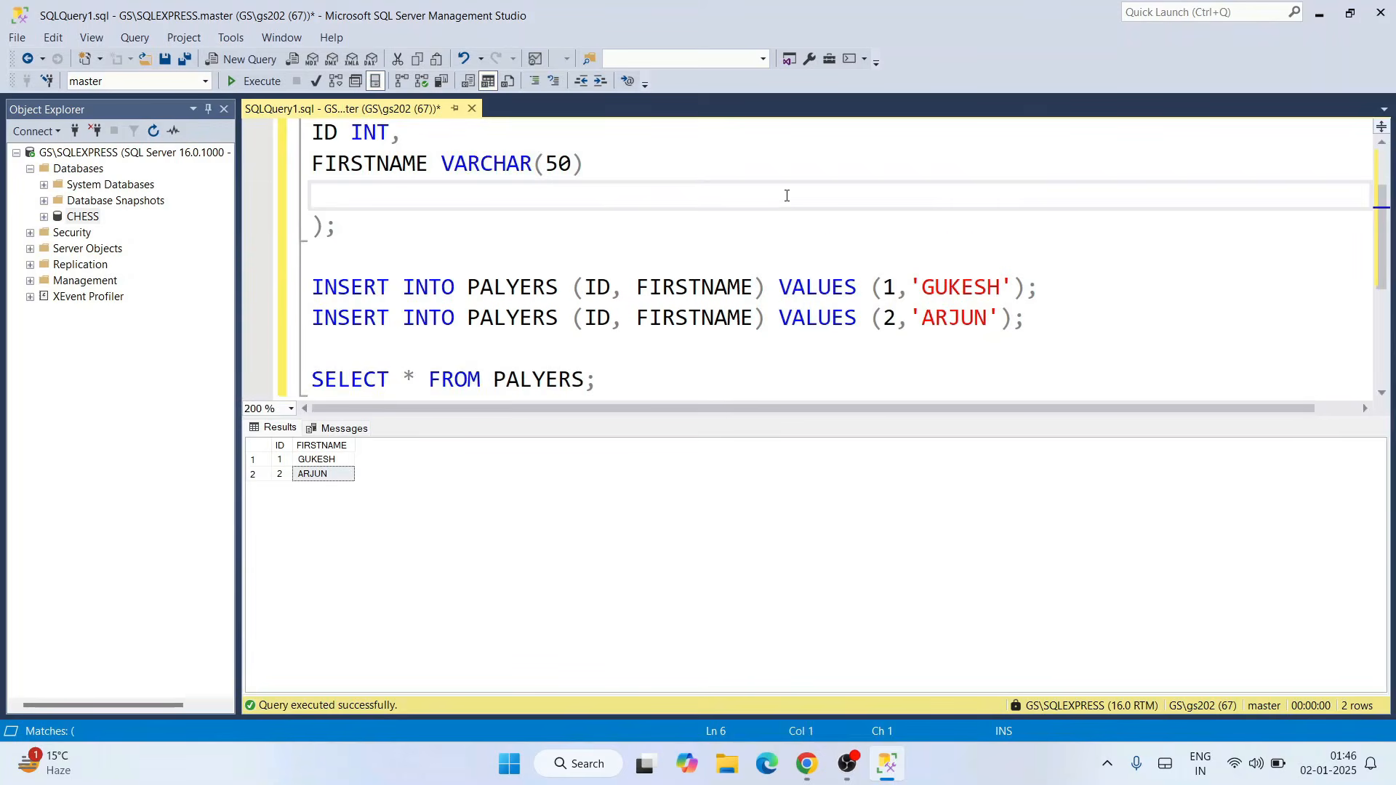
scroll(786, 195, down, 1)
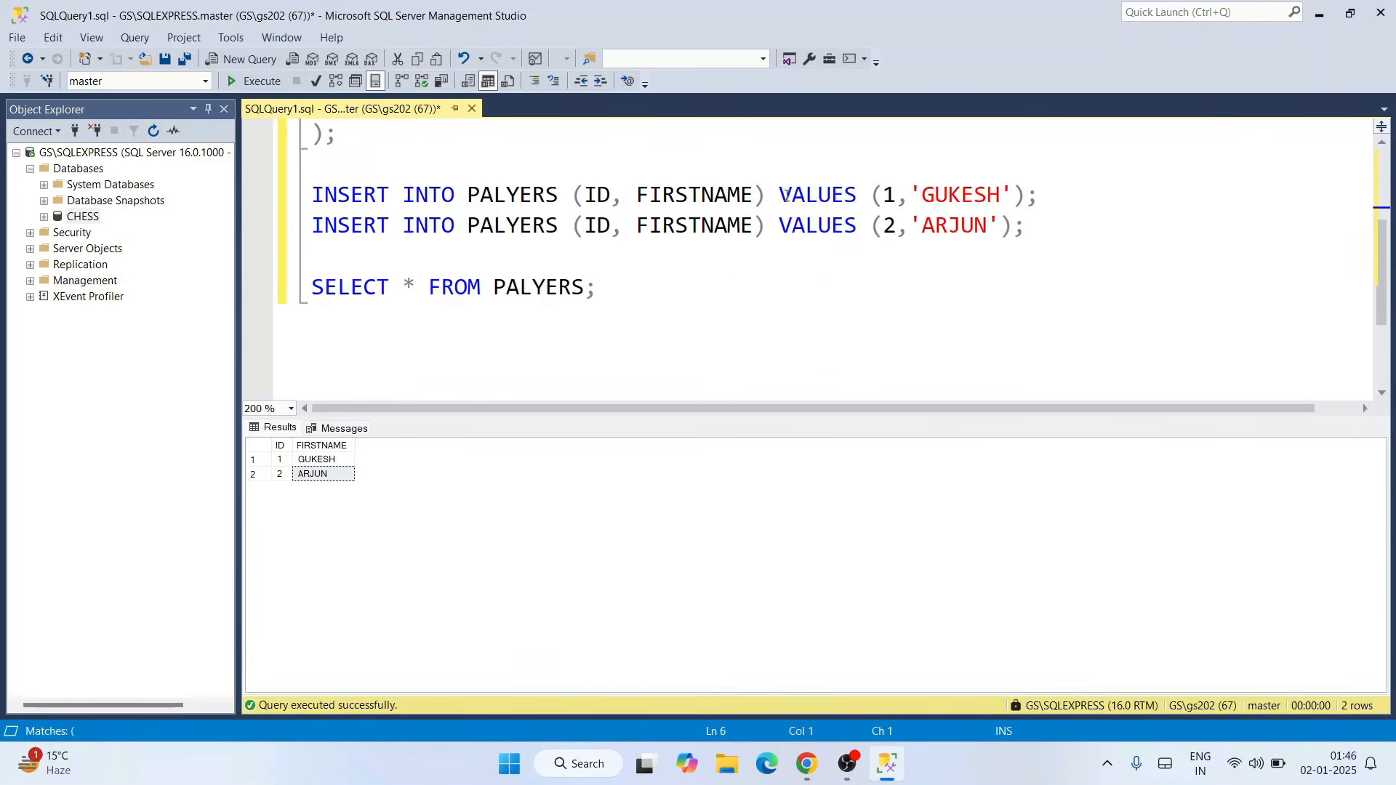
scroll(788, 195, up, 2)
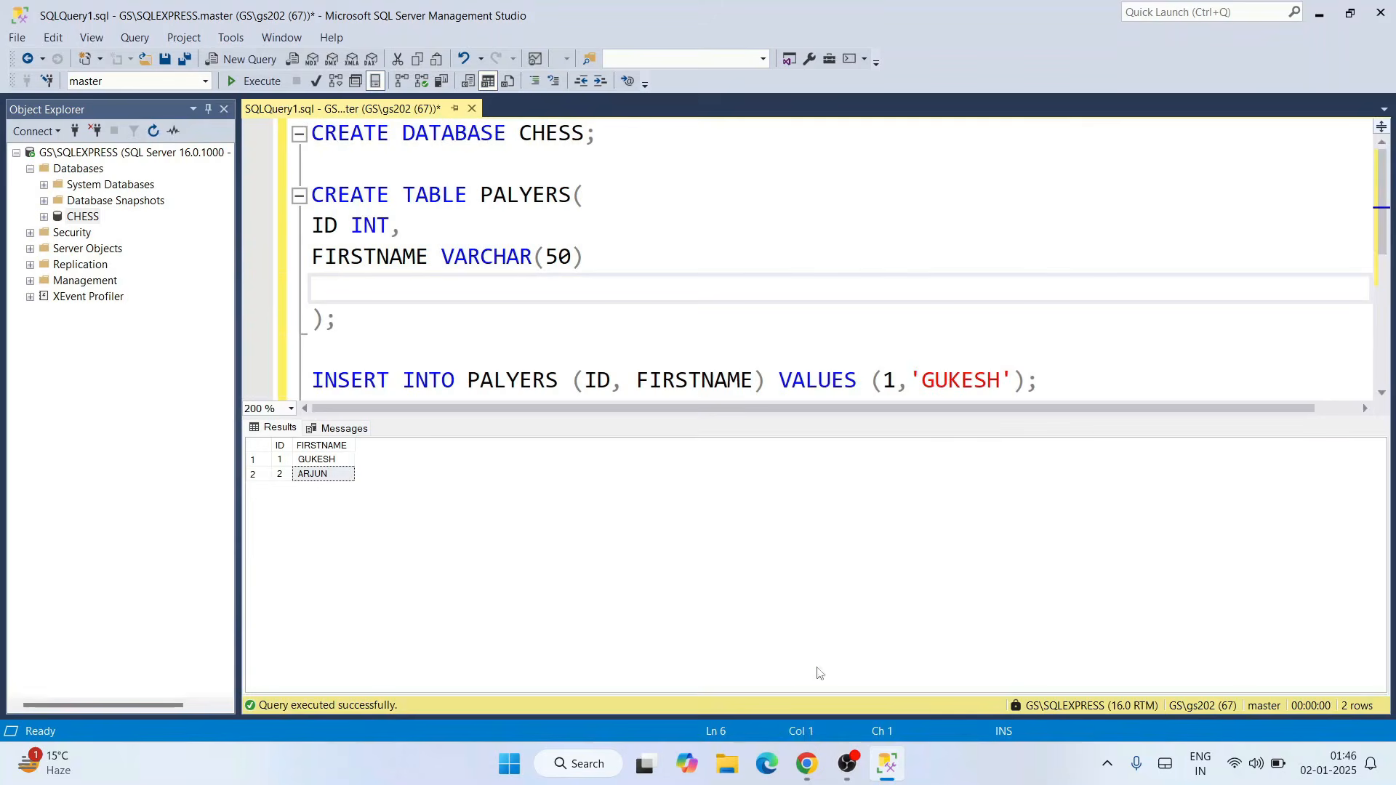
- Switch to Chrome, view the Geeky Syntax and Geeky Script Vlogs YouTube channel pages, and return to SQL Server Management Studio
click(816, 773)
click(138, 18)
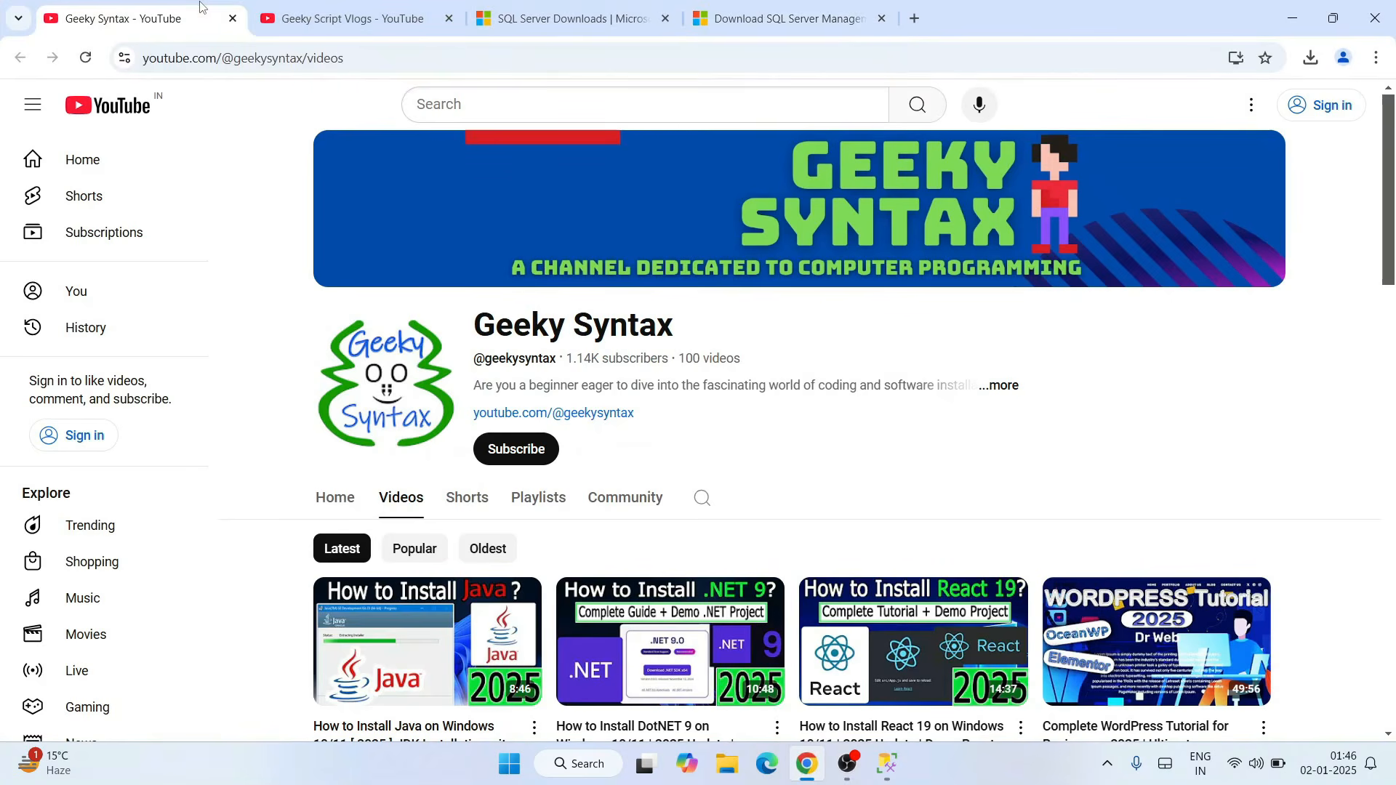
drag(480, 316, 992, 321)
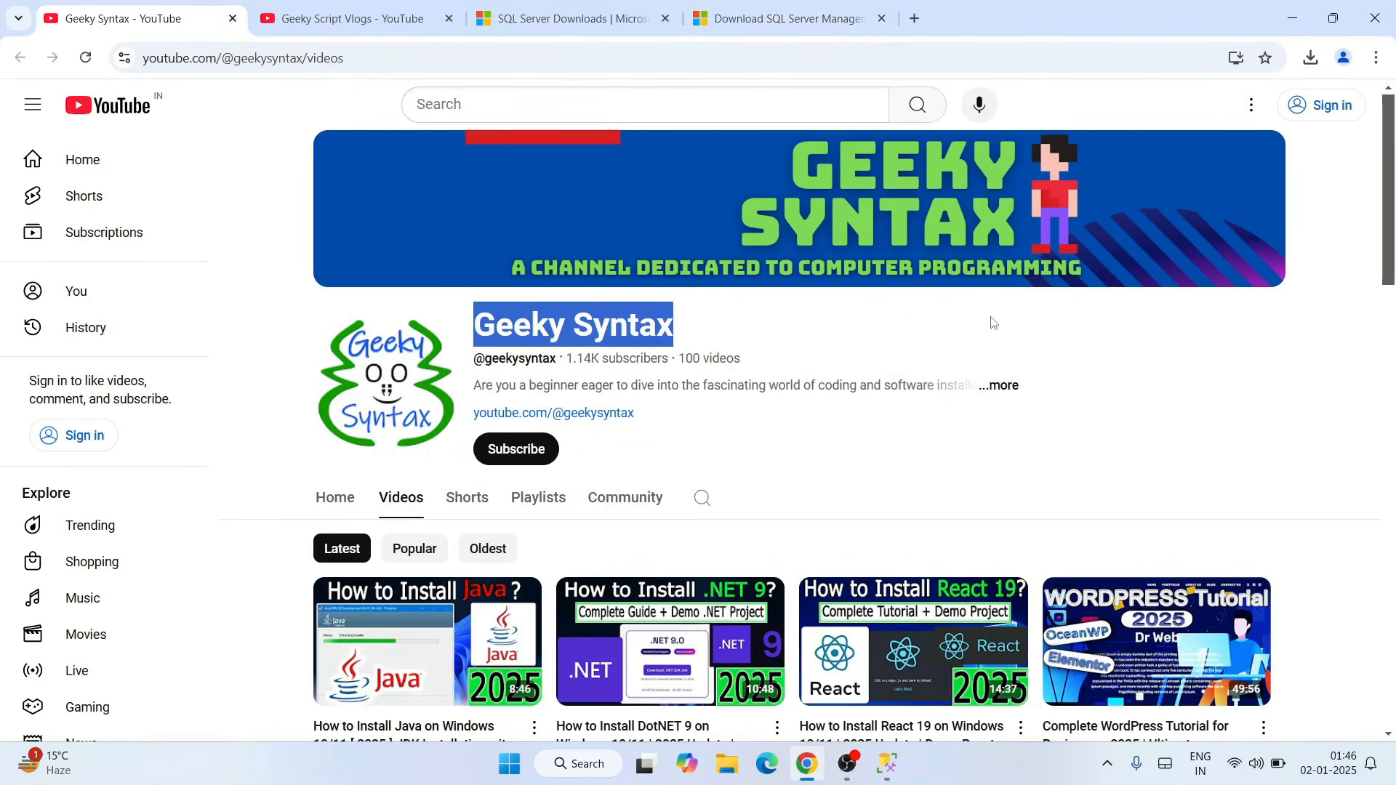
click(877, 337)
click(374, 20)
drag(514, 326, 984, 333)
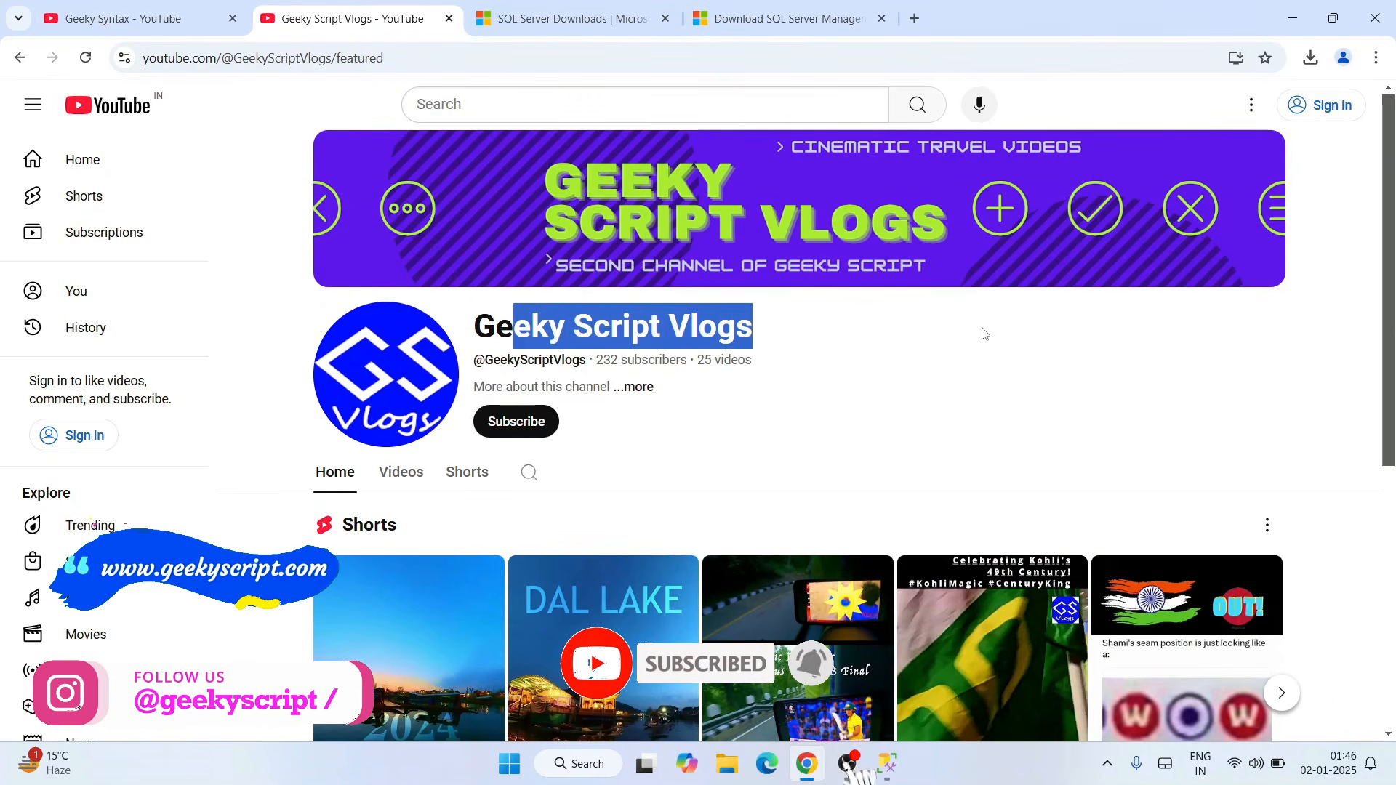
click(983, 334)
click(1293, 18)
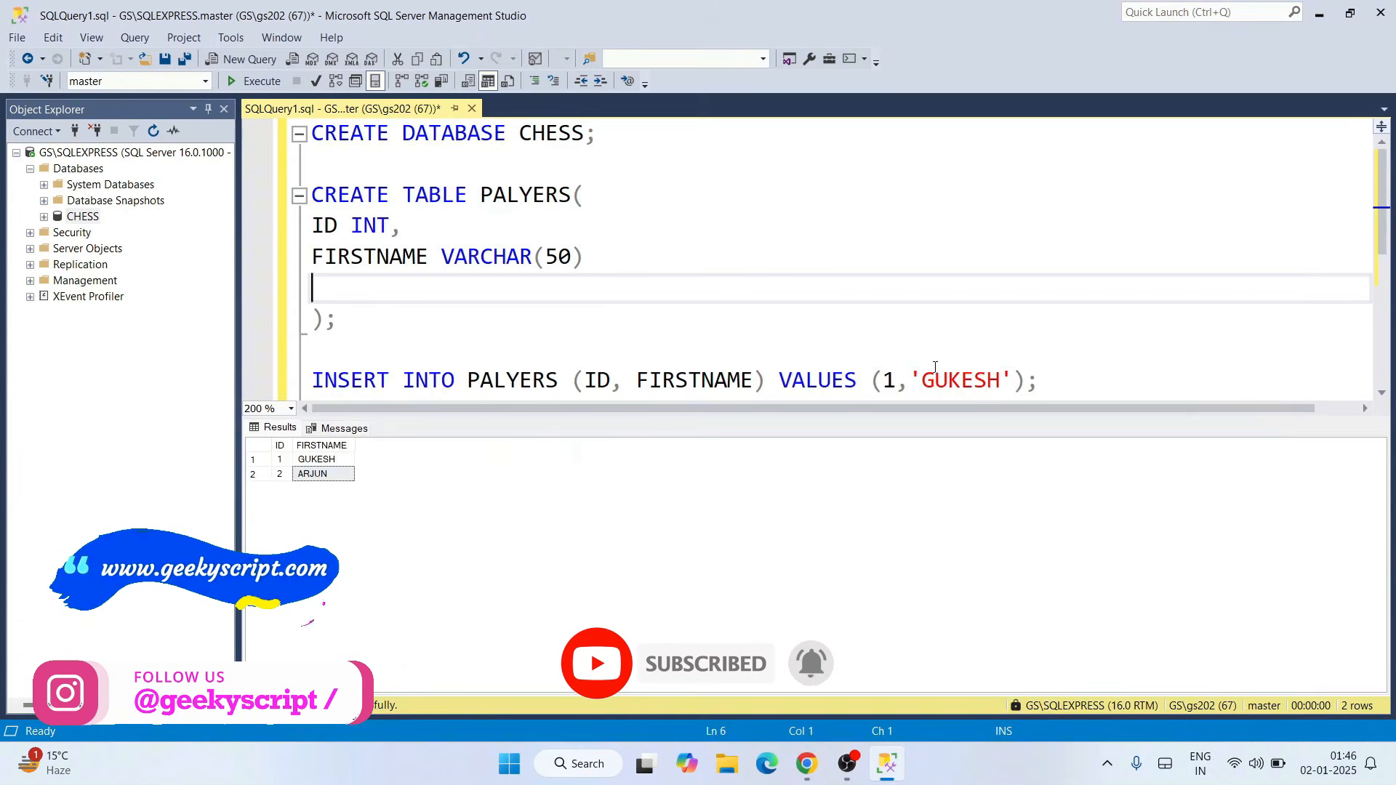